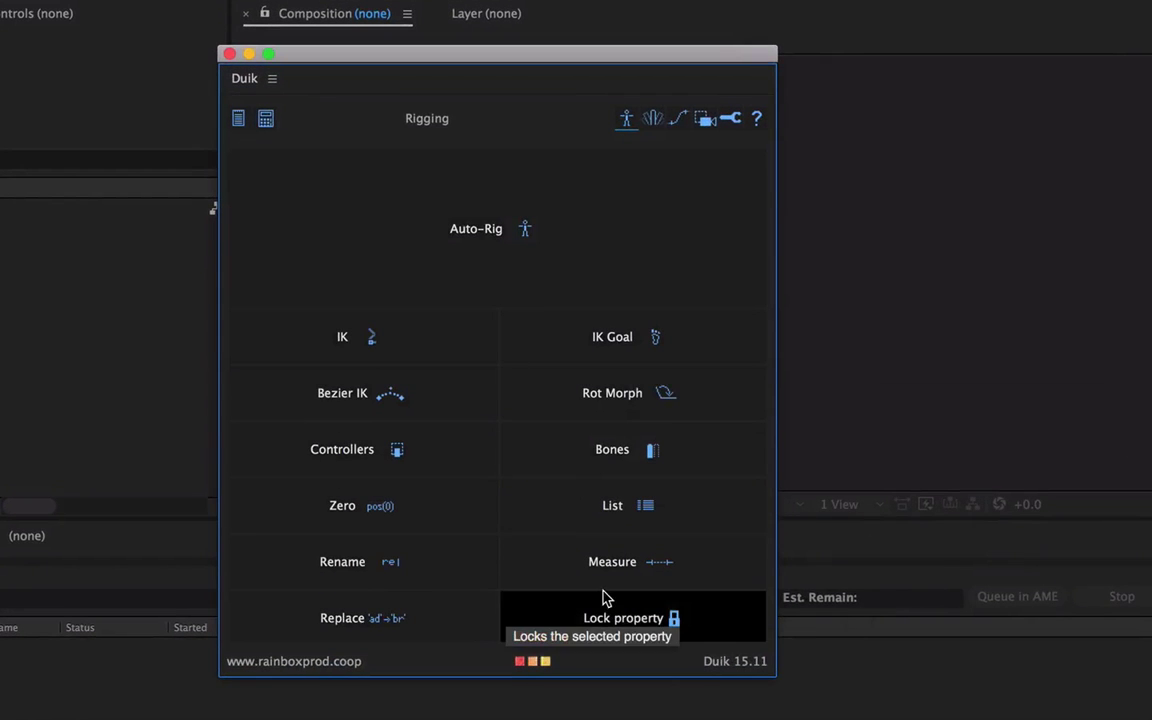
Step: Browse Duik's Automation, Animation and Rigging tool categories, then switch to Safari
{"action": "left_click", "coordinate": [652, 118]}
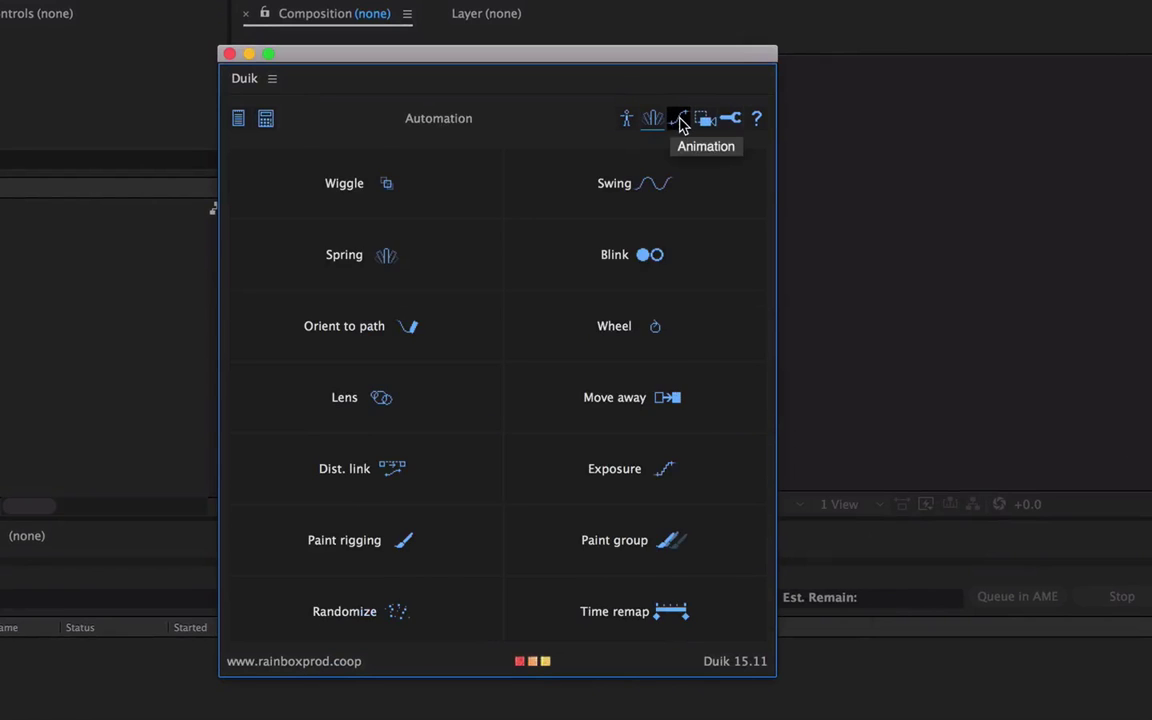
{"action": "left_click", "coordinate": [679, 120]}
{"action": "left_click", "coordinate": [626, 118]}
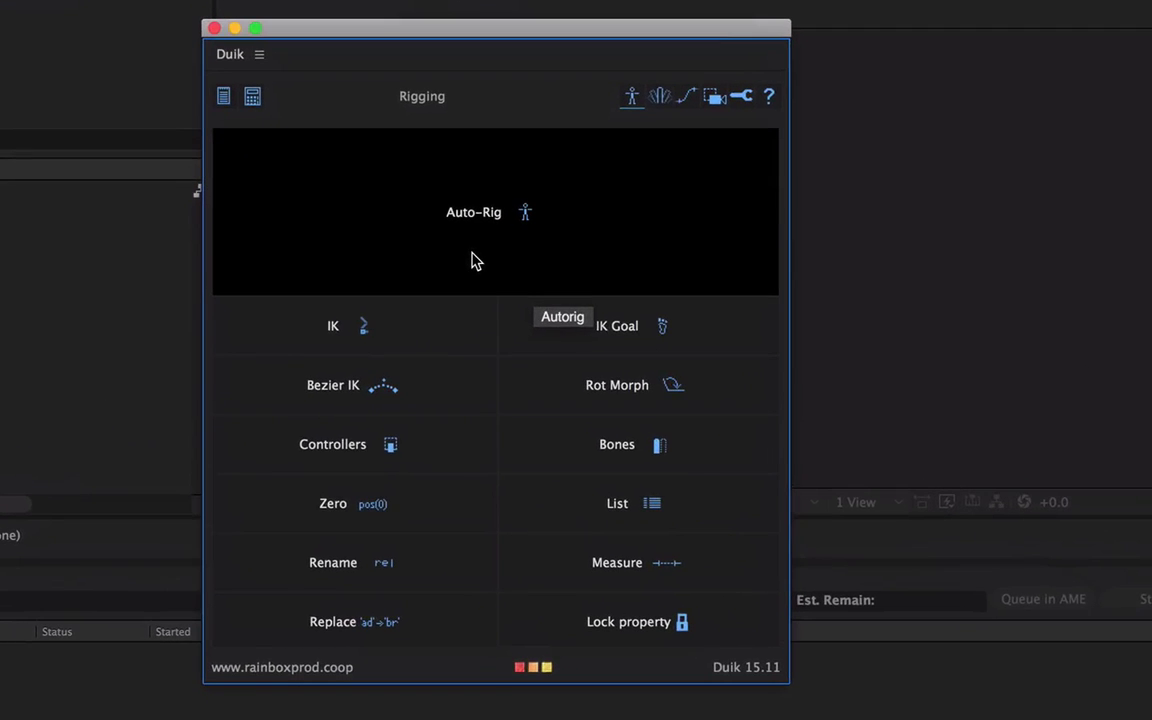
{"action": "key", "text": "super+Tab"}
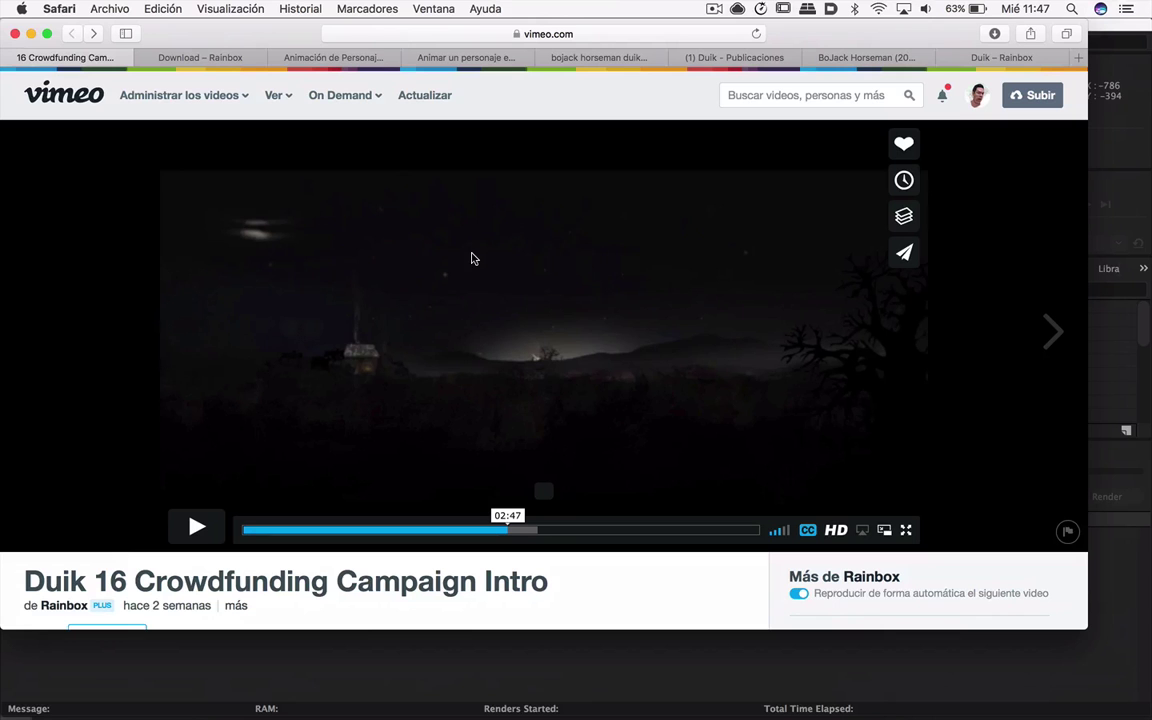
Step: Play the Duik 16 Crowdfunding Campaign Intro, pause it at 03:01, then open the Rainbox download tab
{"action": "key", "text": "super+Tab"}
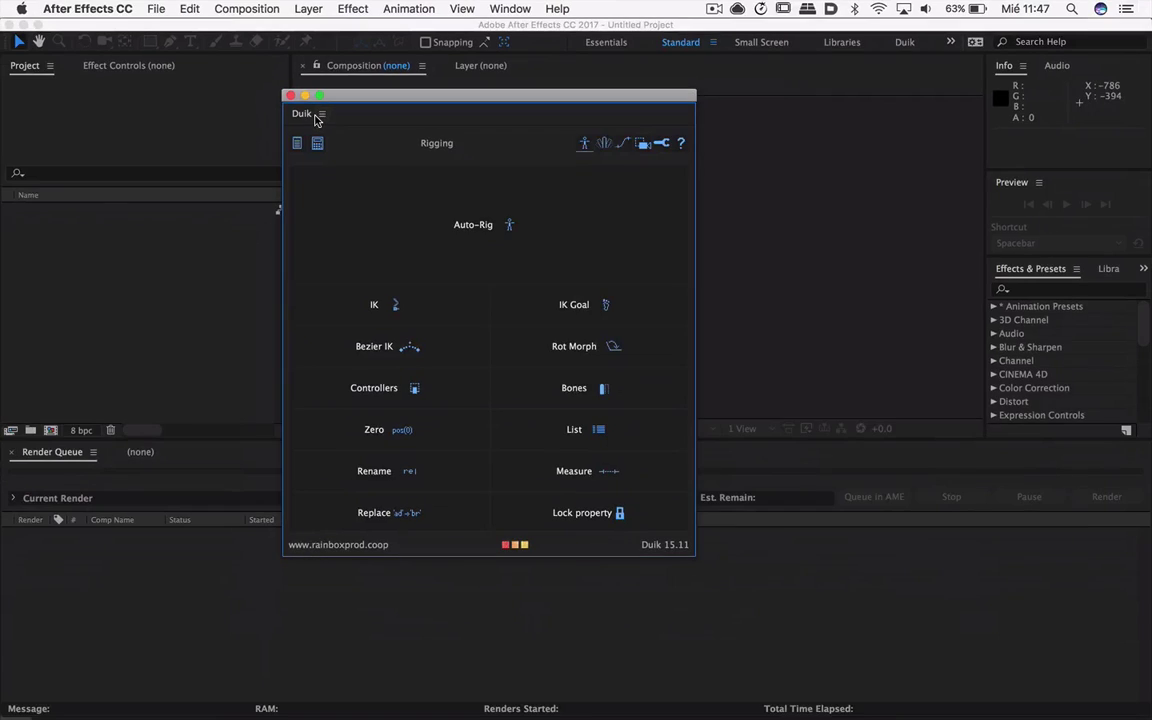
{"action": "key", "text": "super+Tab"}
{"action": "left_click", "coordinate": [196, 526]}
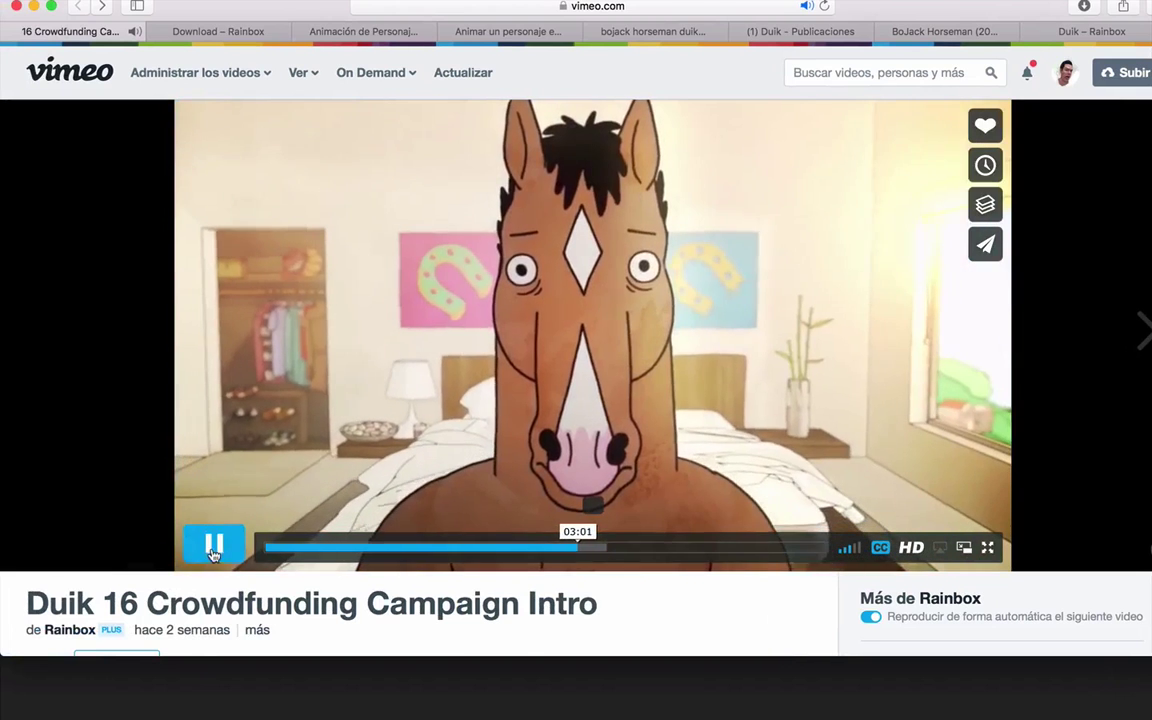
{"action": "left_click", "coordinate": [214, 543]}
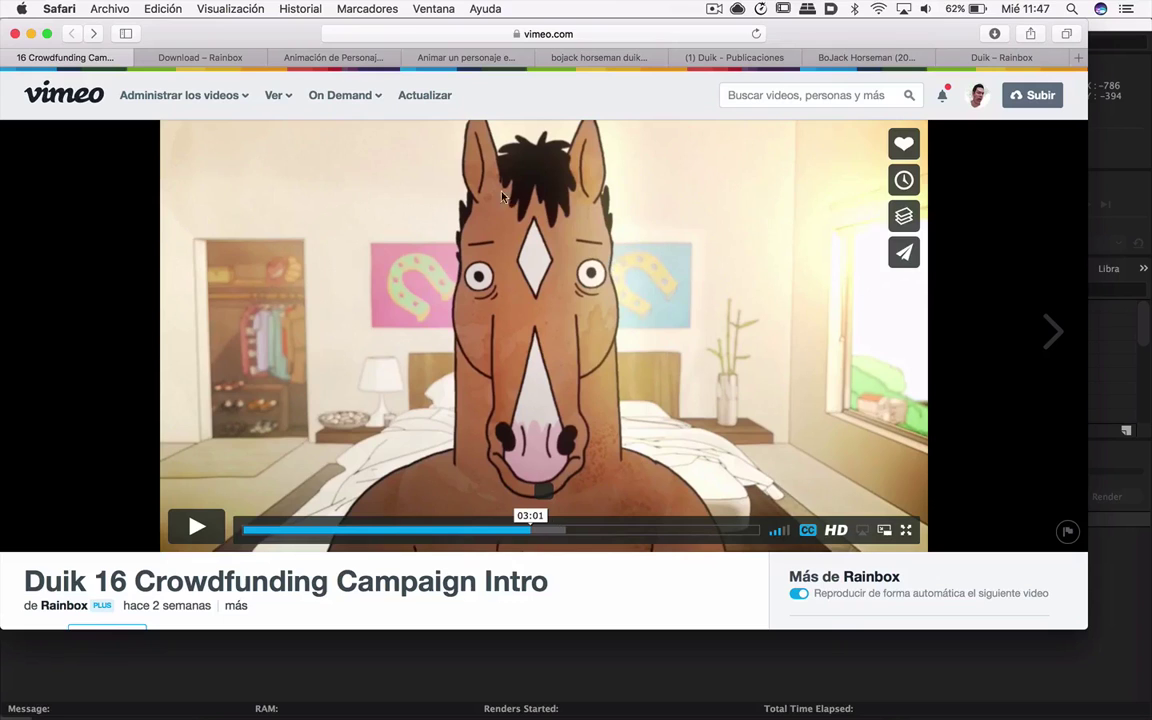
{"action": "left_click", "coordinate": [230, 58]}
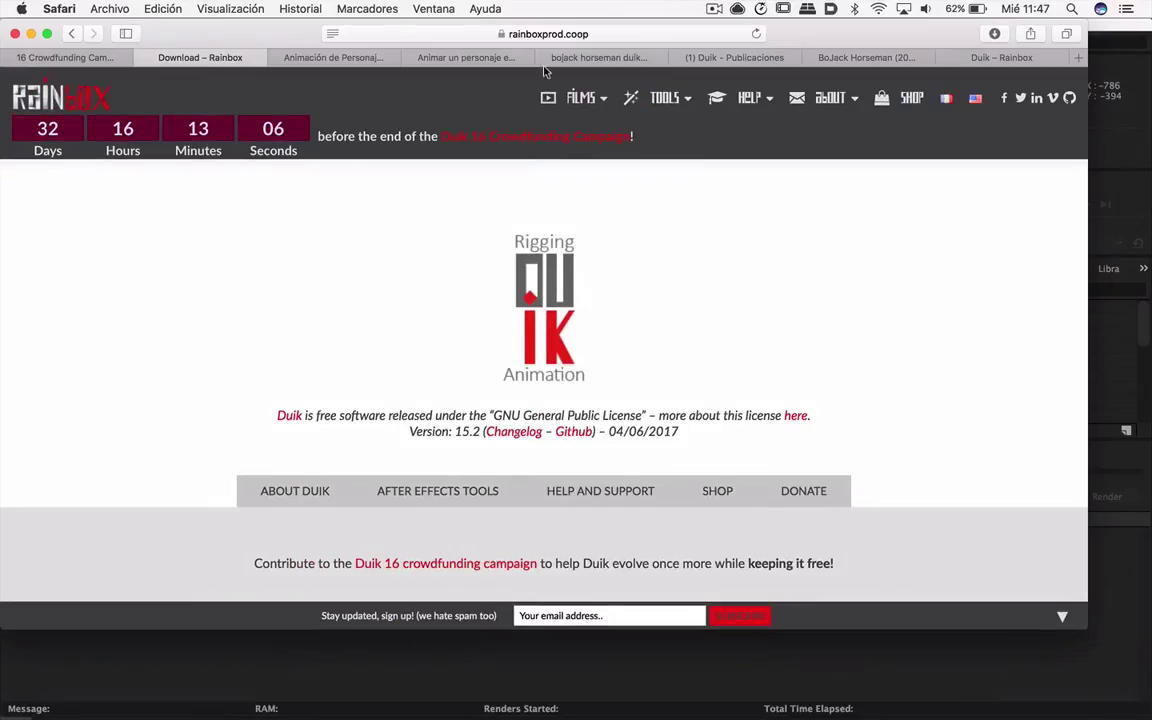
Step: Scroll the Rainbox Duik page down to its Windows, Mac and ZIP installer downloads
{"action": "left_click", "coordinate": [573, 36]}
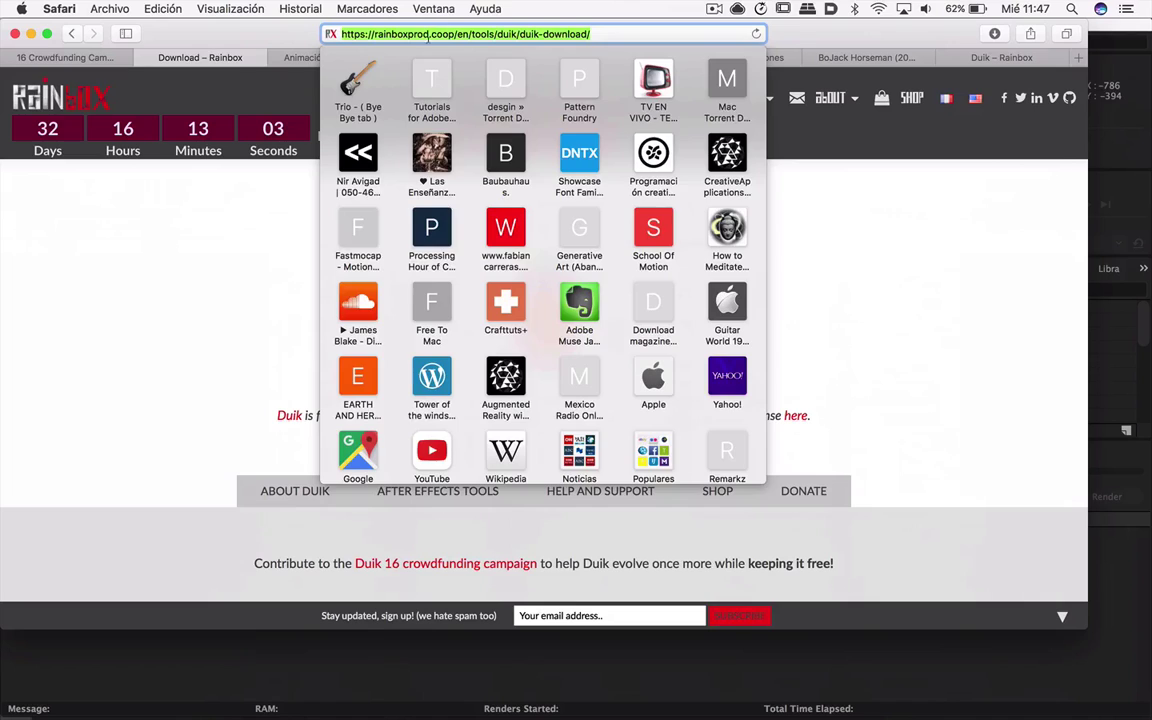
{"action": "left_click", "coordinate": [170, 257]}
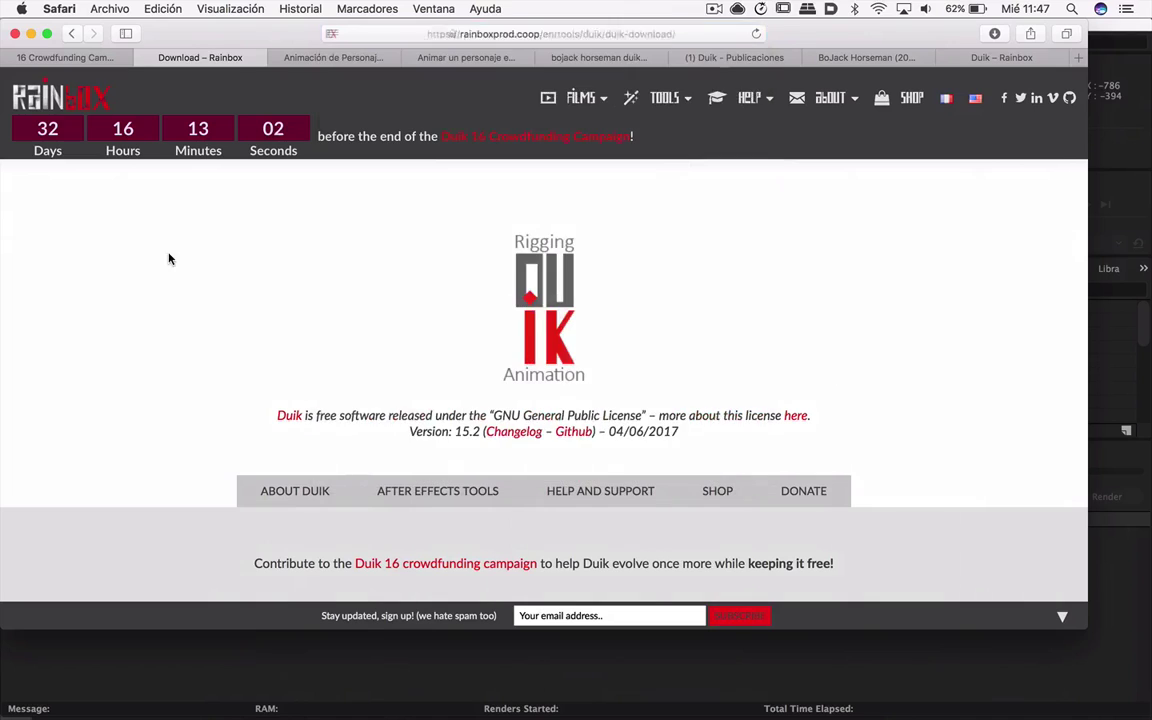
{"action": "scroll", "coordinate": [411, 307], "scroll_direction": "down", "scroll_amount": 2}
{"action": "scroll", "coordinate": [321, 319], "scroll_direction": "down", "scroll_amount": 3}
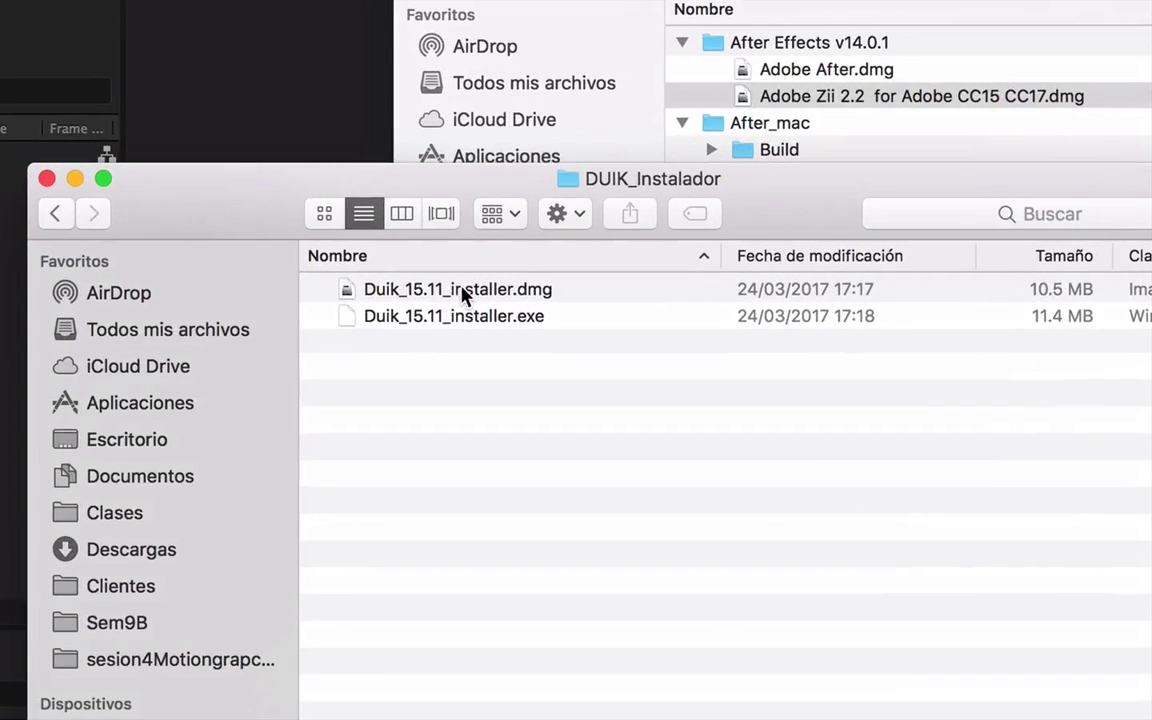
Step: Open Duik_15.11_installer.dmg and run install_duik.command, confirming the security warning with Abrir
{"action": "left_click", "coordinate": [462, 289]}
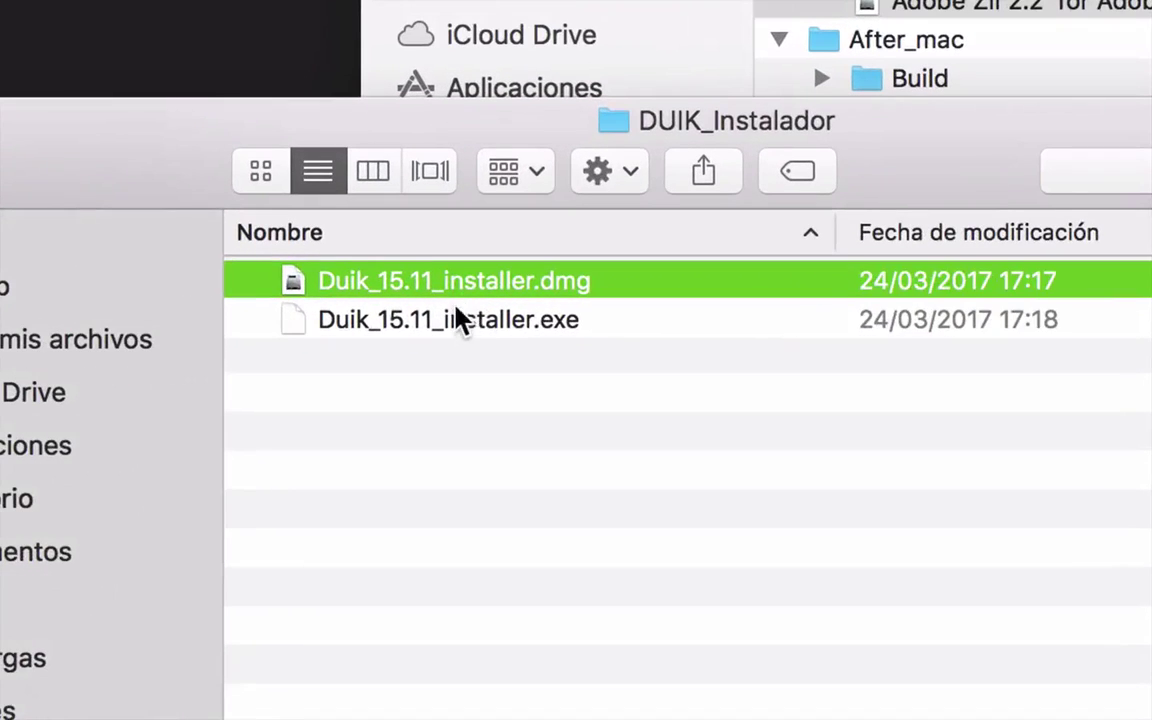
{"action": "left_click", "coordinate": [457, 318]}
{"action": "double_click", "coordinate": [494, 288]}
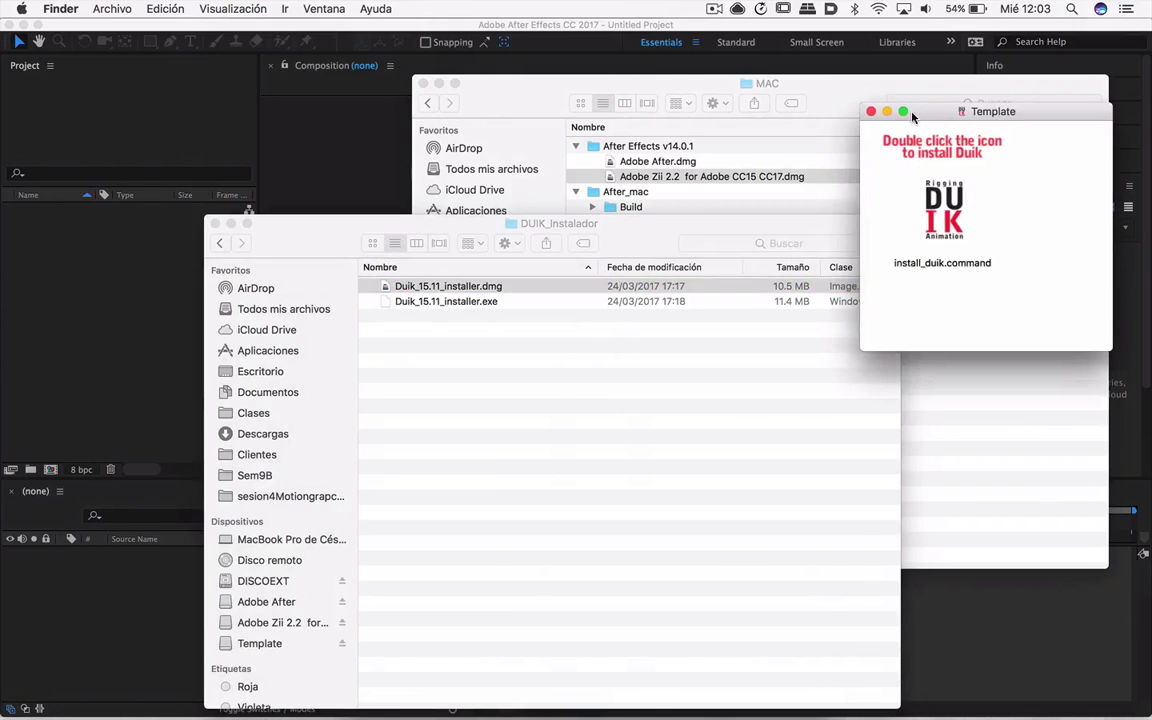
{"action": "left_click_drag", "start_coordinate": [905, 111], "coordinate": [420, 168]}
{"action": "double_click", "coordinate": [460, 267]}
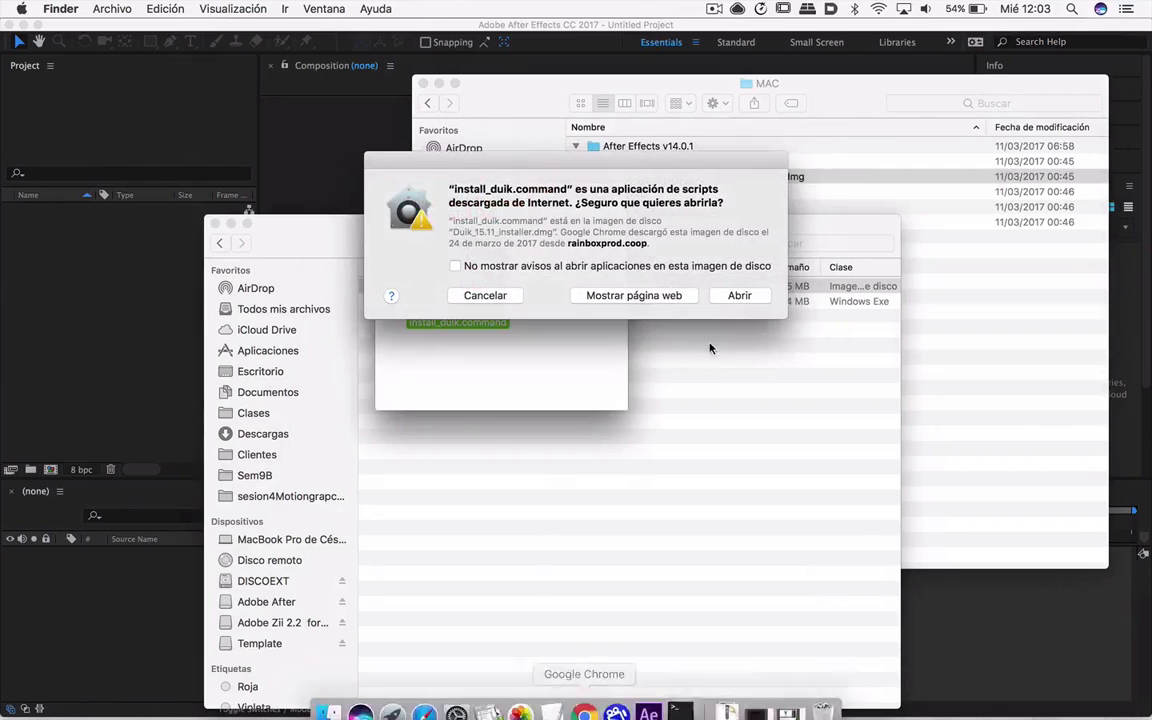
{"action": "left_click", "coordinate": [740, 298]}
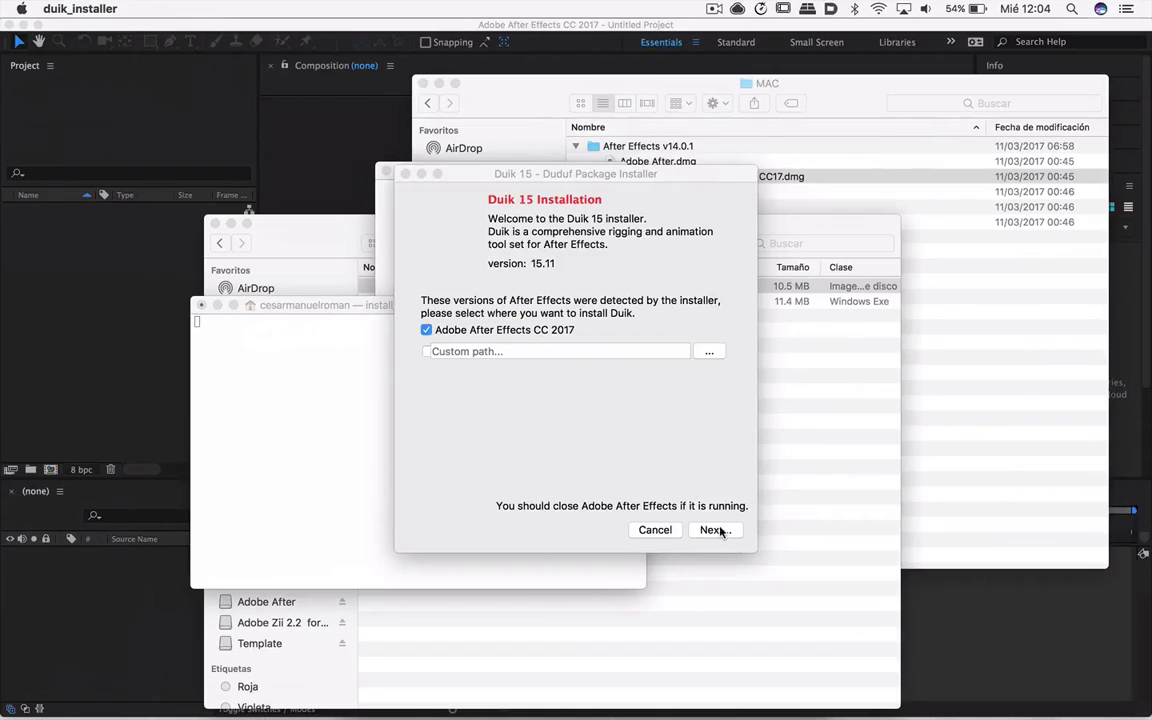
Step: Install the Duik 15.11 package for After Effects CC 2017, then return to After Effects
{"action": "left_click", "coordinate": [716, 530]}
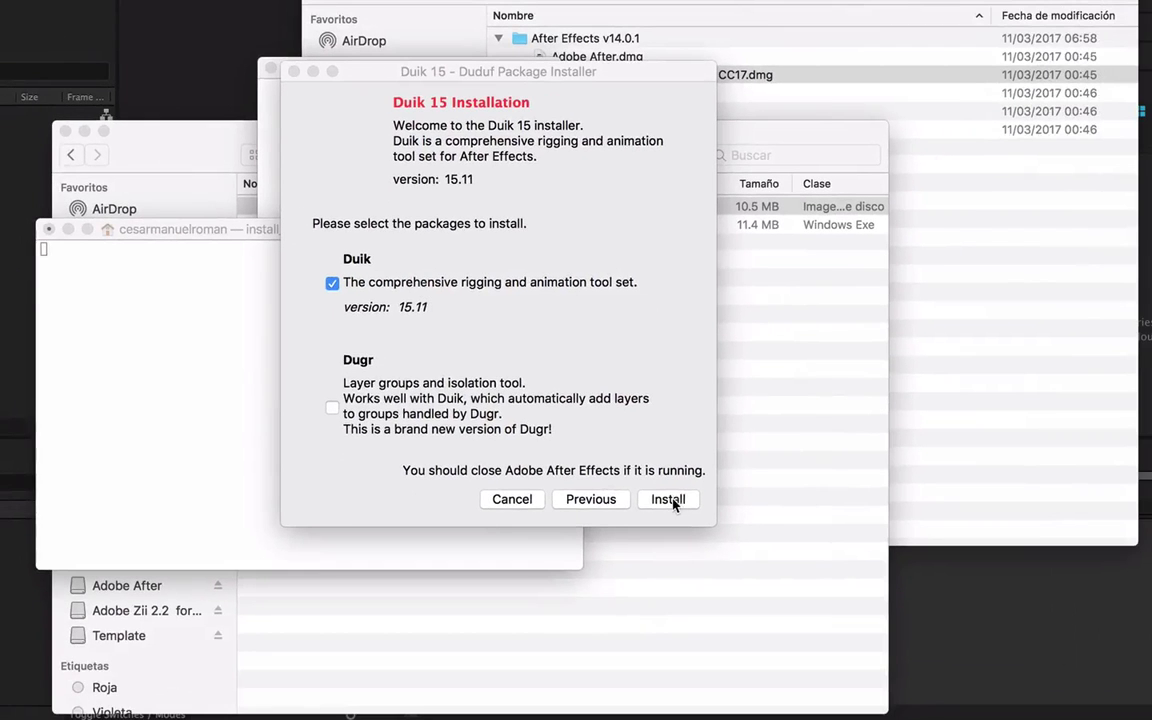
{"action": "left_click", "coordinate": [672, 501]}
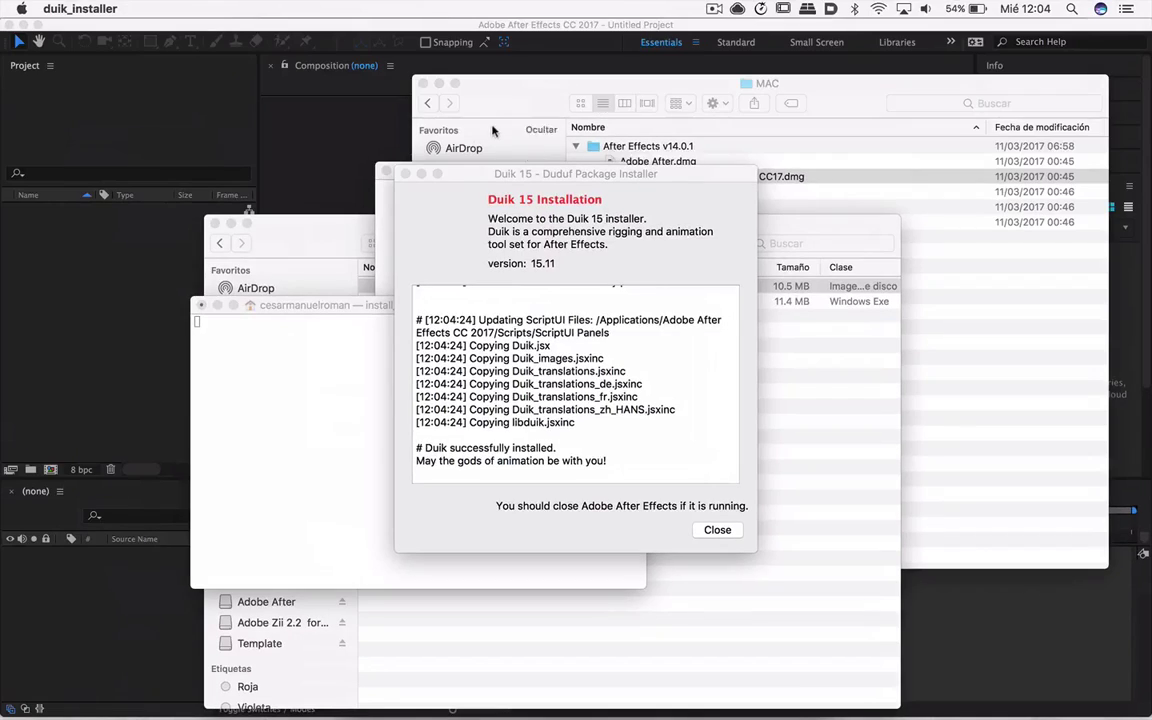
{"action": "left_click", "coordinate": [365, 123]}
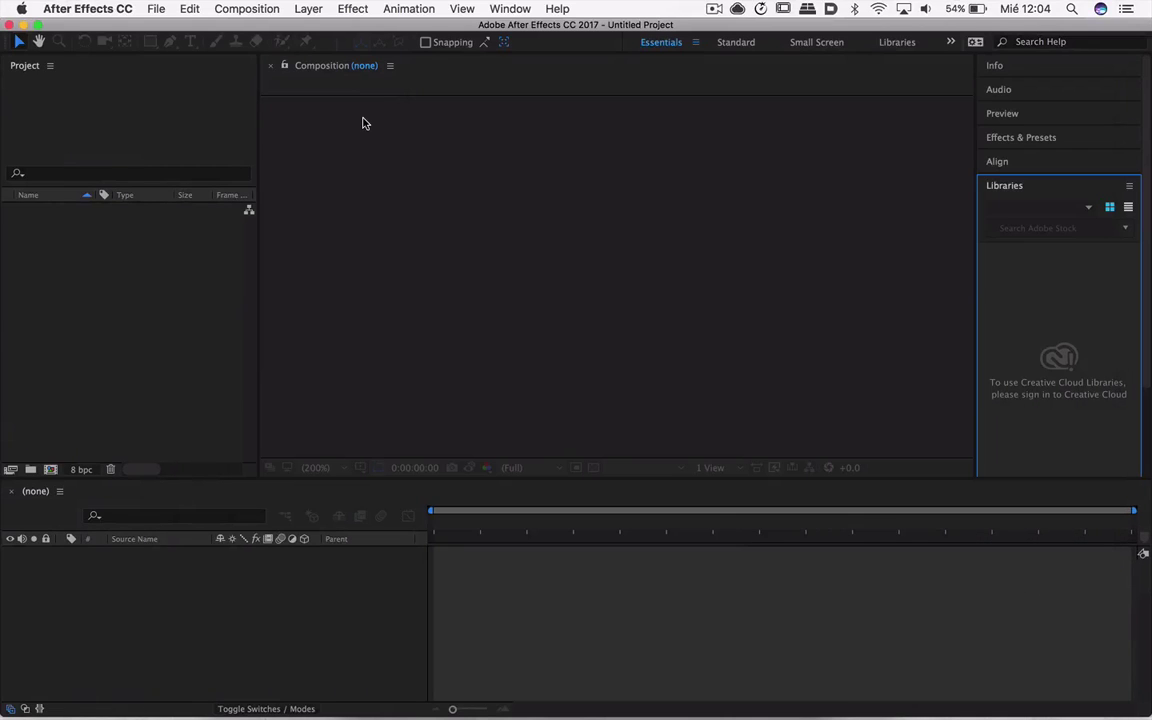
Step: Open the Duik.jsx panel from the Window menu, reposition it, and follow its prompt to General Preferences
{"action": "left_click", "coordinate": [507, 8]}
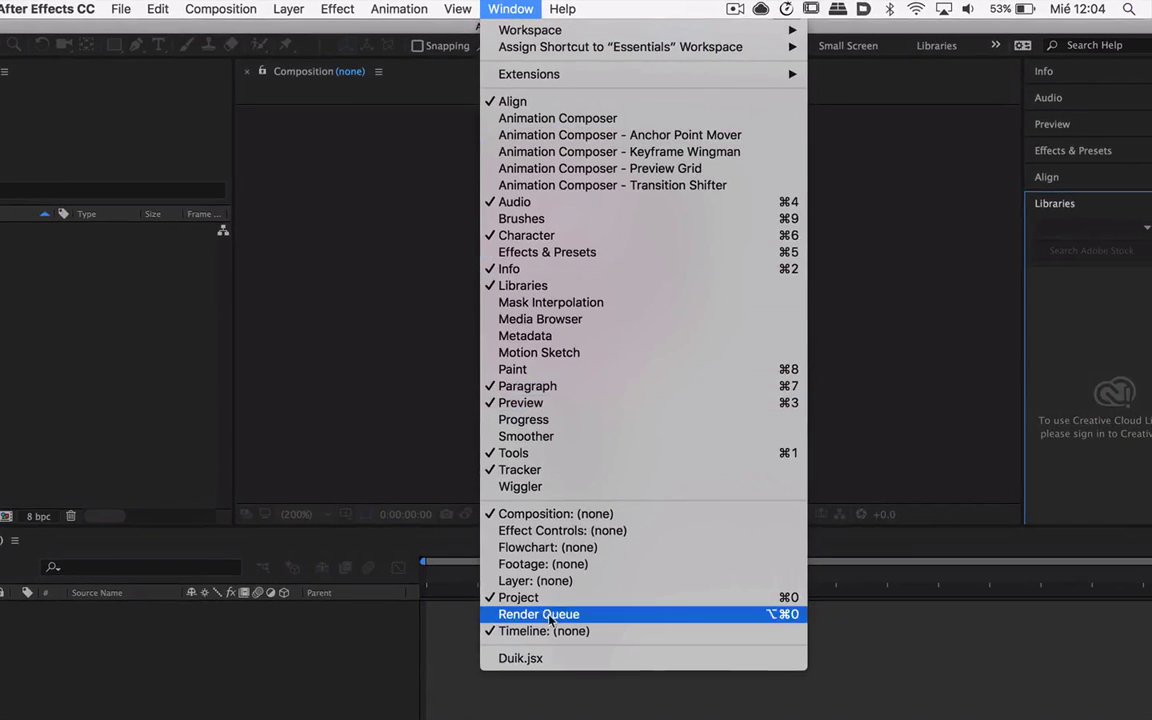
{"action": "left_click", "coordinate": [556, 660]}
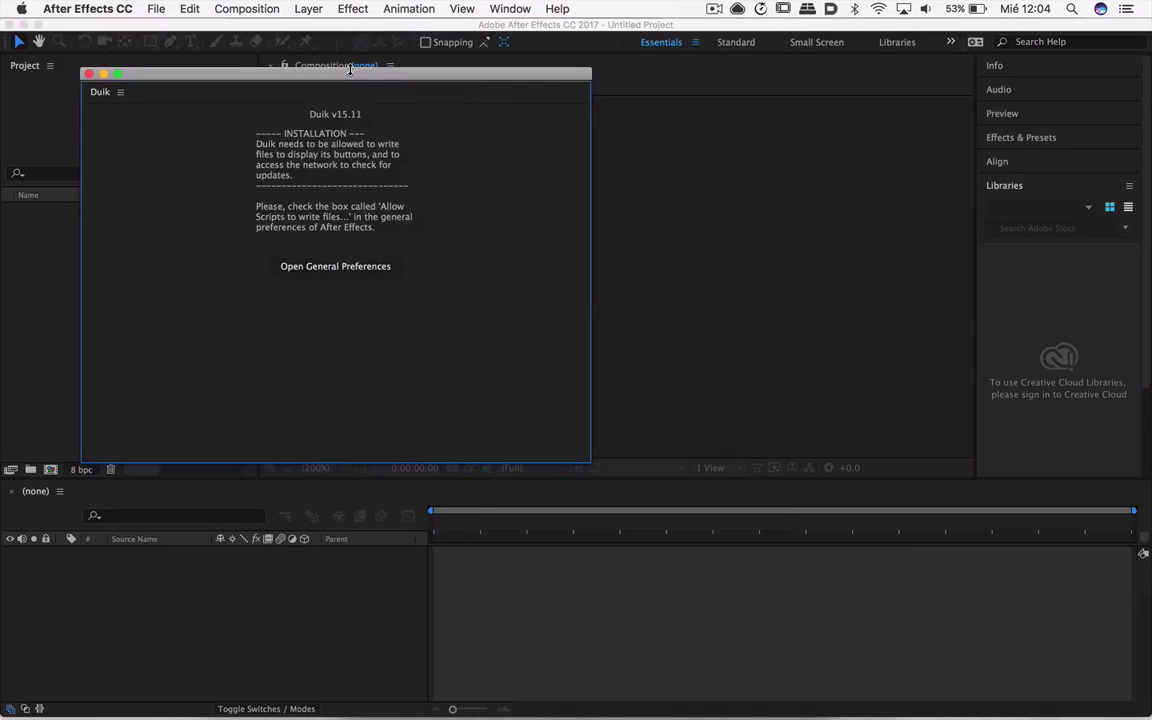
{"action": "left_click_drag", "start_coordinate": [342, 78], "coordinate": [524, 103]}
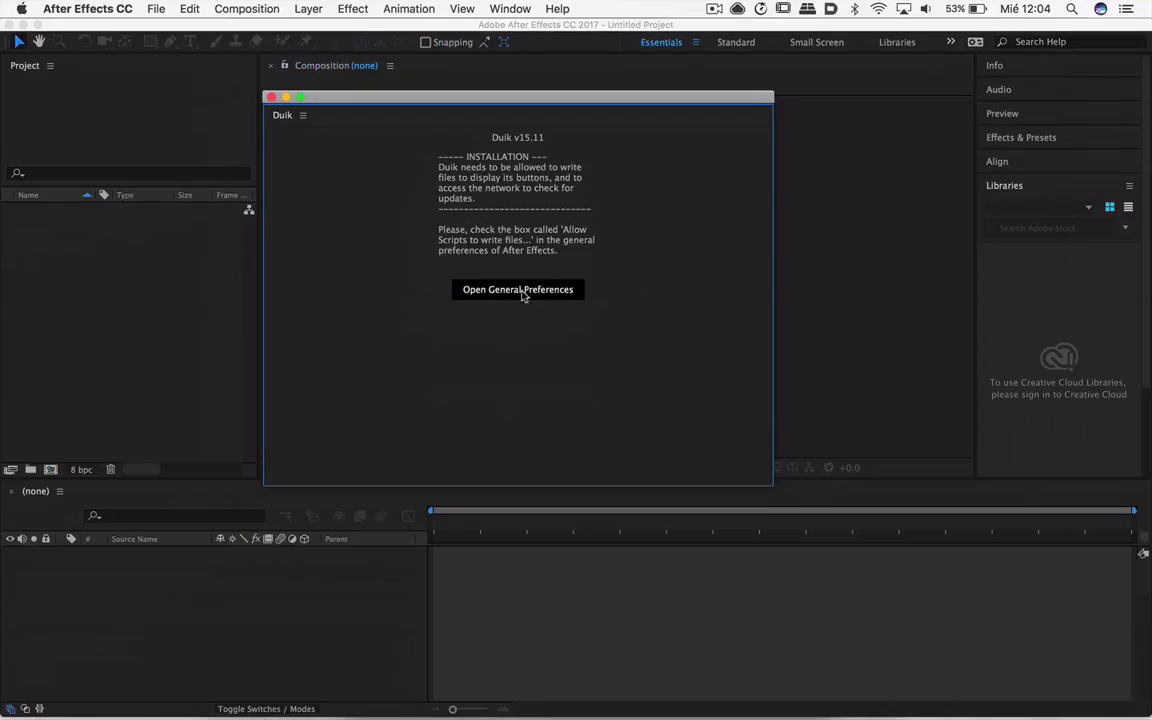
{"action": "left_click", "coordinate": [508, 405]}
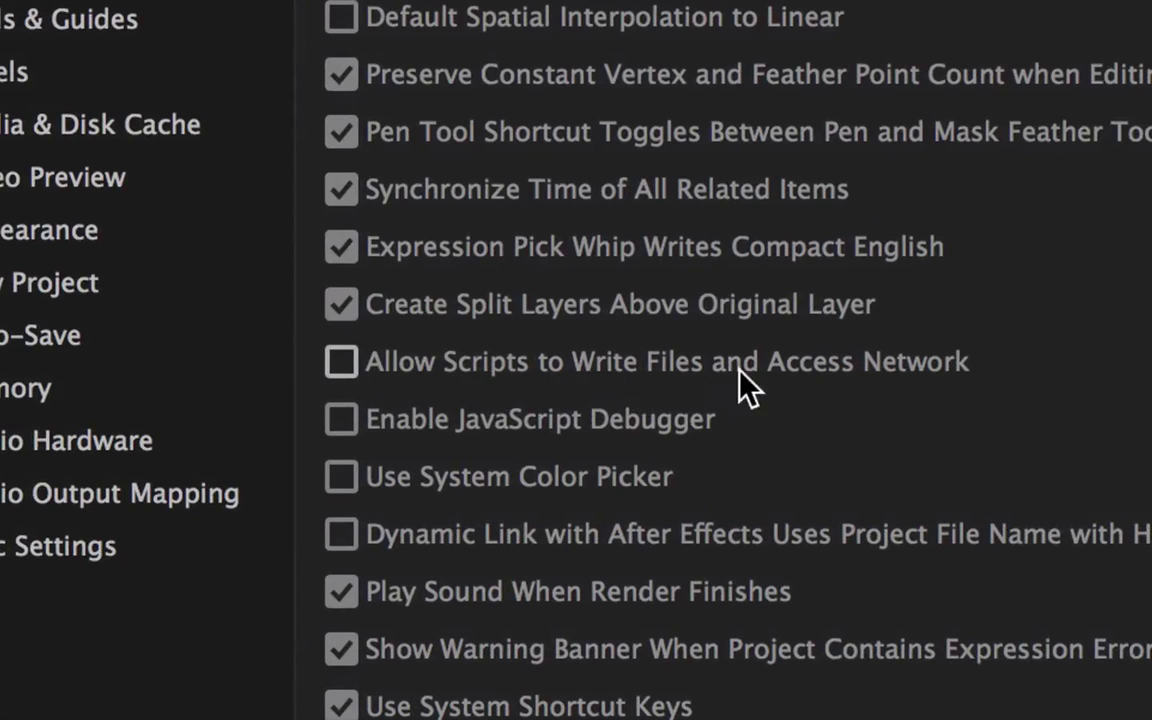
Step: Enable Allow Scripts to Write Files and Access Network, then confirm the preferences
{"action": "left_click", "coordinate": [345, 370]}
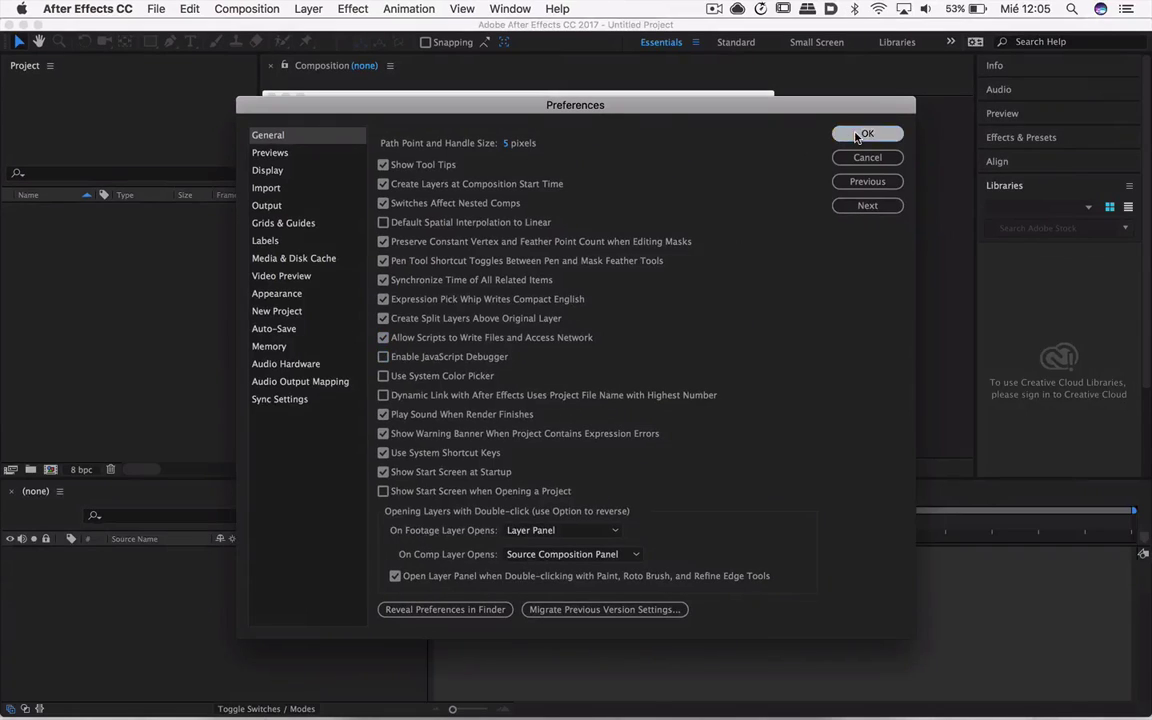
{"action": "left_click", "coordinate": [867, 133]}
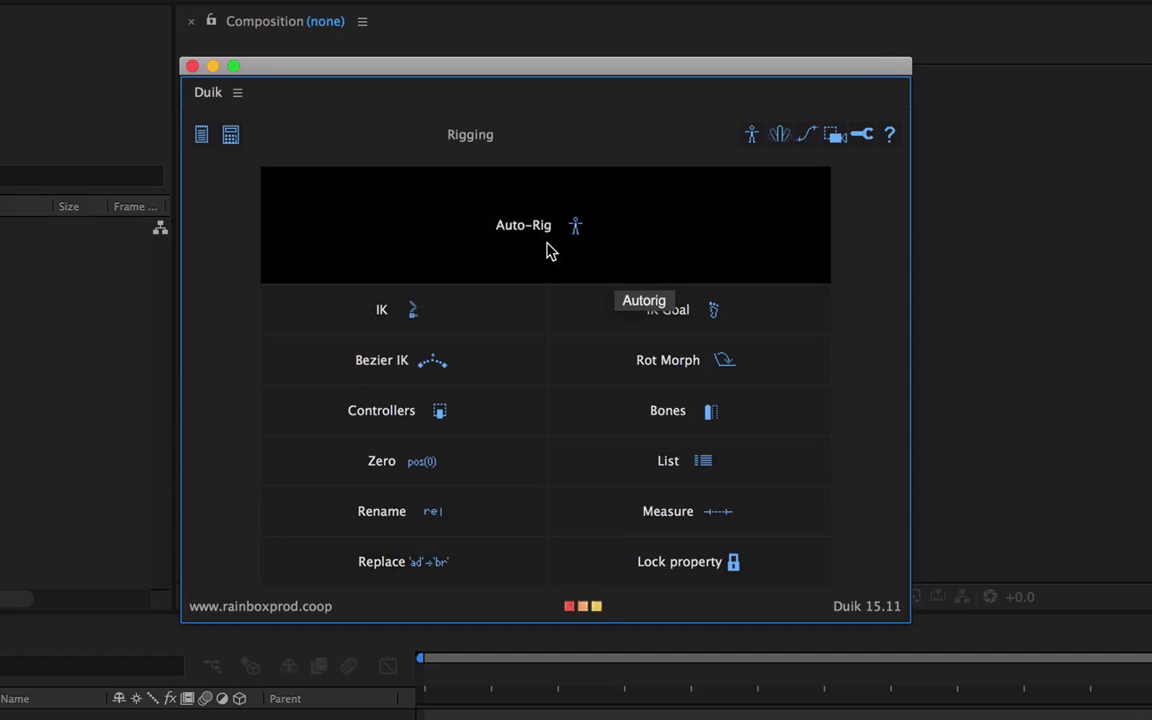
Step: Close and reopen the Duik.jsx panel, then launch Duik past the update notice
{"action": "left_click", "coordinate": [191, 66]}
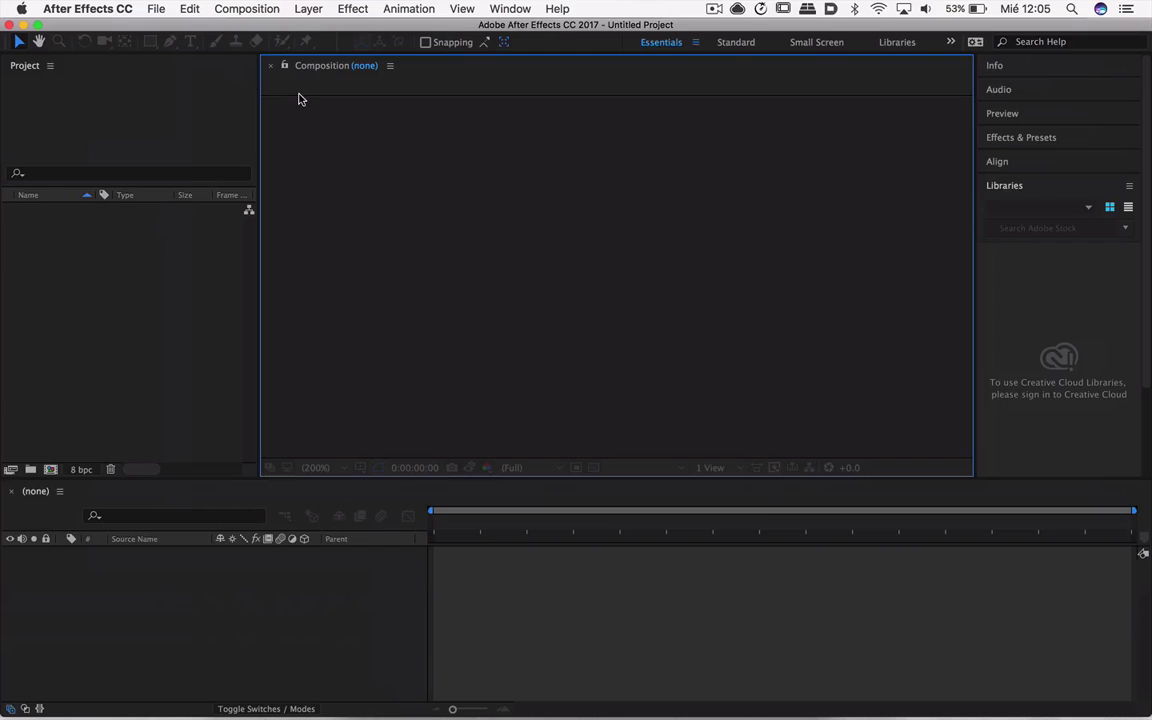
{"action": "left_click", "coordinate": [512, 8]}
{"action": "left_click", "coordinate": [500, 597]}
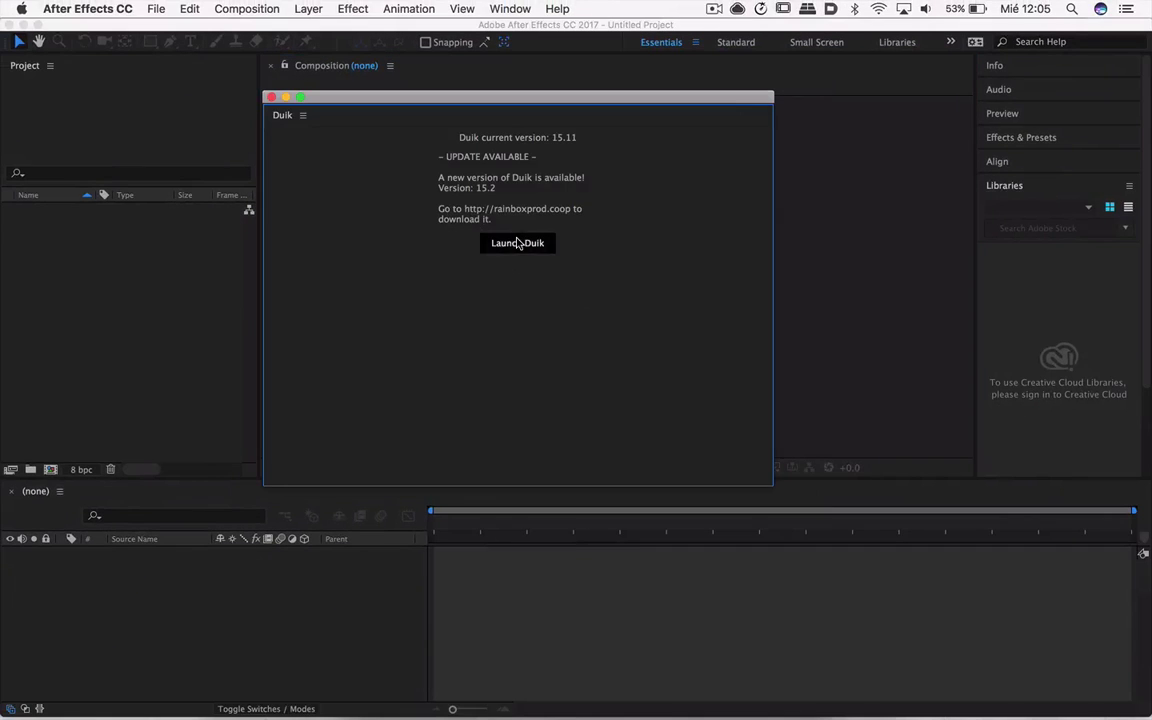
{"action": "left_click", "coordinate": [518, 243]}
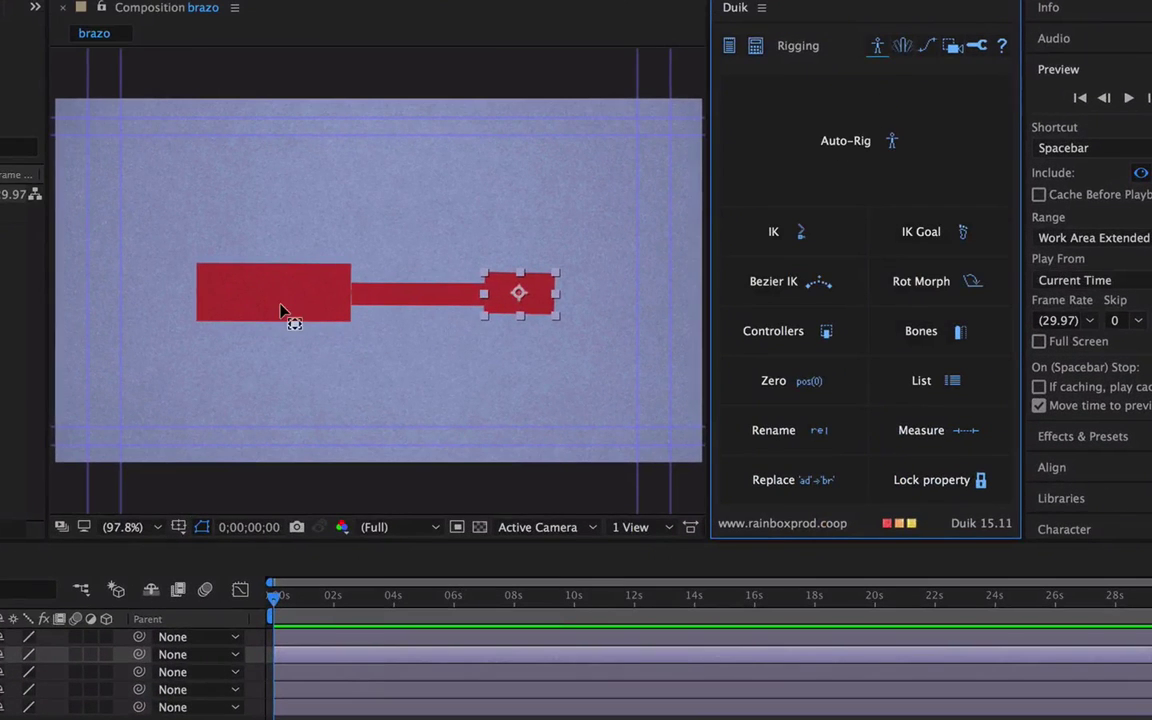
Step: Select the upper arm, forearm and hand pieces in turn, ending on the hand layer mano
{"action": "left_click", "coordinate": [290, 317]}
{"action": "left_click", "coordinate": [424, 298]}
{"action": "left_click", "coordinate": [548, 296]}
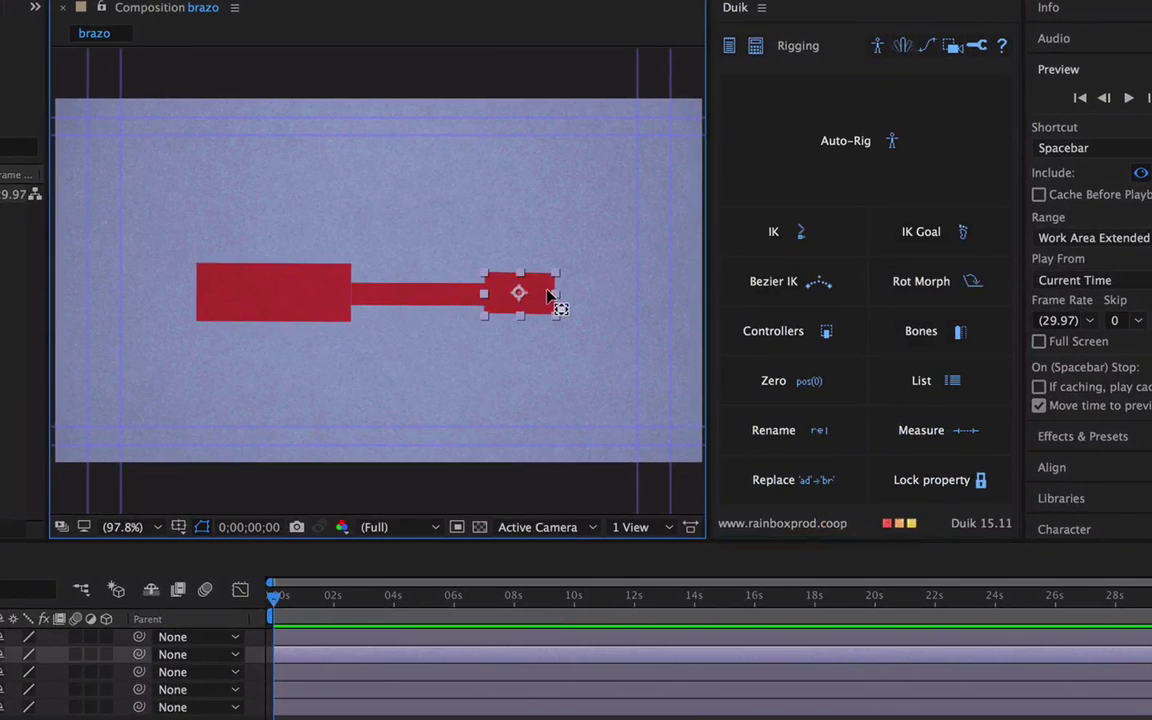
{"action": "left_click", "coordinate": [400, 297]}
{"action": "left_click", "coordinate": [321, 300]}
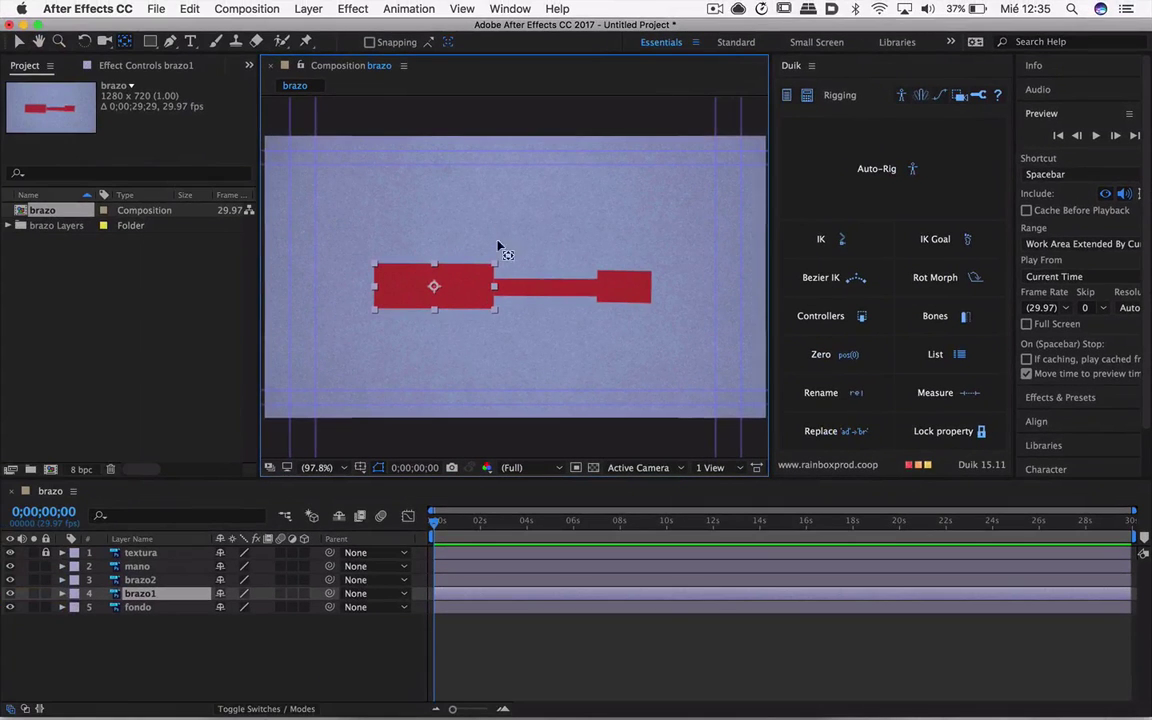
{"action": "left_click", "coordinate": [548, 290]}
{"action": "left_click", "coordinate": [623, 287]}
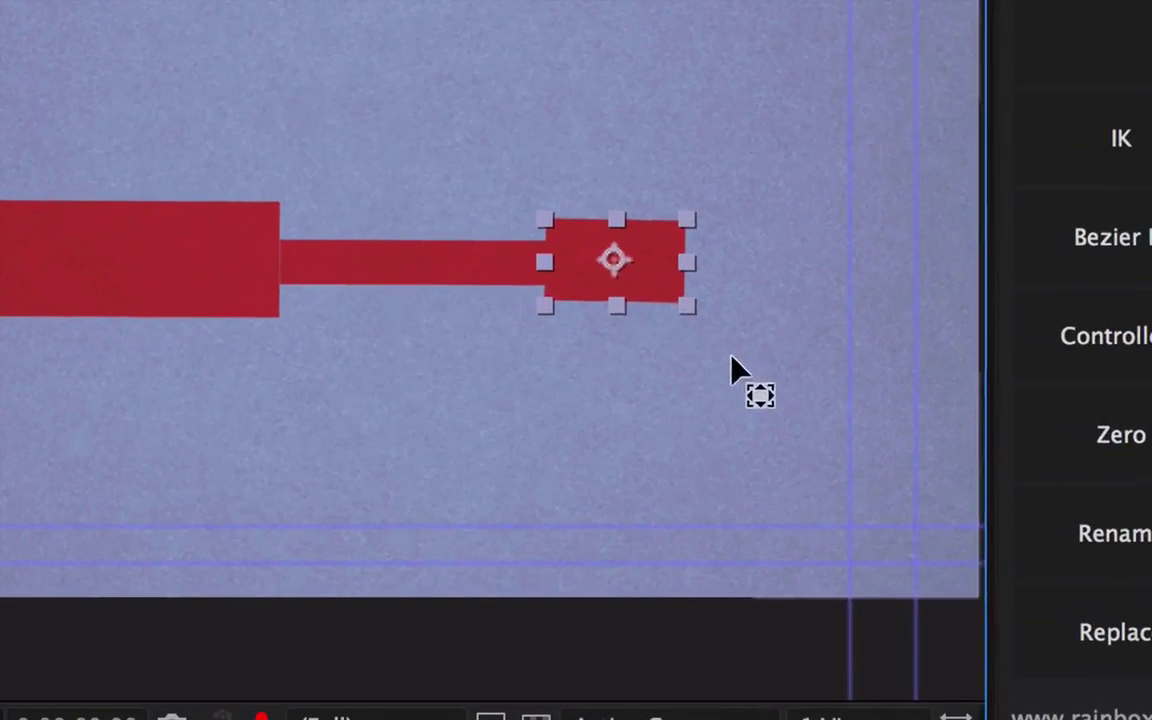
Step: Move the anchor points of the hand, forearm and upper arm to their left edges
{"action": "left_click_drag", "start_coordinate": [615, 257], "coordinate": [565, 265]}
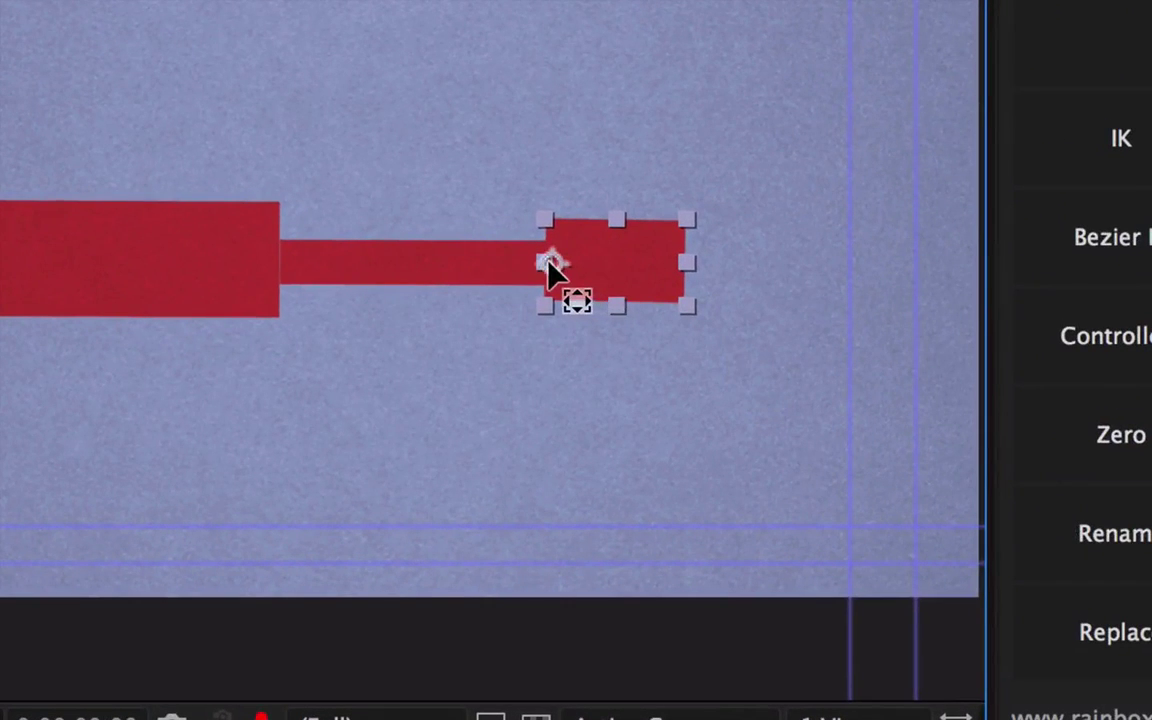
{"action": "left_click", "coordinate": [468, 264]}
{"action": "mouse_move", "coordinate": [412, 262]}
{"action": "left_mouse_down"}
{"action": "mouse_move", "coordinate": [285, 265]}
{"action": "mouse_move", "coordinate": [465, 252]}
{"action": "left_mouse_up"}
{"action": "left_click", "coordinate": [372, 261]}
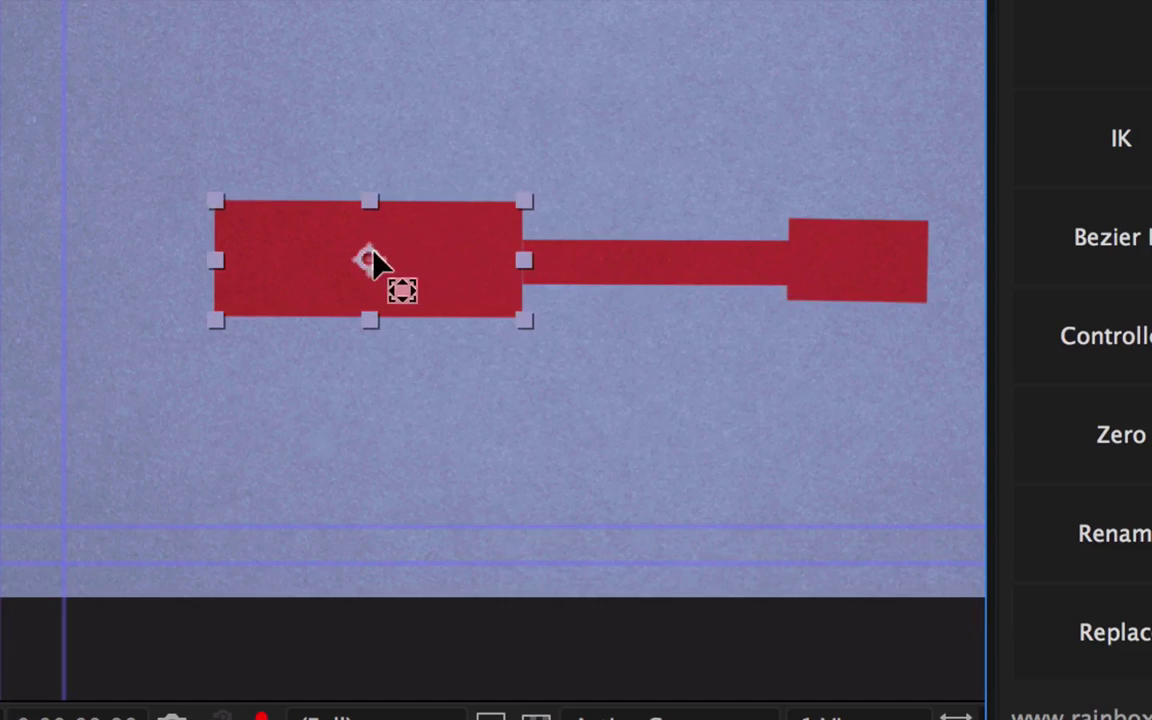
{"action": "left_click_drag", "start_coordinate": [367, 260], "coordinate": [220, 261]}
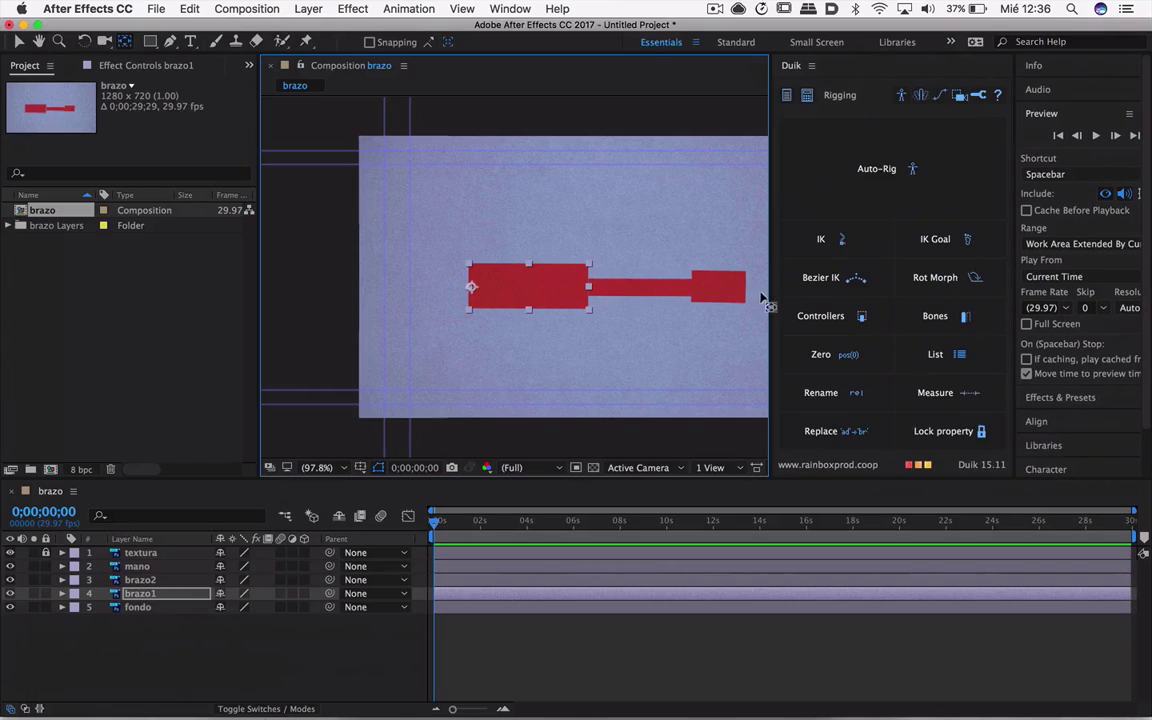
Step: Select the hand piece with the Selection tool active again
{"action": "left_click", "coordinate": [722, 292]}
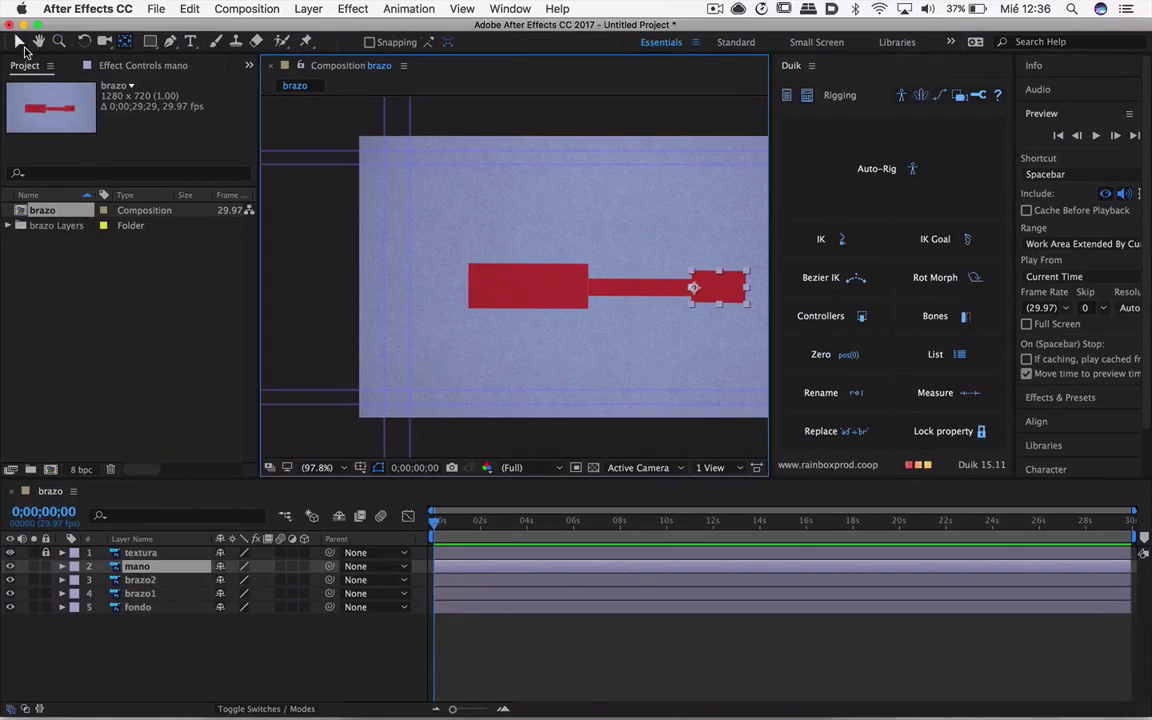
{"action": "left_click", "coordinate": [20, 43]}
{"action": "left_click", "coordinate": [735, 294]}
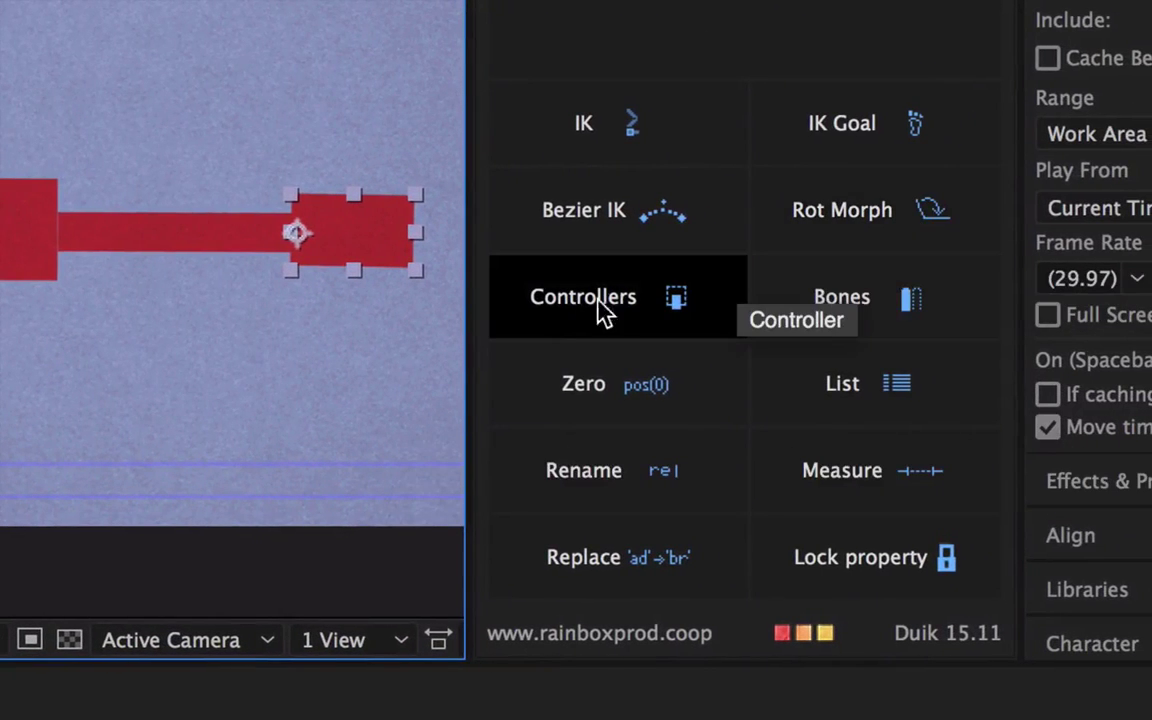
Step: Create a Medium, White Duik controller C_mano for the selected hand layer mano
{"action": "left_click", "coordinate": [603, 305]}
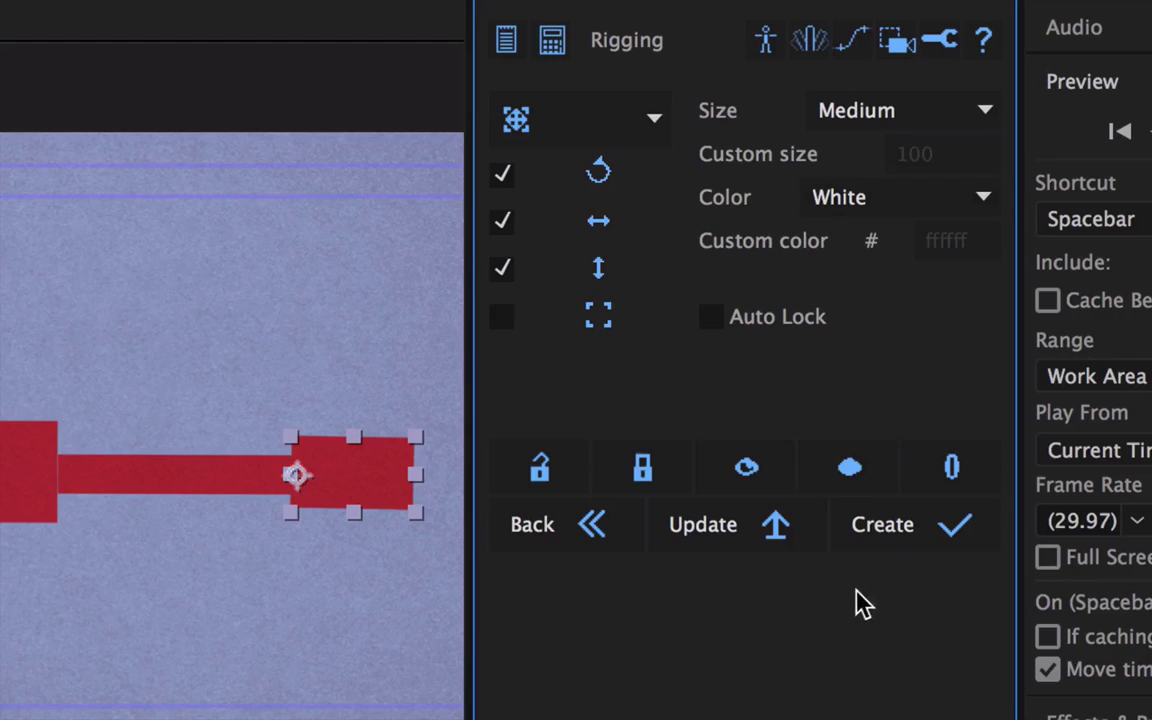
{"action": "left_click", "coordinate": [907, 536]}
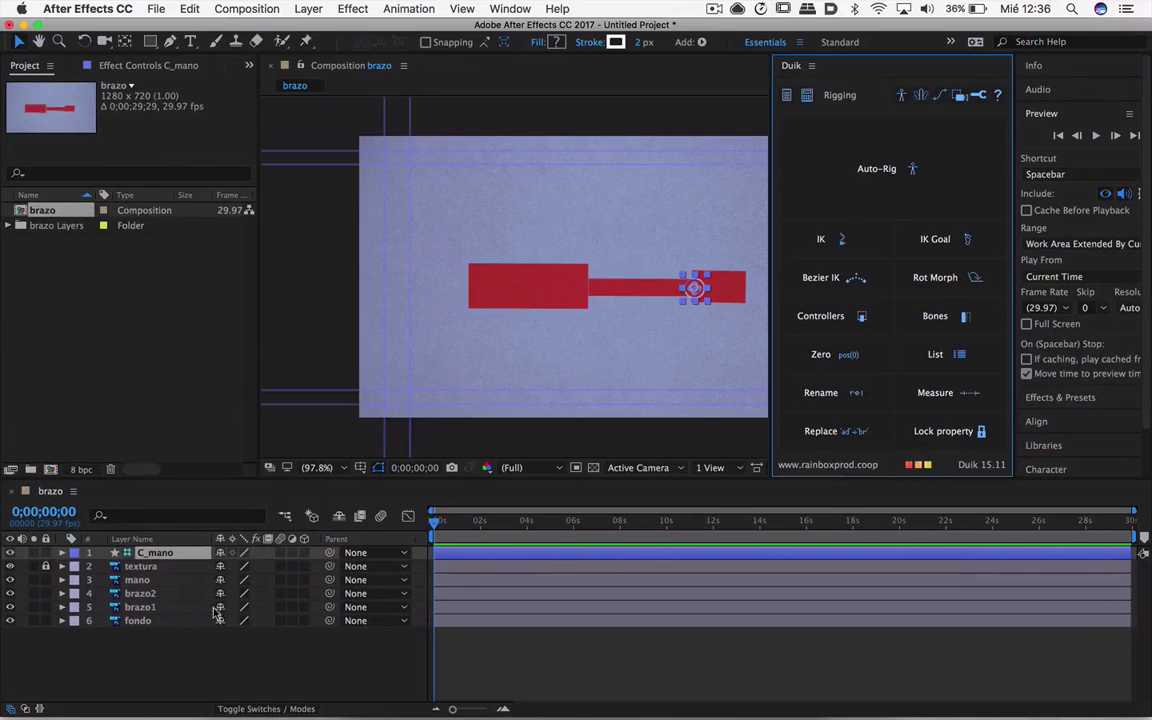
Step: Select the mano, brazo2 and brazo1 arm layers together with the C_mano controller
{"action": "left_click", "coordinate": [730, 289]}
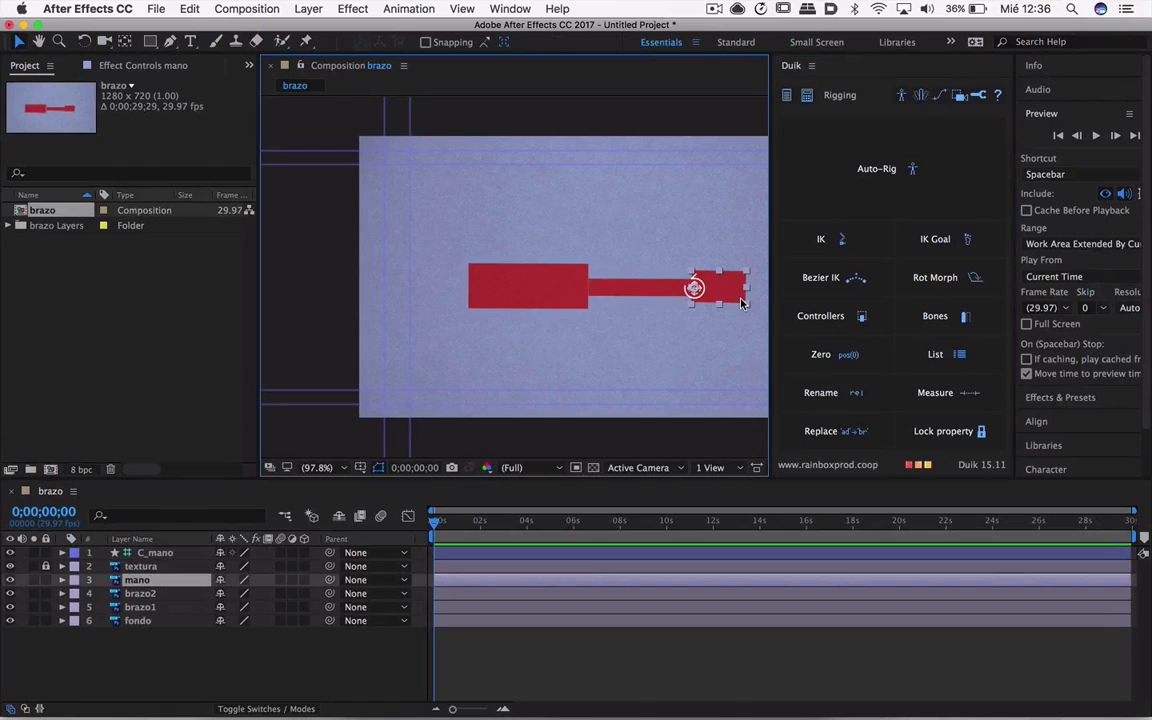
{"action": "left_click", "coordinate": [633, 292]}
{"action": "left_click", "coordinate": [710, 278]}
{"action": "left_click", "coordinate": [640, 289], "text": "shift"}
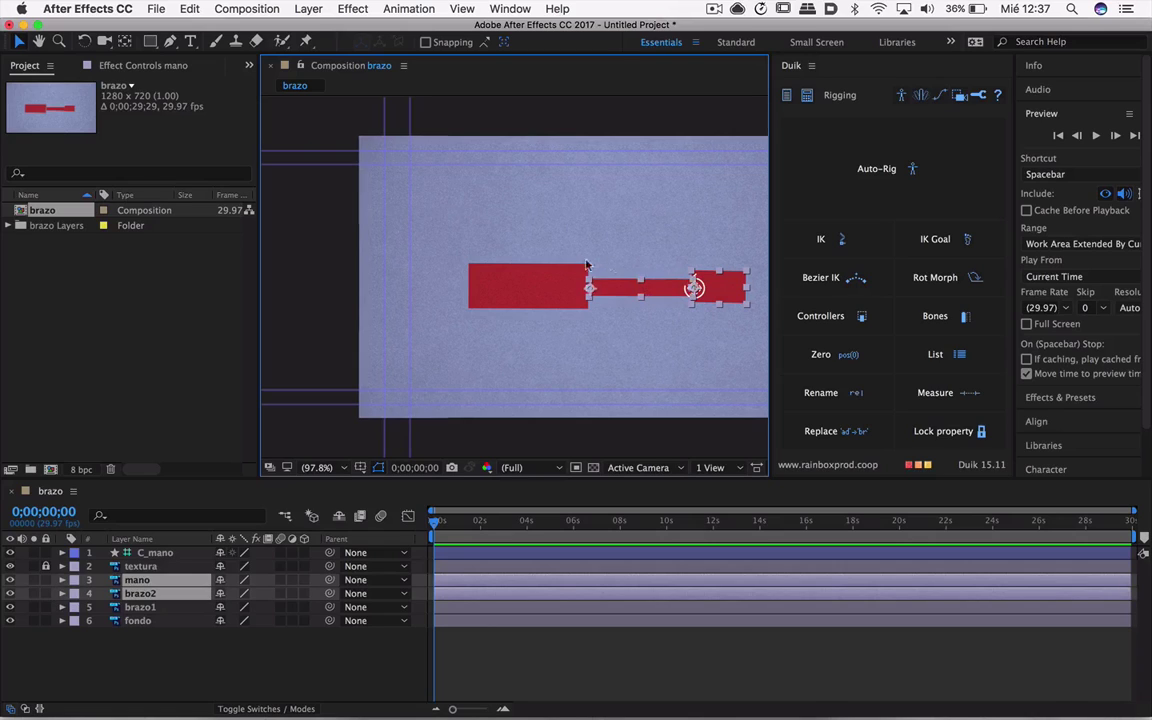
{"action": "left_click", "coordinate": [533, 284], "text": "shift"}
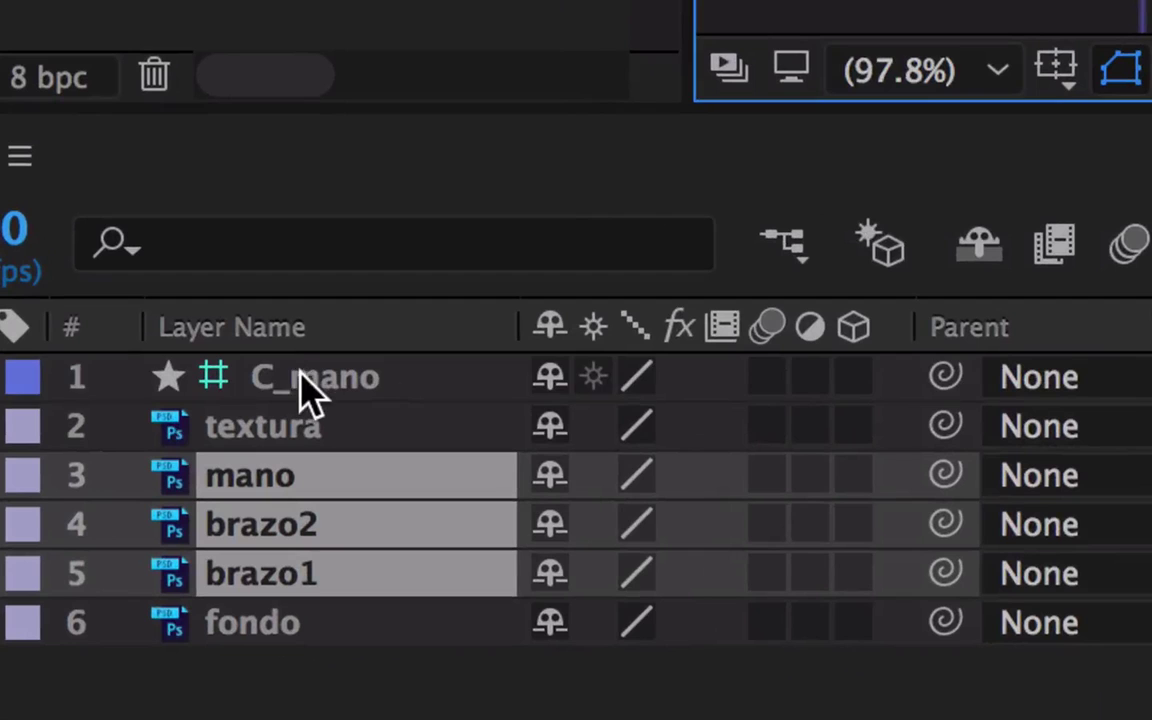
{"action": "left_click", "coordinate": [300, 380], "text": "ctrl"}
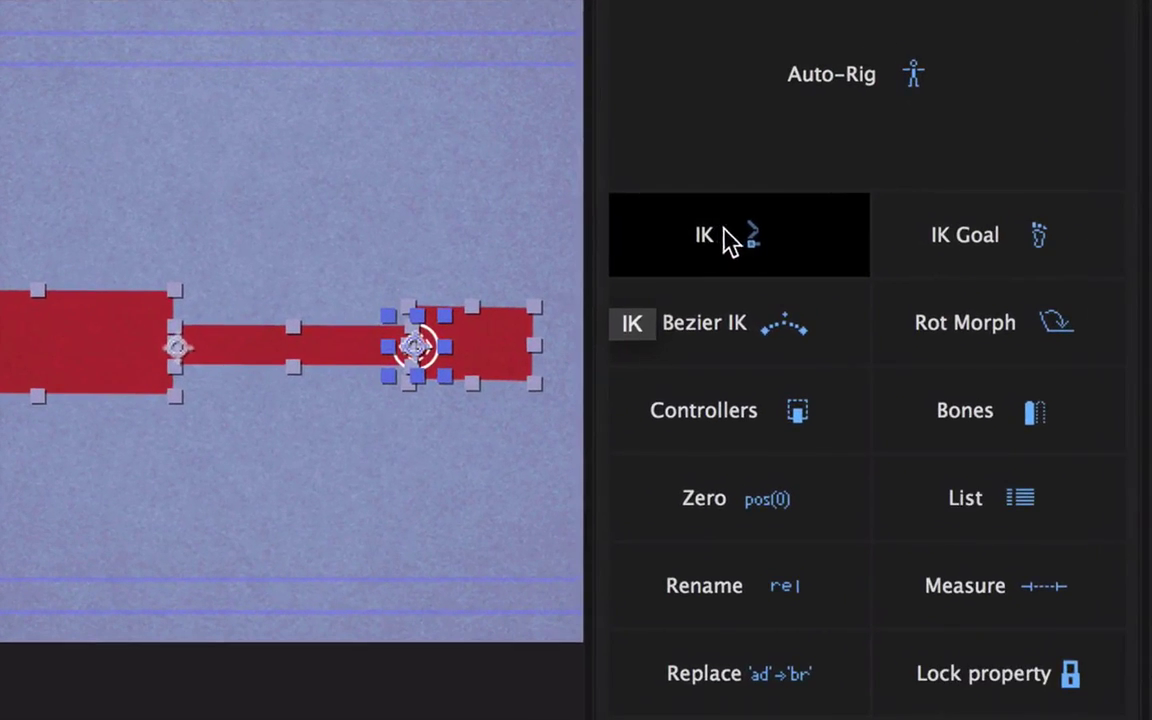
Step: Create a Duik 2-Layer IK & Goal on the arm, test it by dragging C_mano, and show C_mano's effects
{"action": "left_click", "coordinate": [706, 245]}
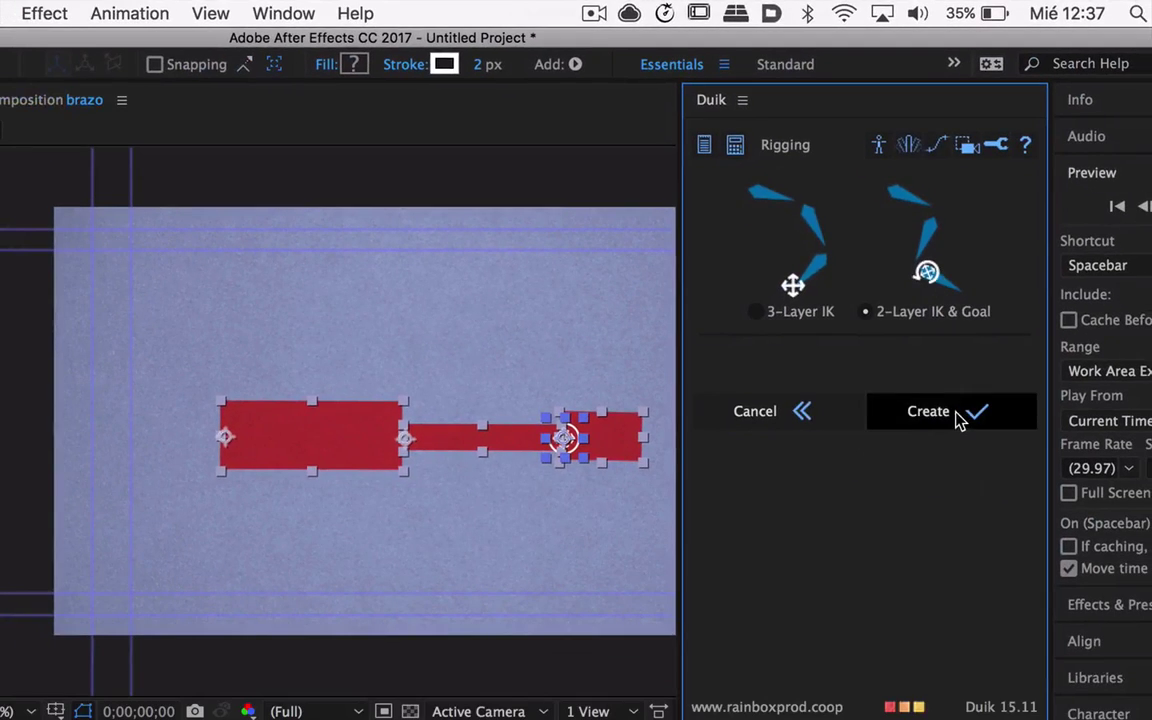
{"action": "left_click", "coordinate": [957, 419]}
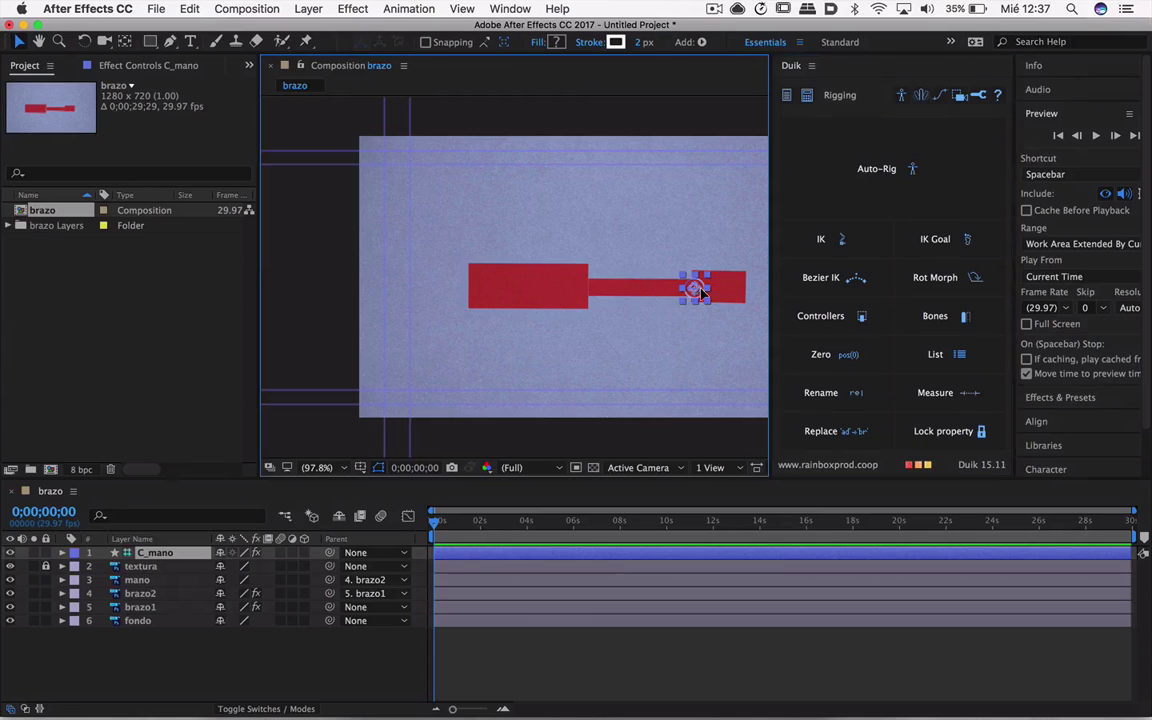
{"action": "mouse_move", "coordinate": [697, 291]}
{"action": "left_mouse_down"}
{"action": "mouse_move", "coordinate": [725, 288]}
{"action": "mouse_move", "coordinate": [679, 251]}
{"action": "mouse_move", "coordinate": [632, 268]}
{"action": "mouse_move", "coordinate": [627, 222]}
{"action": "mouse_move", "coordinate": [688, 266]}
{"action": "mouse_move", "coordinate": [664, 276]}
{"action": "left_mouse_up"}
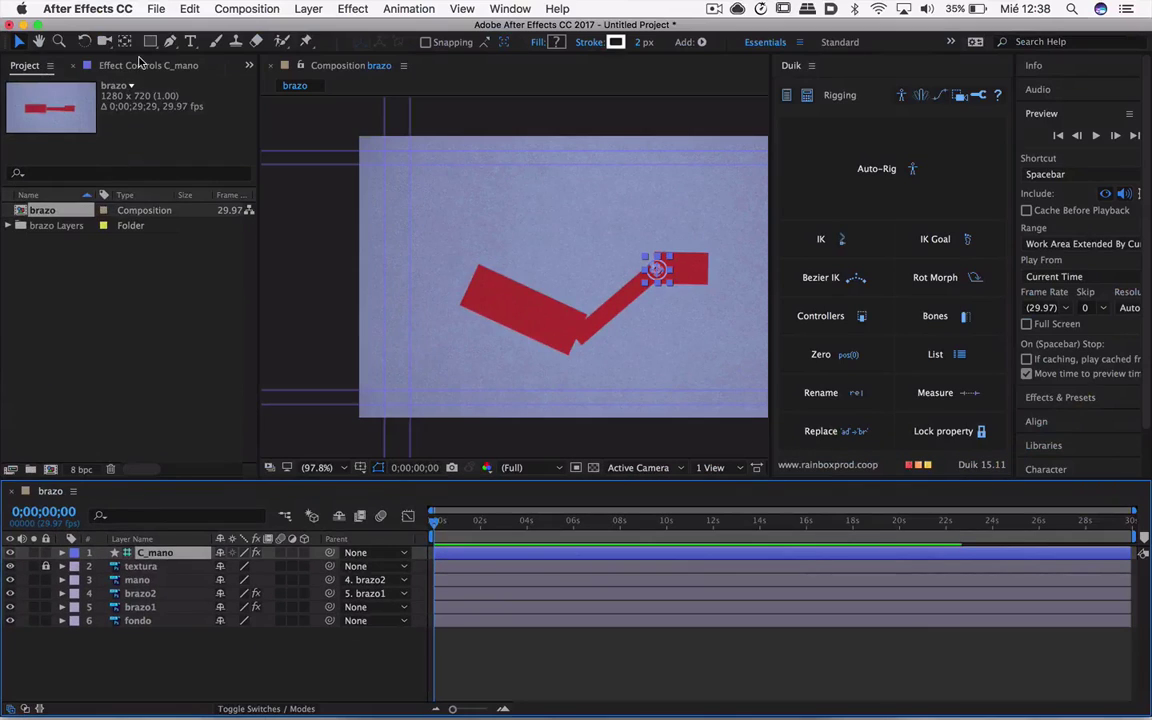
{"action": "left_click", "coordinate": [139, 63]}
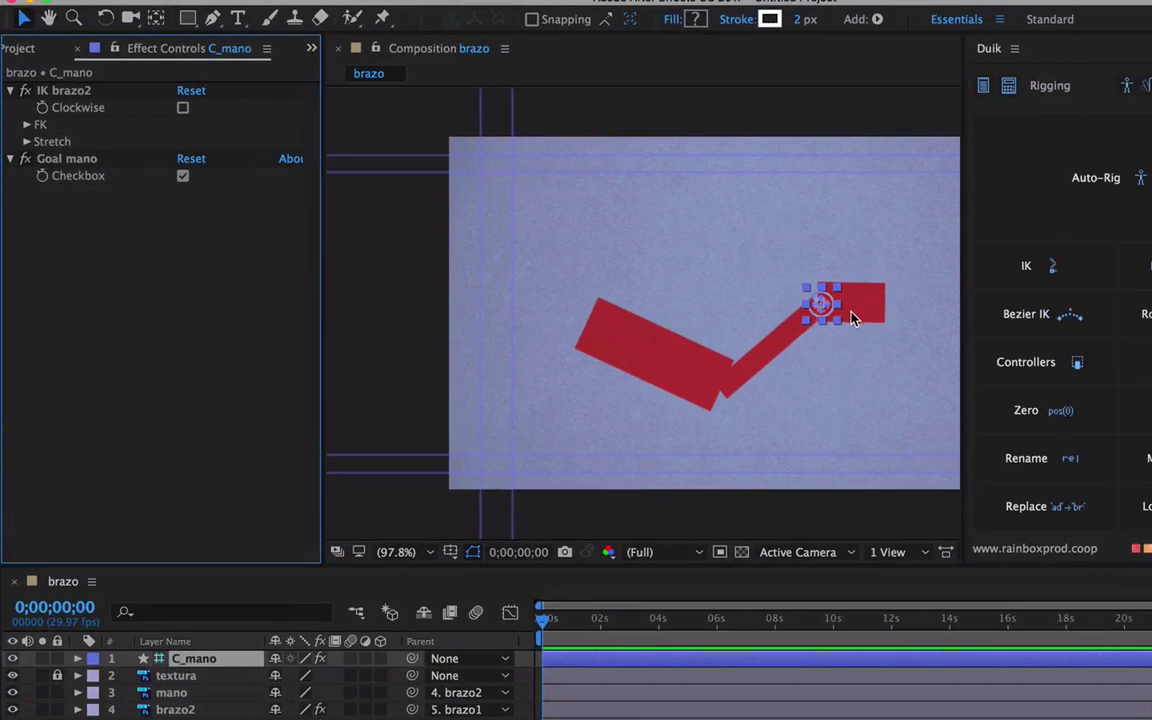
Step: Check Clockwise in IK brazo2 so the arm bends the other way, testing with C_mano
{"action": "mouse_move", "coordinate": [852, 317]}
{"action": "left_mouse_down"}
{"action": "mouse_move", "coordinate": [806, 321]}
{"action": "mouse_move", "coordinate": [819, 303]}
{"action": "left_mouse_up"}
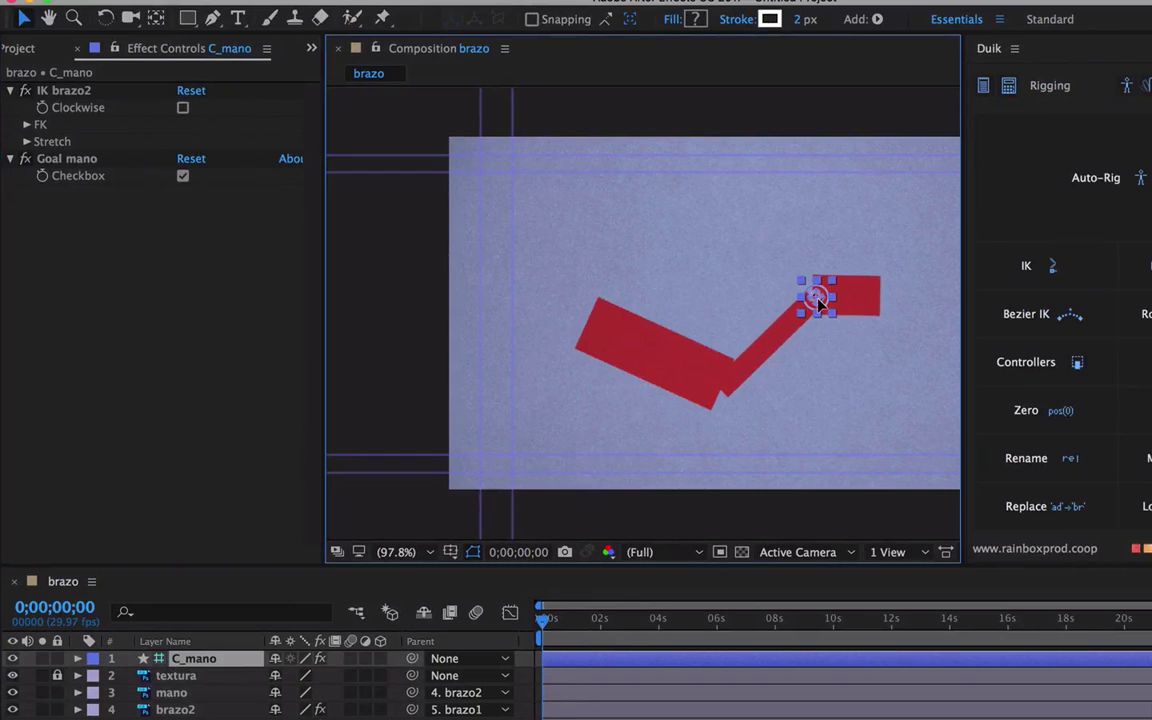
{"action": "key", "text": "Return"}
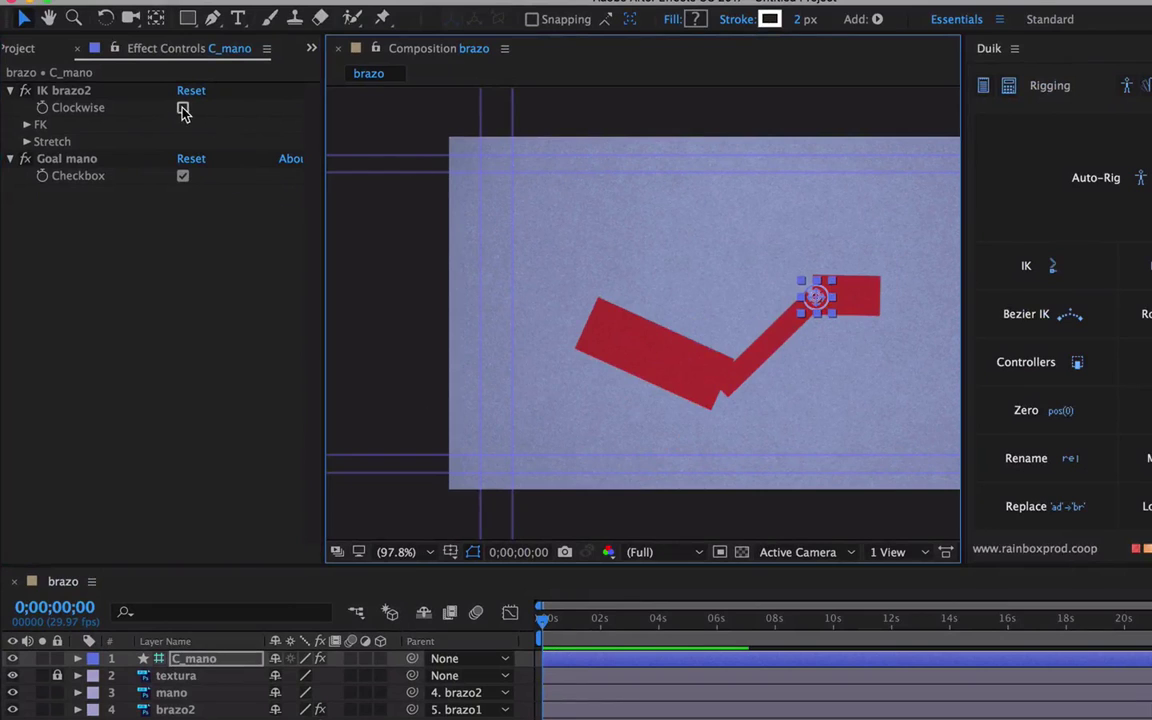
{"action": "left_click", "coordinate": [203, 662]}
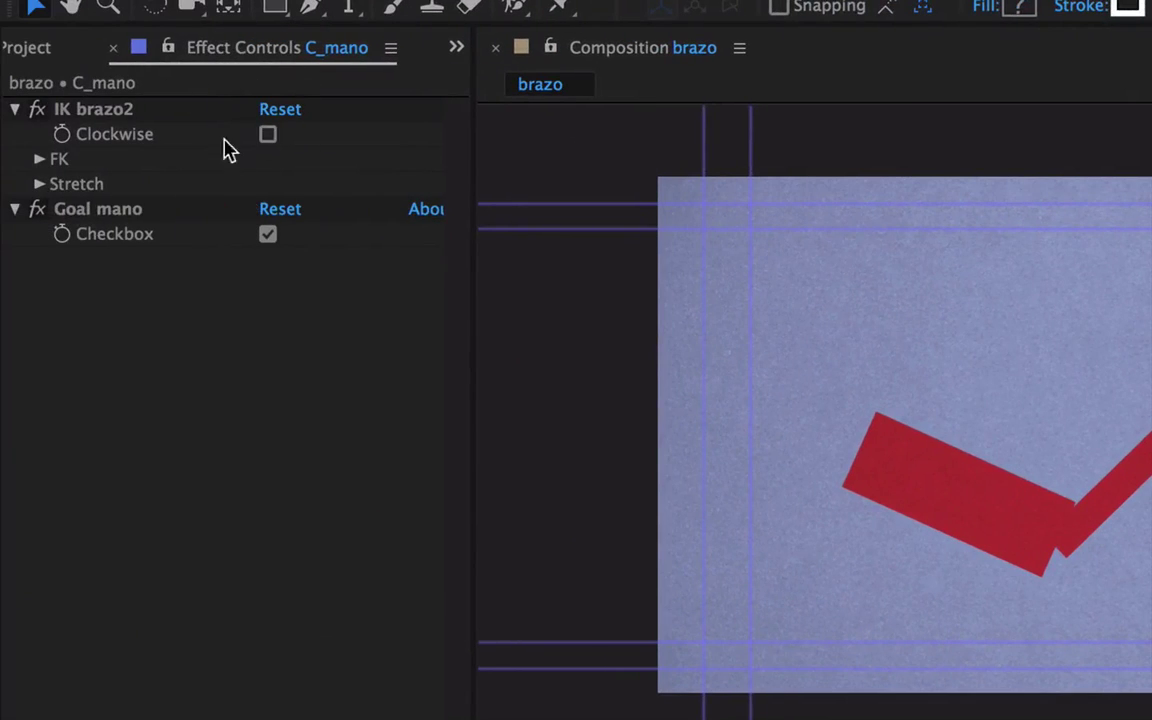
{"action": "left_click", "coordinate": [267, 137]}
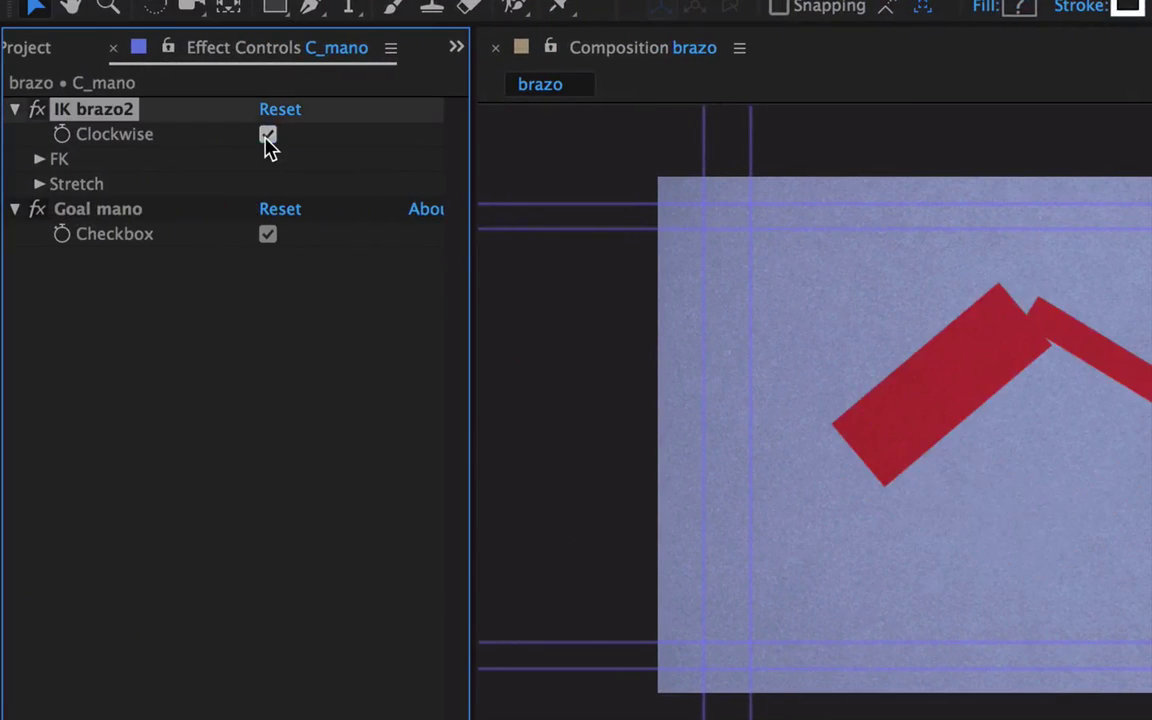
{"action": "left_click_drag", "start_coordinate": [912, 375], "coordinate": [877, 411]}
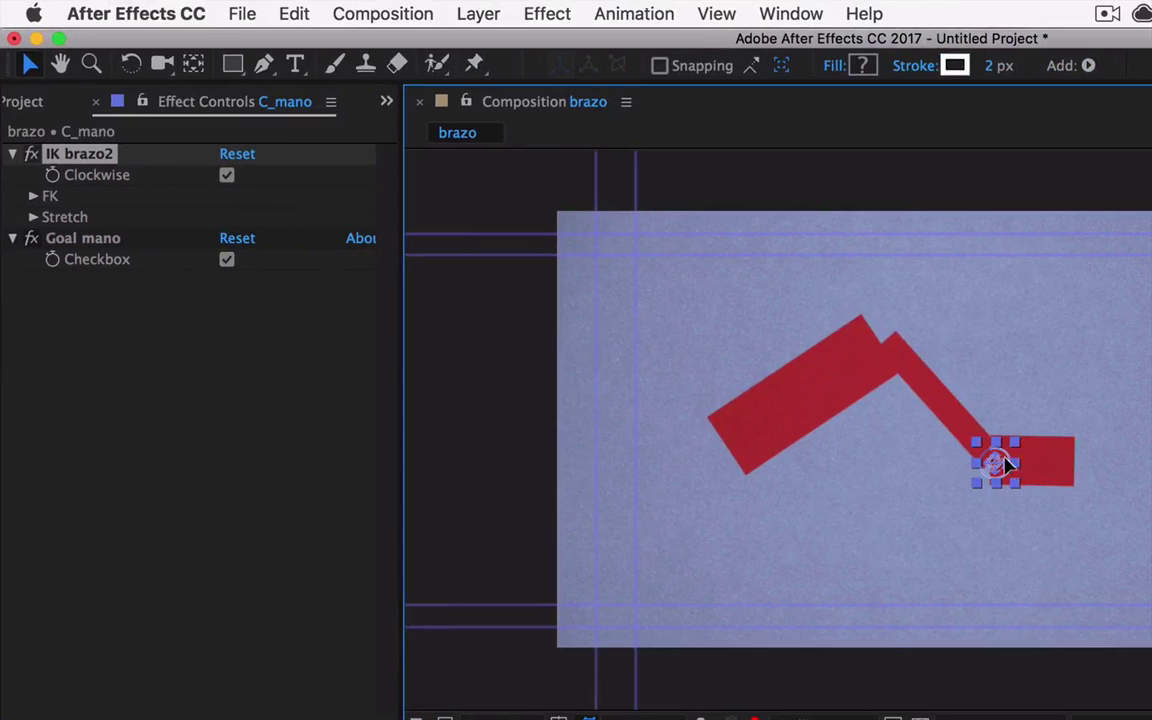
{"action": "mouse_move", "coordinate": [1008, 463]}
{"action": "left_mouse_down"}
{"action": "mouse_move", "coordinate": [998, 404]}
{"action": "mouse_move", "coordinate": [957, 545]}
{"action": "mouse_move", "coordinate": [985, 525]}
{"action": "mouse_move", "coordinate": [1008, 470]}
{"action": "mouse_move", "coordinate": [1045, 435]}
{"action": "left_mouse_up"}
Step: Turn Goal mano off to watch the hand follow the forearm, then turn it back on
{"action": "left_click", "coordinate": [226, 260]}
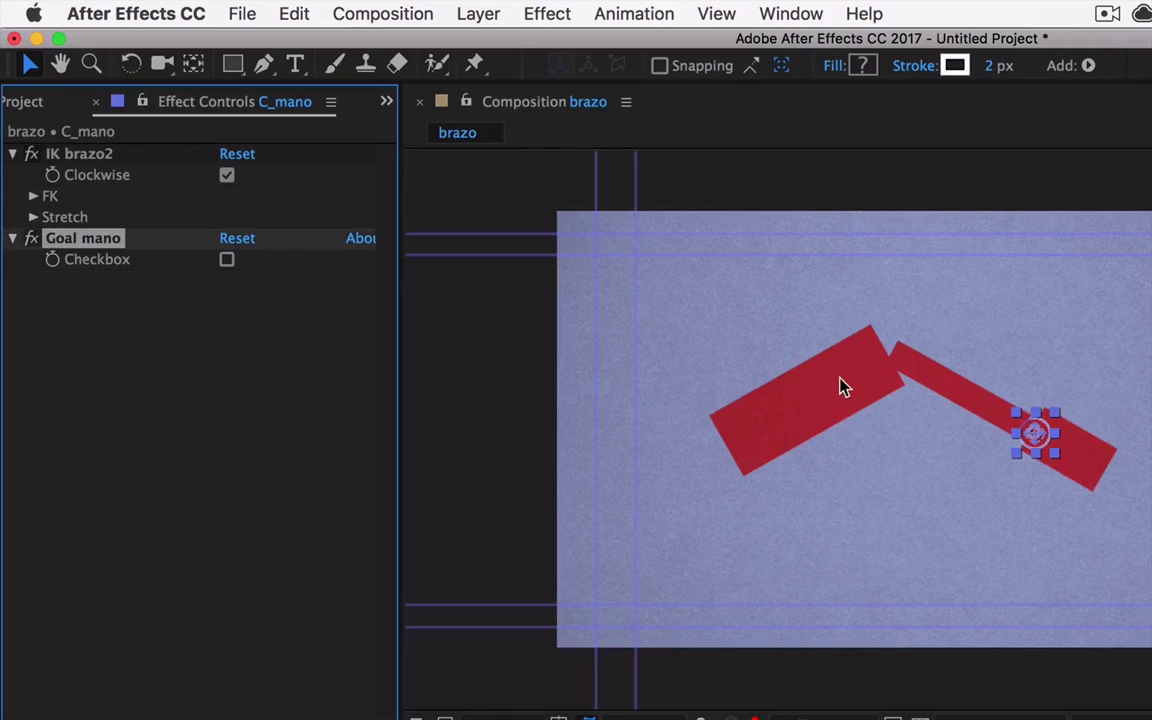
{"action": "mouse_move", "coordinate": [1041, 445]}
{"action": "left_mouse_down"}
{"action": "mouse_move", "coordinate": [1003, 514]}
{"action": "mouse_move", "coordinate": [1041, 429]}
{"action": "mouse_move", "coordinate": [998, 303]}
{"action": "mouse_move", "coordinate": [975, 403]}
{"action": "mouse_move", "coordinate": [849, 471]}
{"action": "mouse_move", "coordinate": [967, 342]}
{"action": "mouse_move", "coordinate": [1041, 424]}
{"action": "mouse_move", "coordinate": [980, 470]}
{"action": "mouse_move", "coordinate": [1016, 450]}
{"action": "mouse_move", "coordinate": [1018, 388]}
{"action": "left_mouse_up"}
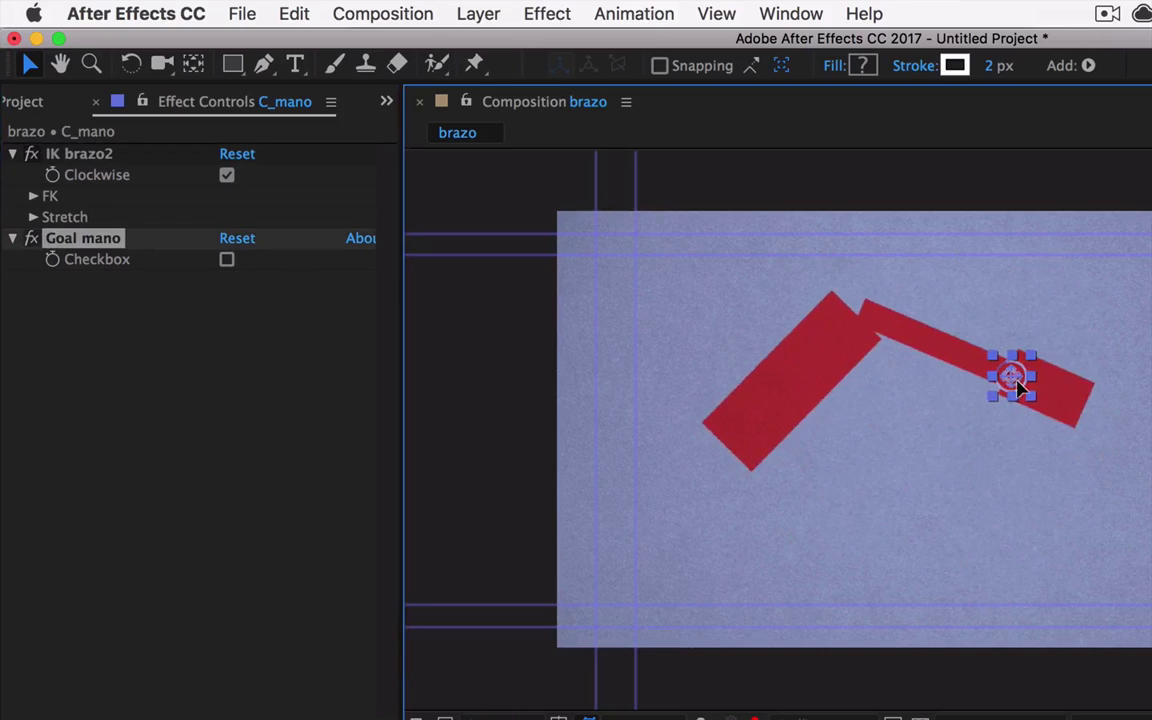
{"action": "left_click", "coordinate": [227, 261]}
Step: Reveal IK brazo2's Stretch settings, test the arm with Auto-Stretch off, then re-enable Auto-Stretch
{"action": "left_click", "coordinate": [54, 229]}
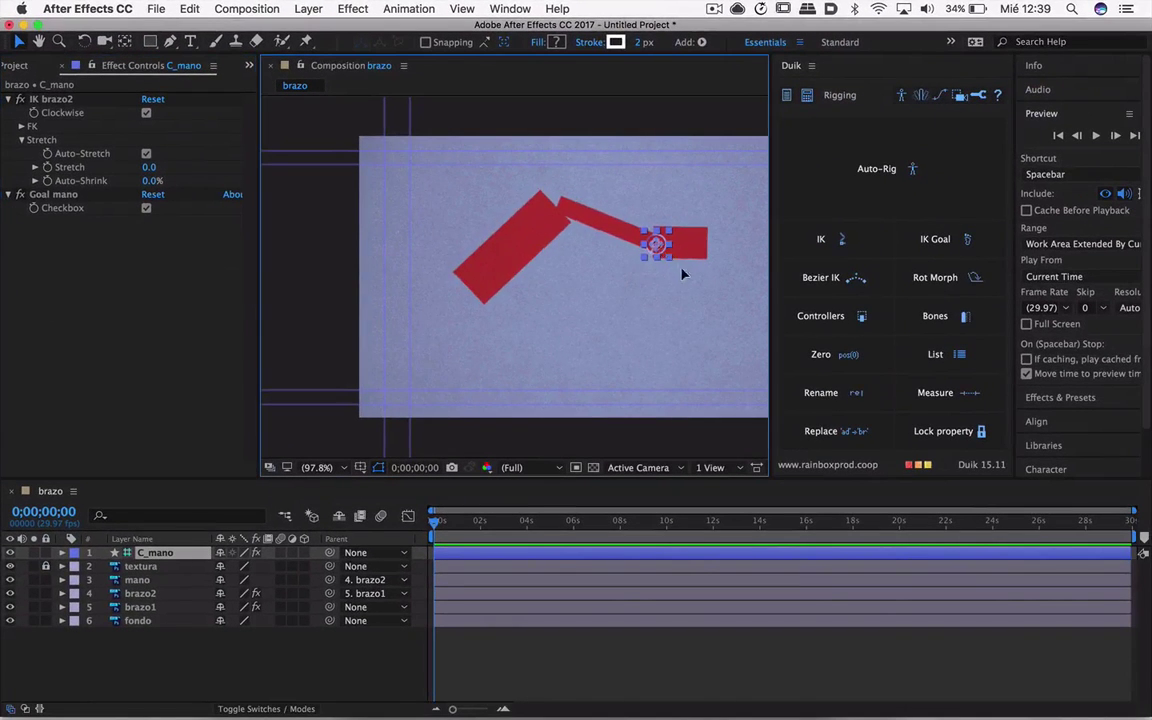
{"action": "mouse_move", "coordinate": [657, 250]}
{"action": "left_mouse_down"}
{"action": "mouse_move", "coordinate": [648, 315]}
{"action": "mouse_move", "coordinate": [735, 330]}
{"action": "mouse_move", "coordinate": [664, 313]}
{"action": "left_mouse_up"}
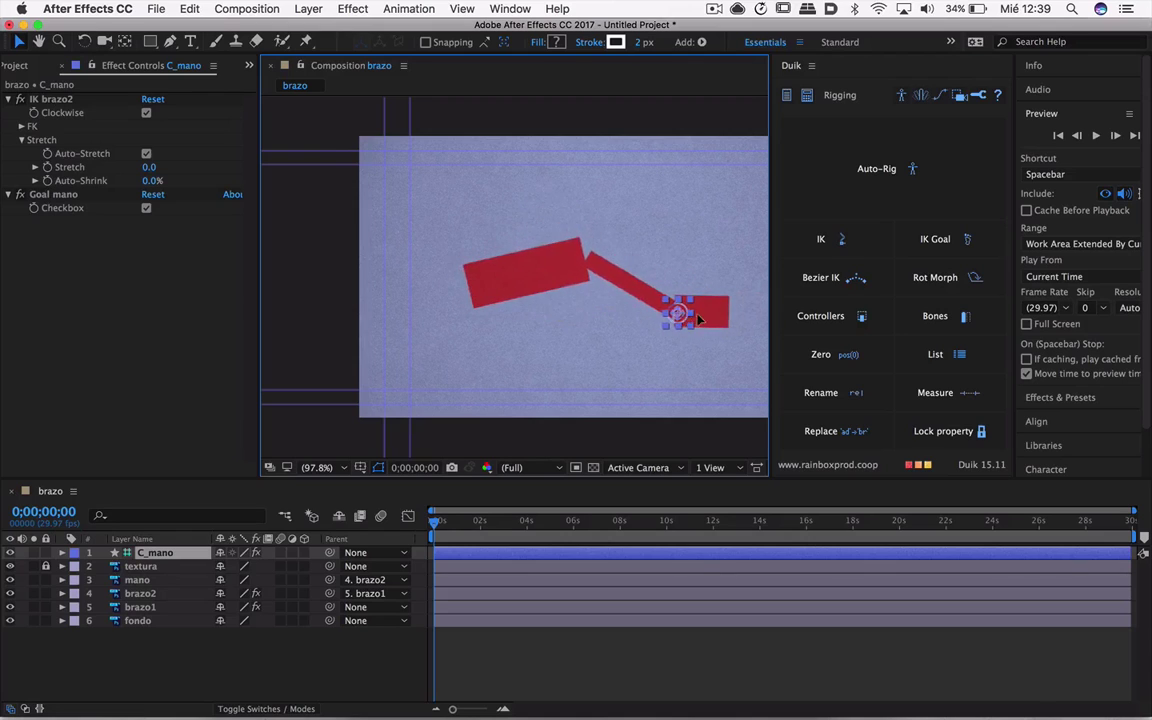
{"action": "mouse_move", "coordinate": [664, 313]}
{"action": "left_mouse_down"}
{"action": "mouse_move", "coordinate": [704, 314]}
{"action": "mouse_move", "coordinate": [648, 312]}
{"action": "mouse_move", "coordinate": [719, 321]}
{"action": "left_mouse_up"}
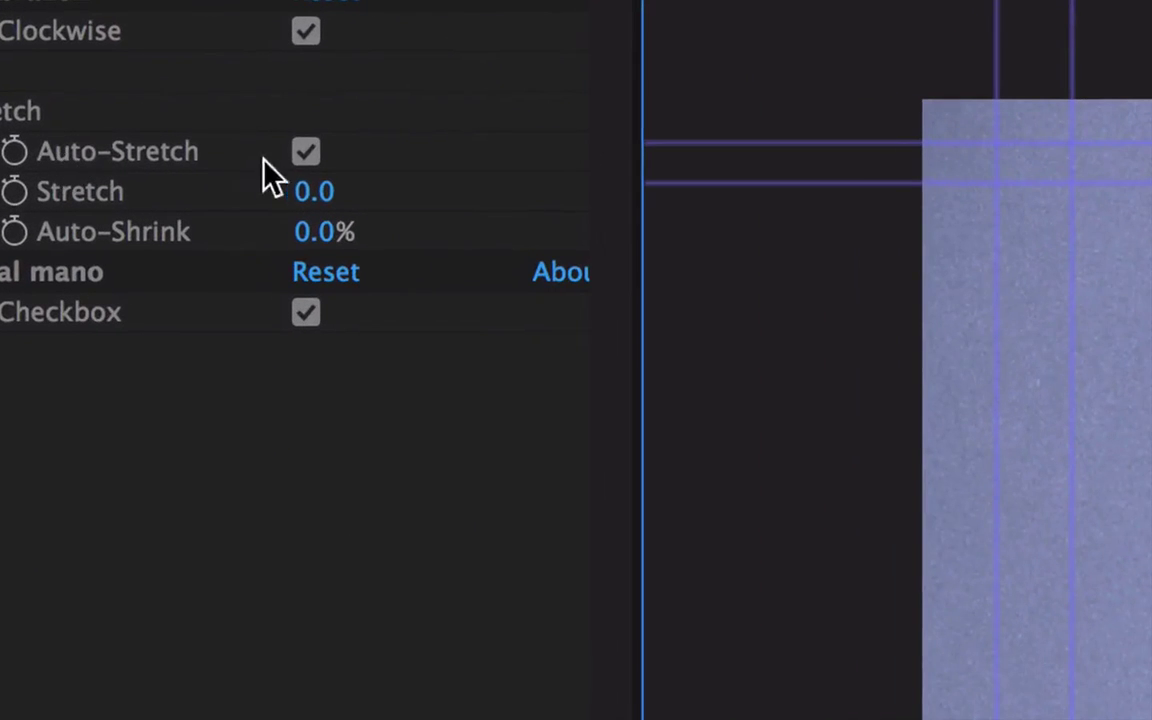
{"action": "left_click", "coordinate": [305, 151]}
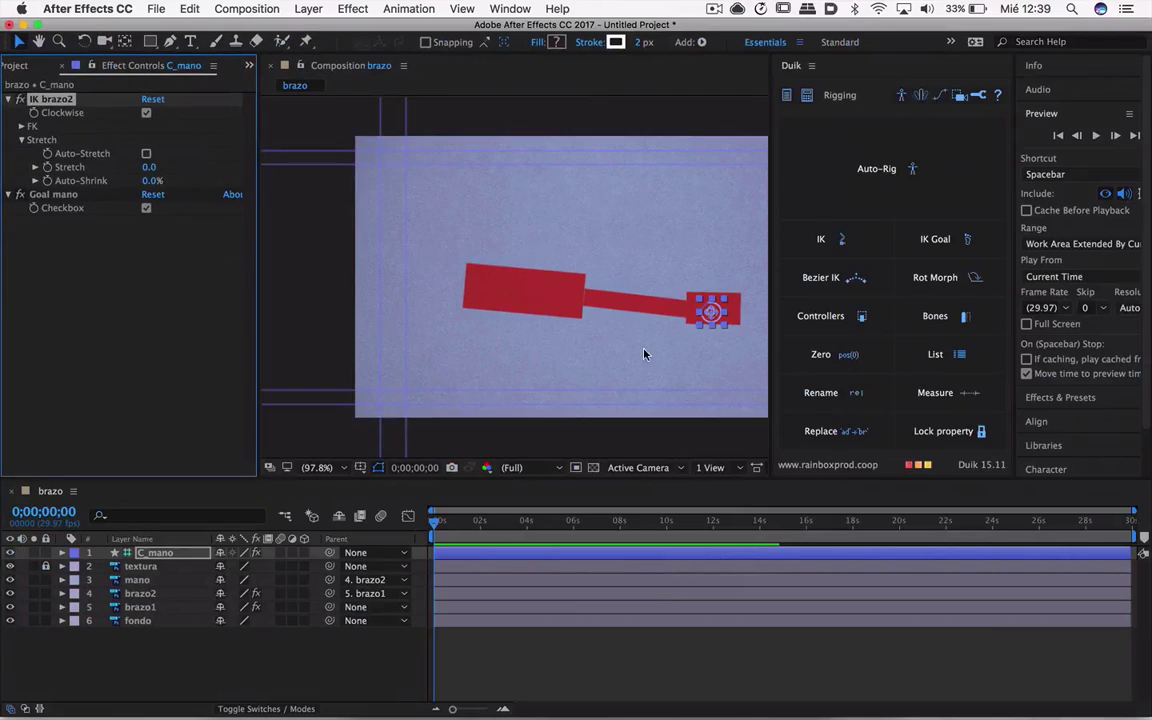
{"action": "mouse_move", "coordinate": [716, 311]}
{"action": "left_mouse_down"}
{"action": "mouse_move", "coordinate": [797, 320]}
{"action": "mouse_move", "coordinate": [580, 300]}
{"action": "left_mouse_up"}
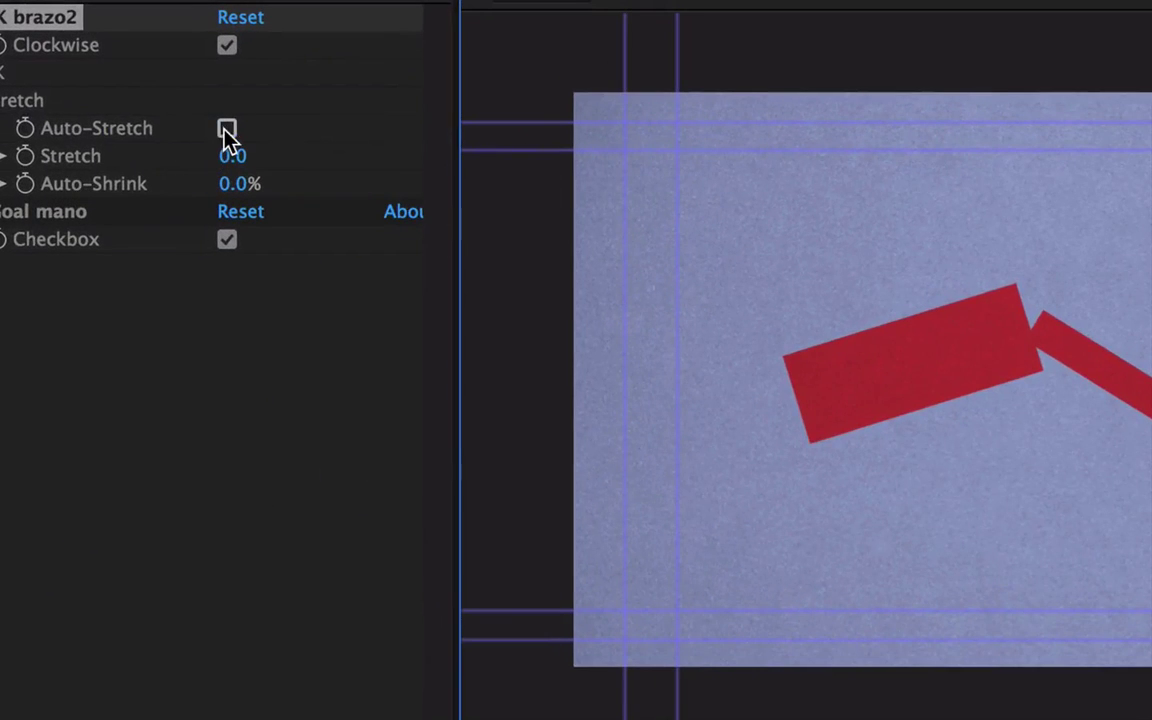
{"action": "left_click", "coordinate": [227, 128]}
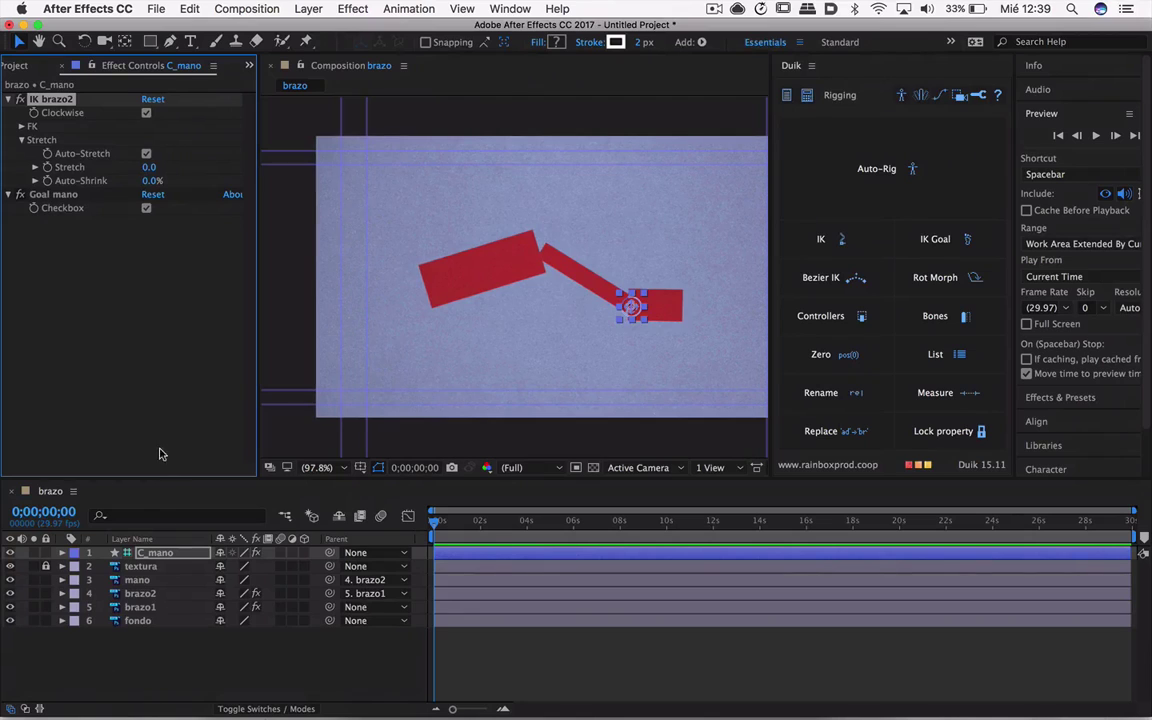
{"action": "key", "text": "ctrl+Down"}
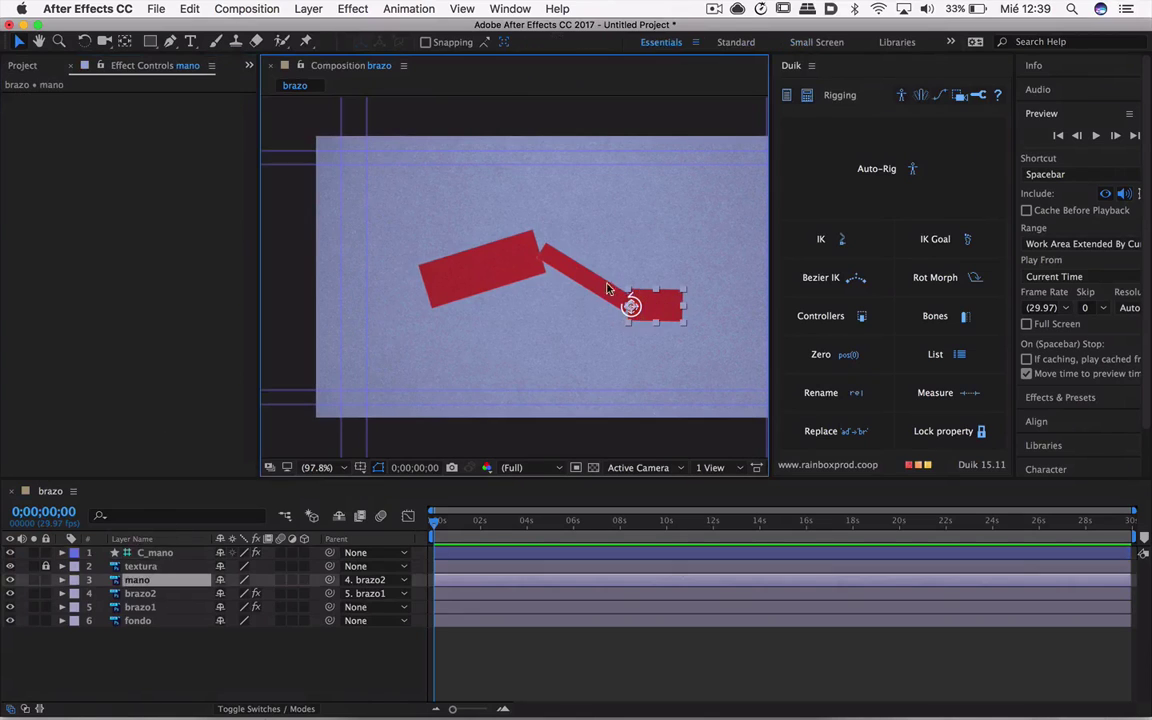
{"action": "key", "text": "ctrl+Down"}
{"action": "left_click", "coordinate": [479, 266]}
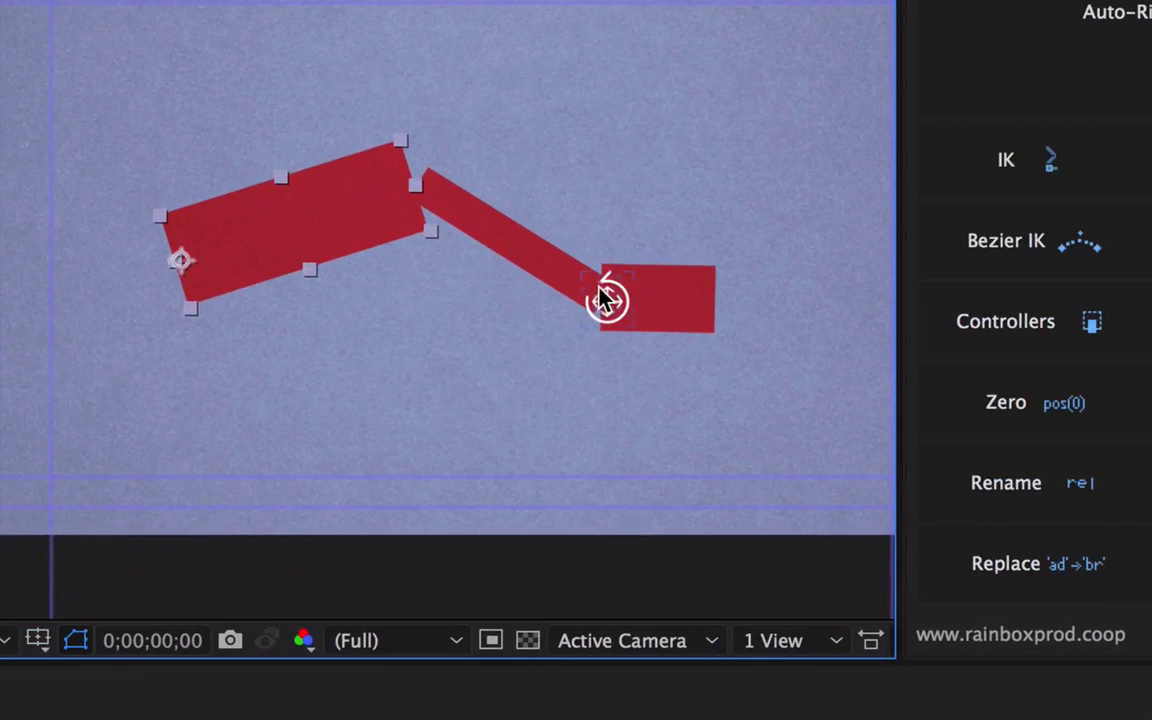
{"action": "left_click_drag", "start_coordinate": [605, 298], "coordinate": [670, 342]}
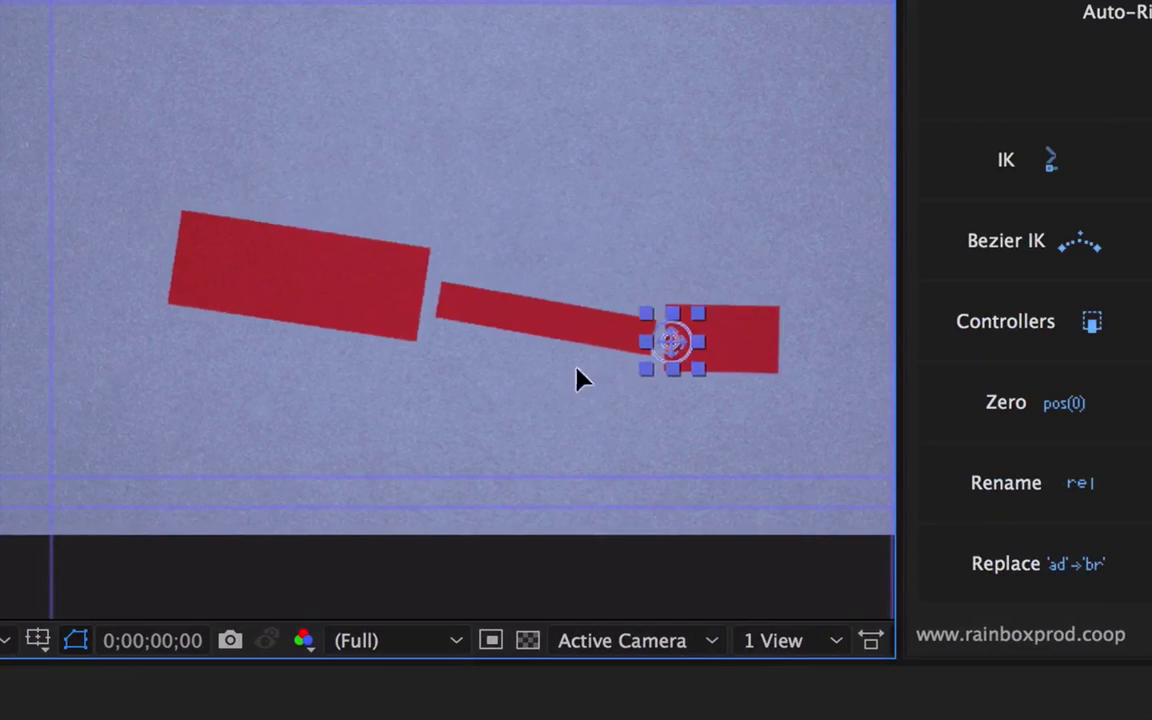
{"action": "left_click_drag", "start_coordinate": [580, 380], "coordinate": [591, 316]}
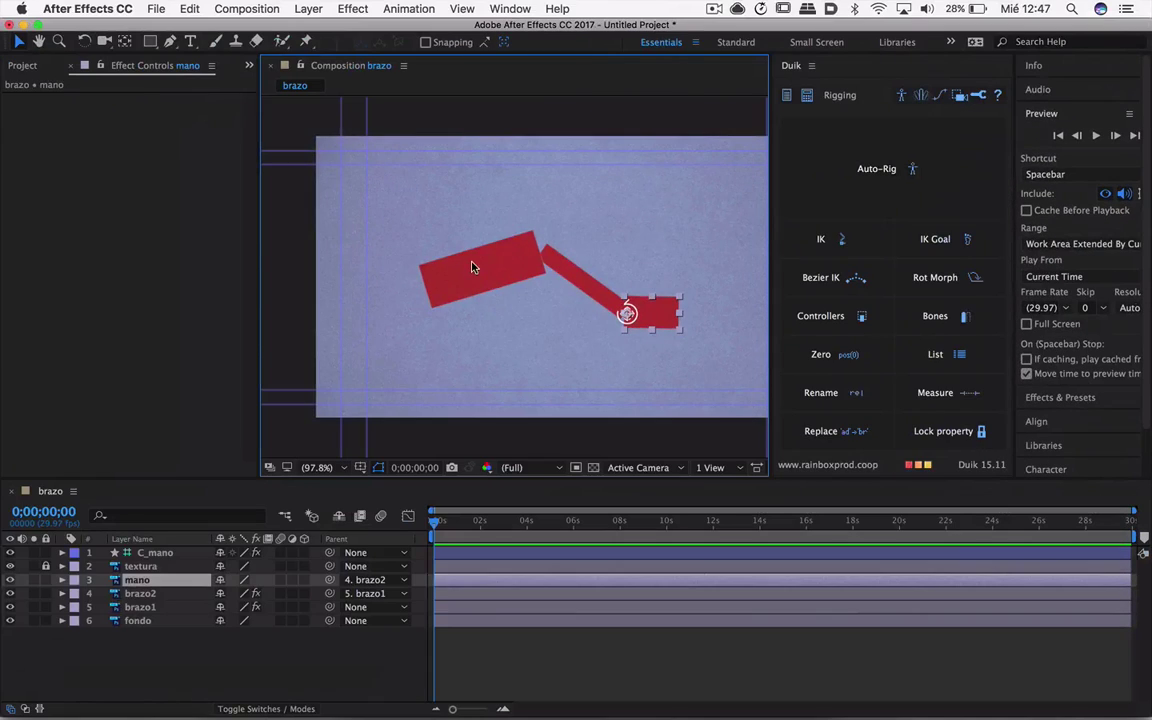
{"action": "left_click", "coordinate": [590, 288]}
{"action": "left_click", "coordinate": [658, 321]}
{"action": "key", "text": "super+Tab"}
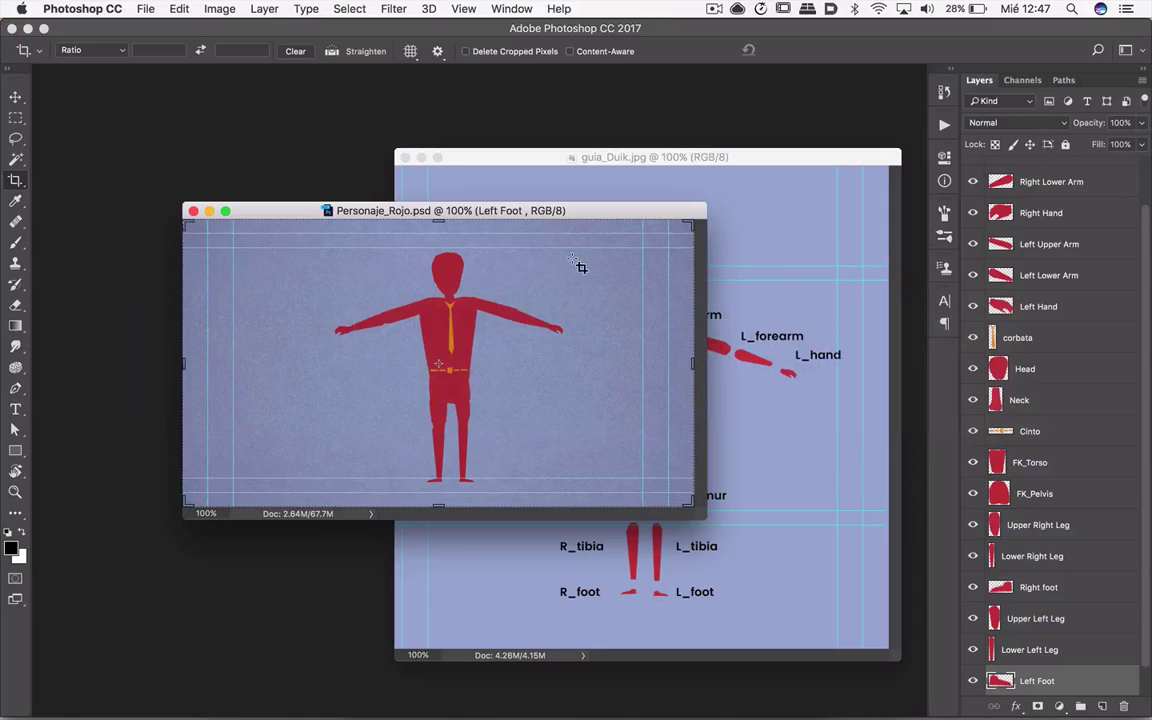
{"action": "key", "text": "f"}
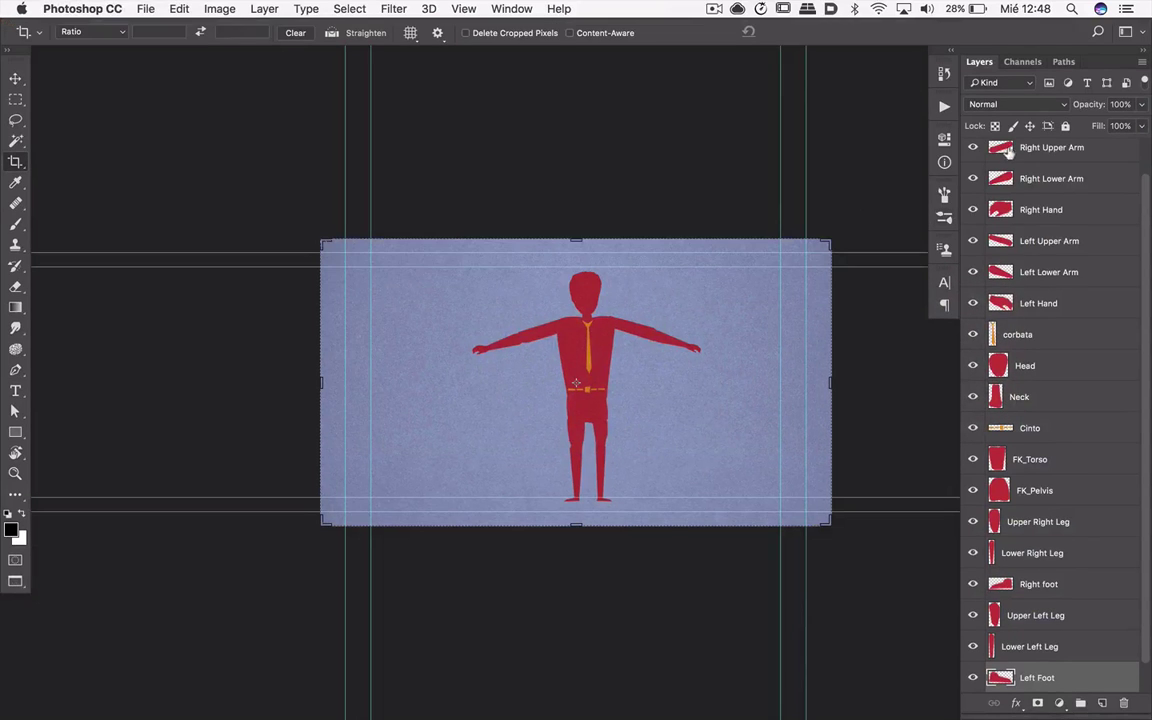
{"action": "left_click", "coordinate": [975, 148]}
{"action": "left_click", "coordinate": [974, 148]}
{"action": "left_click", "coordinate": [973, 180]}
{"action": "left_click", "coordinate": [972, 180]}
{"action": "scroll", "coordinate": [1085, 190], "scroll_direction": "down", "scroll_amount": 1}
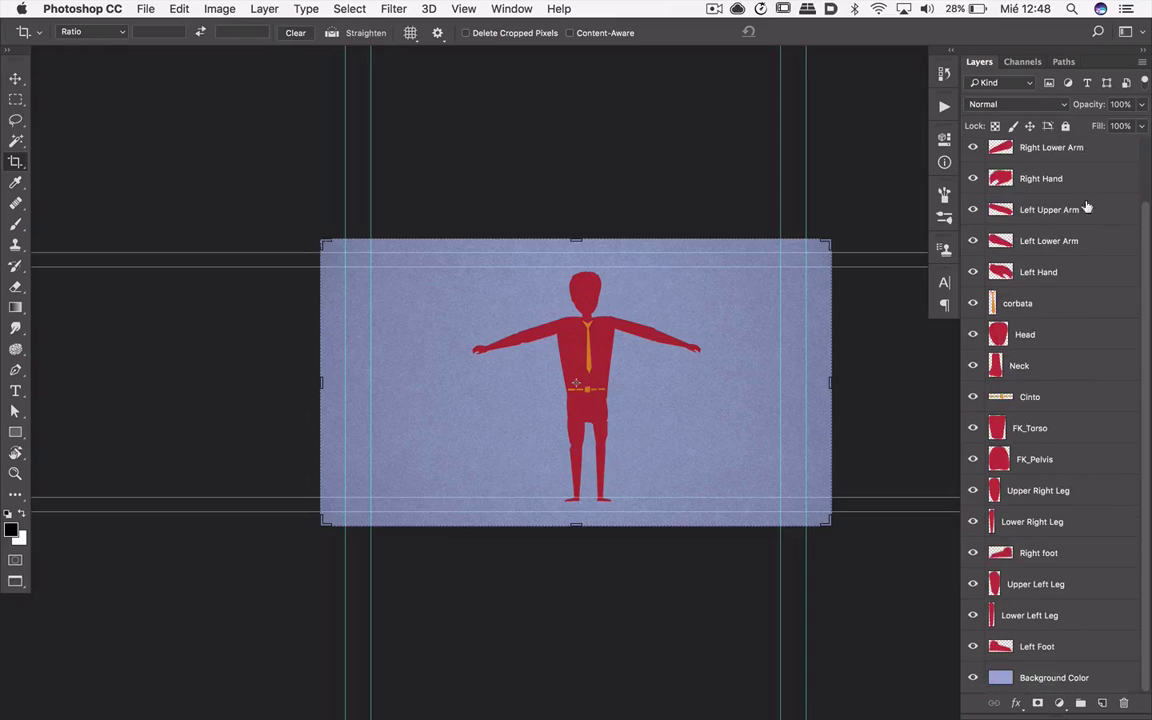
{"action": "left_click", "coordinate": [1077, 655], "text": "shift"}
{"action": "key", "text": "6"}
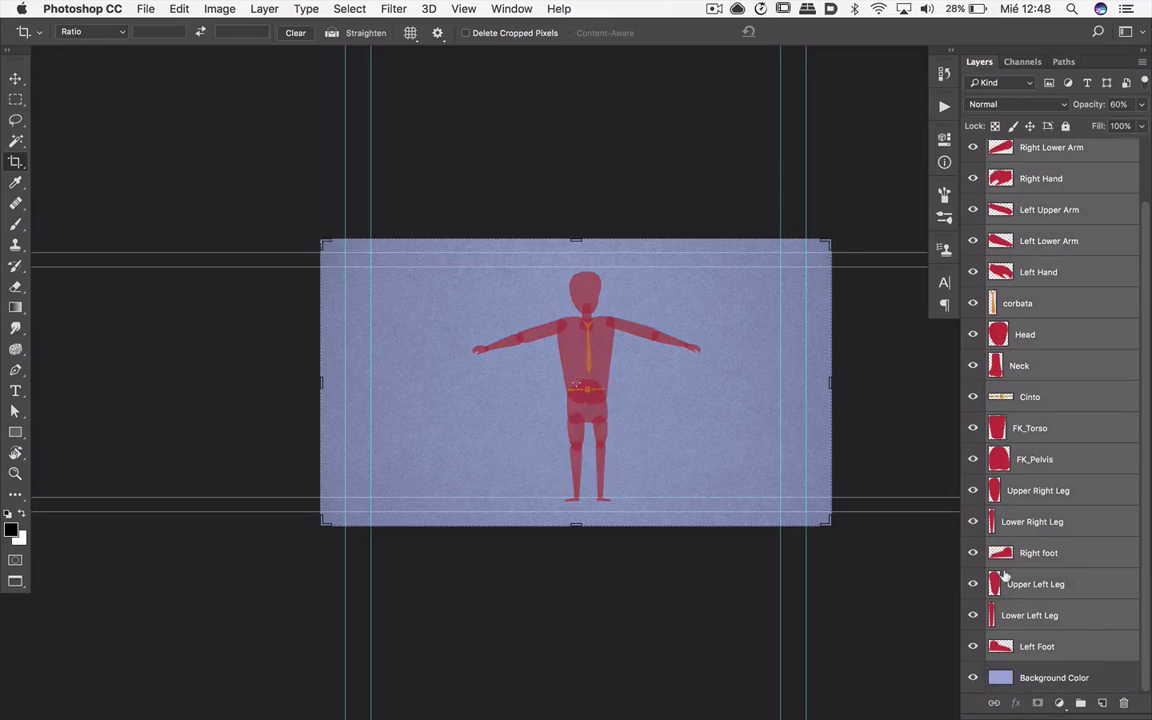
{"action": "left_click_drag", "start_coordinate": [643, 318], "coordinate": [738, 278]}
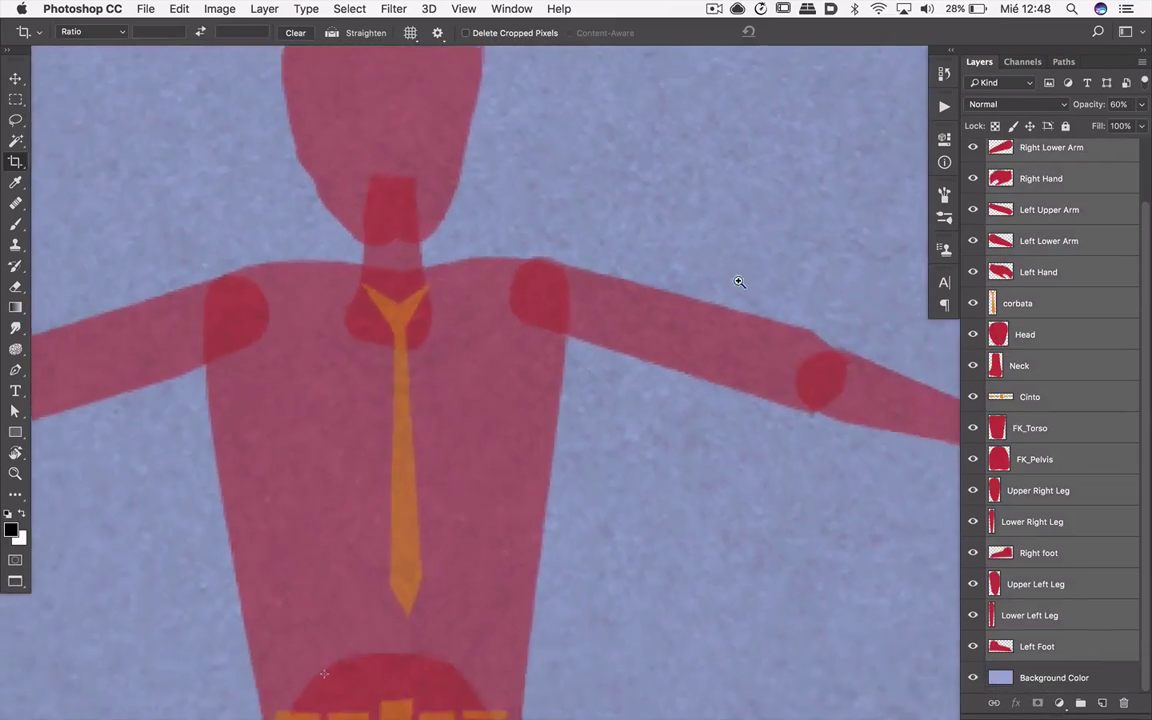
{"action": "left_click_drag", "start_coordinate": [408, 248], "coordinate": [456, 334]}
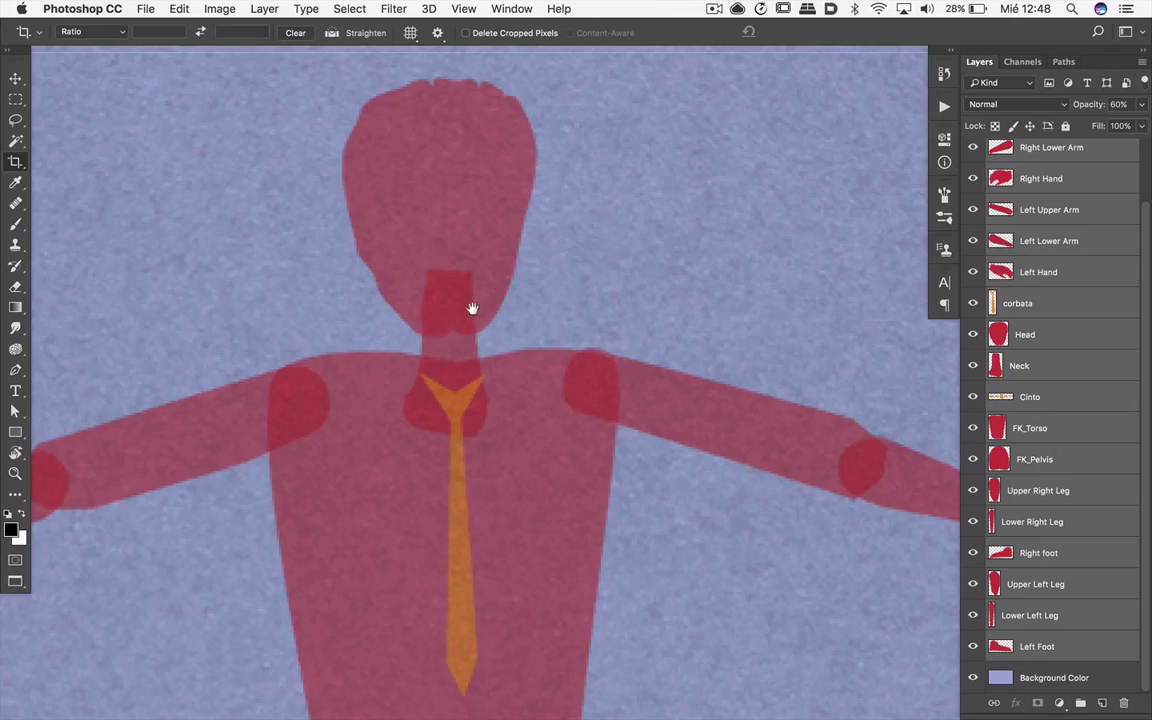
{"action": "left_click_drag", "start_coordinate": [471, 309], "coordinate": [707, 204]}
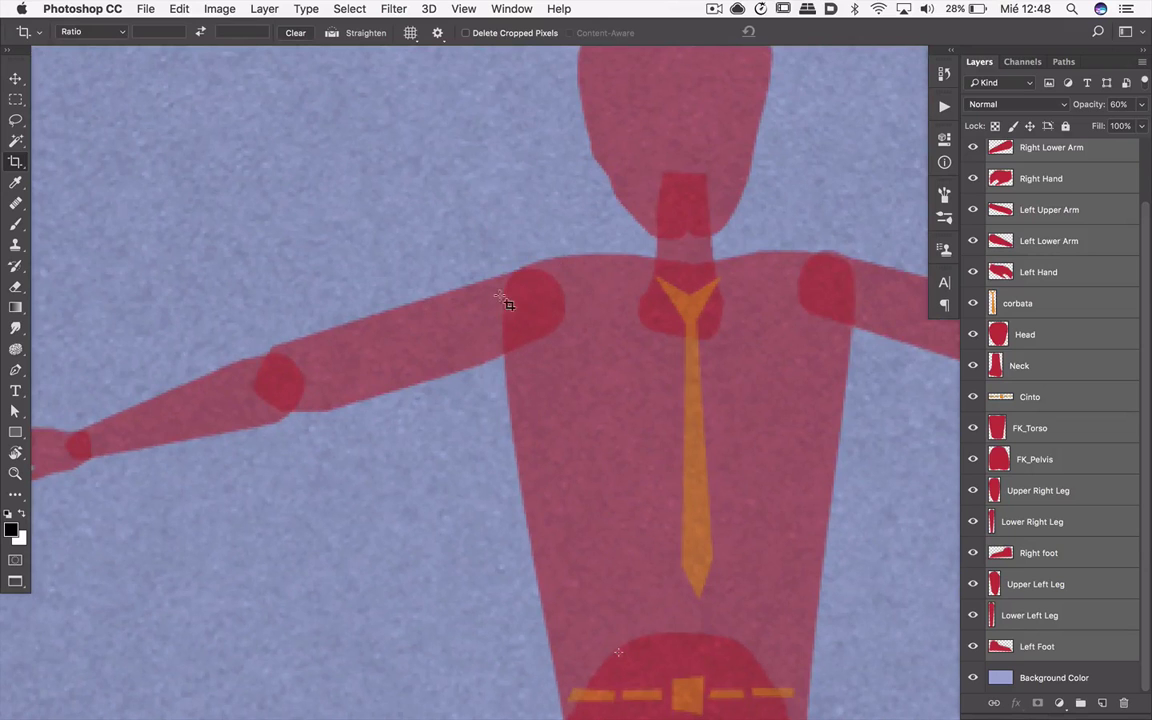
{"action": "left_click_drag", "start_coordinate": [465, 363], "coordinate": [691, 281]}
{"action": "scroll", "coordinate": [571, 278], "scroll_direction": "up", "scroll_amount": 3}
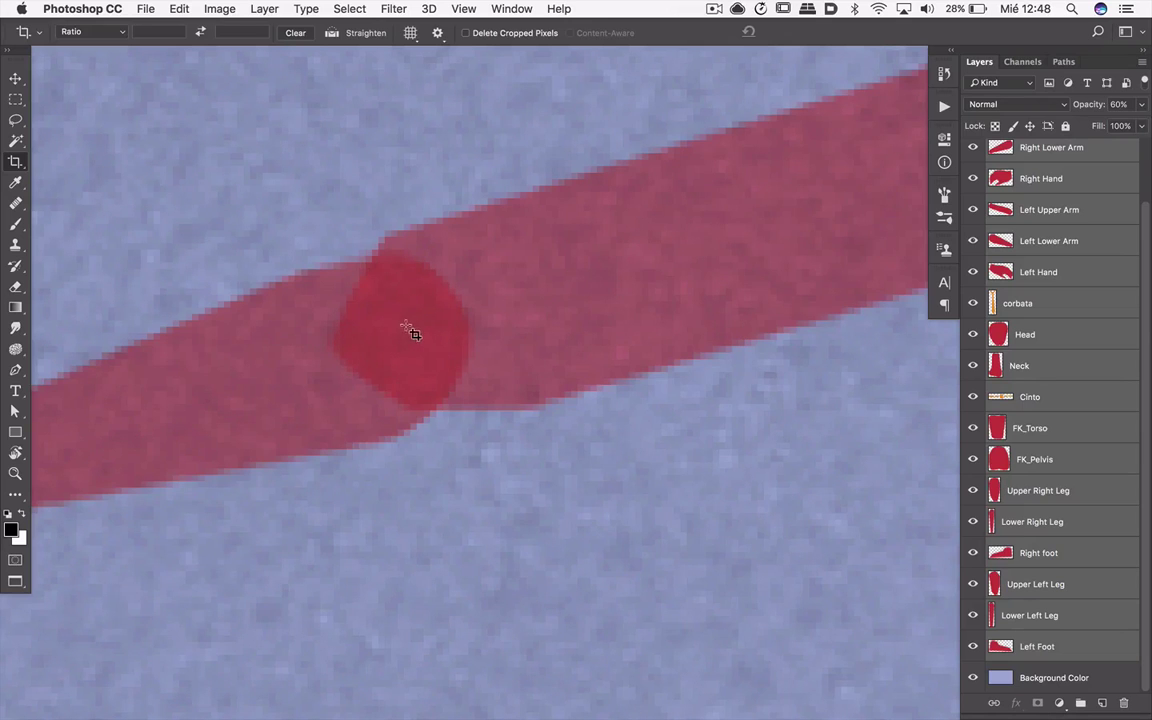
{"action": "scroll", "coordinate": [410, 323], "scroll_direction": "down", "scroll_amount": 5}
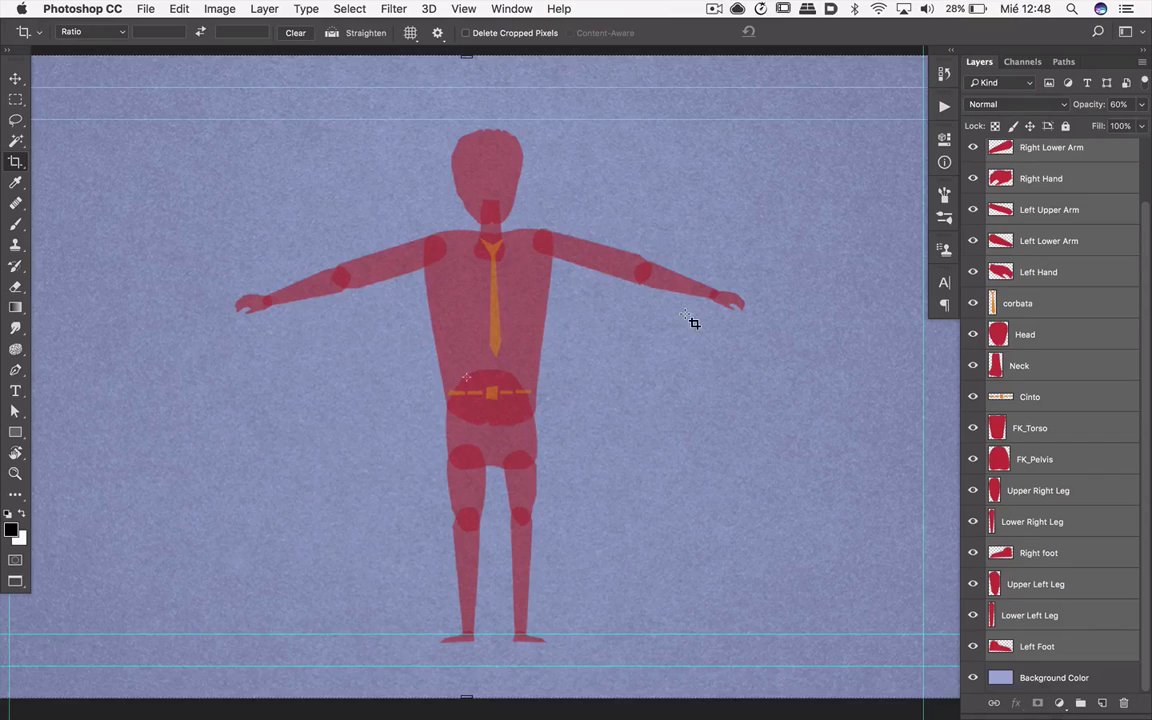
{"action": "key", "text": "0"}
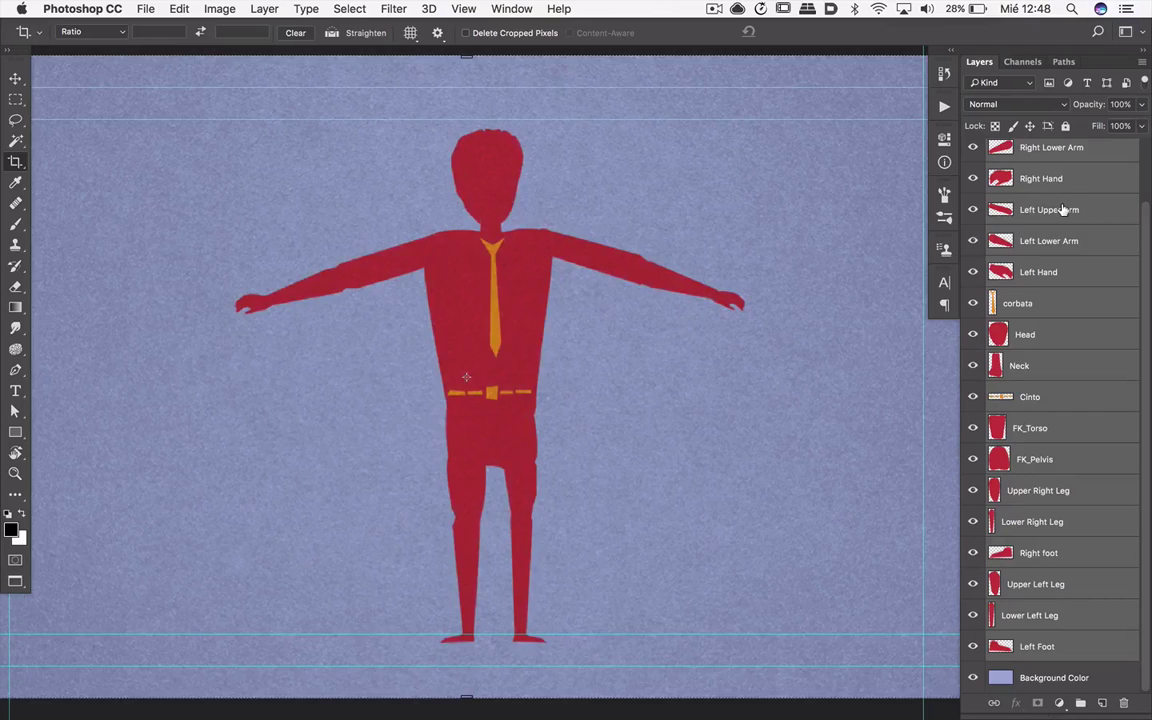
{"action": "scroll", "coordinate": [1063, 209], "scroll_direction": "up", "scroll_amount": 3}
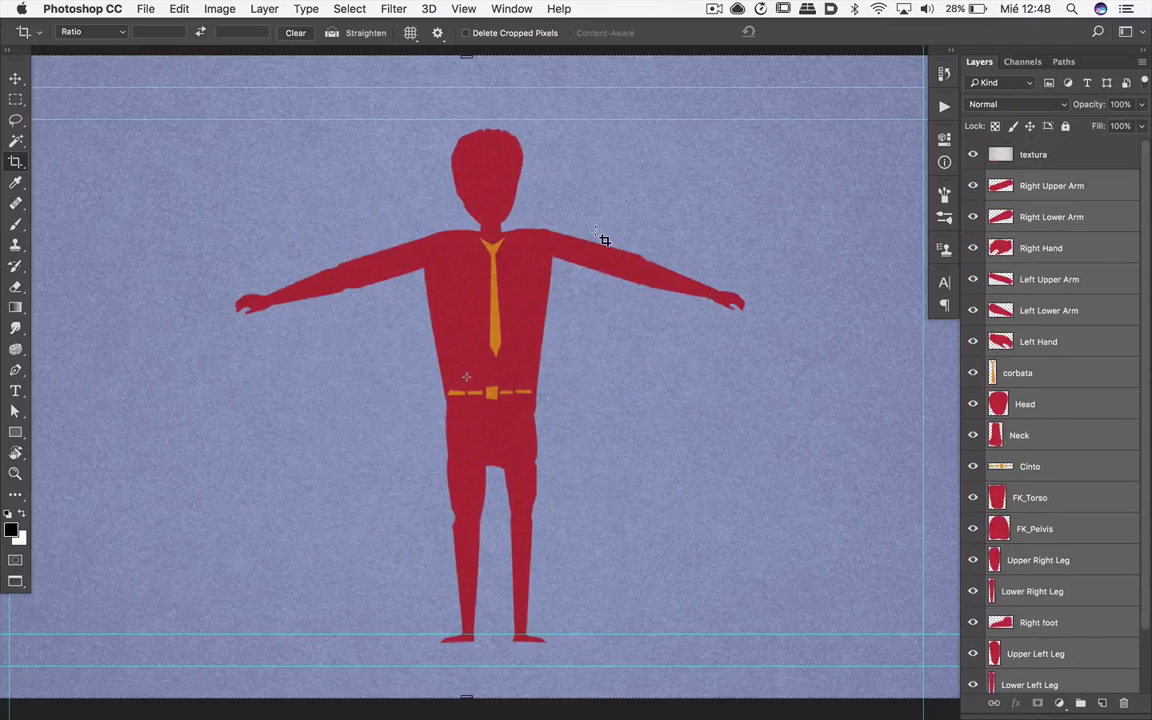
{"action": "key", "text": "f"}
{"action": "key", "text": "f"}
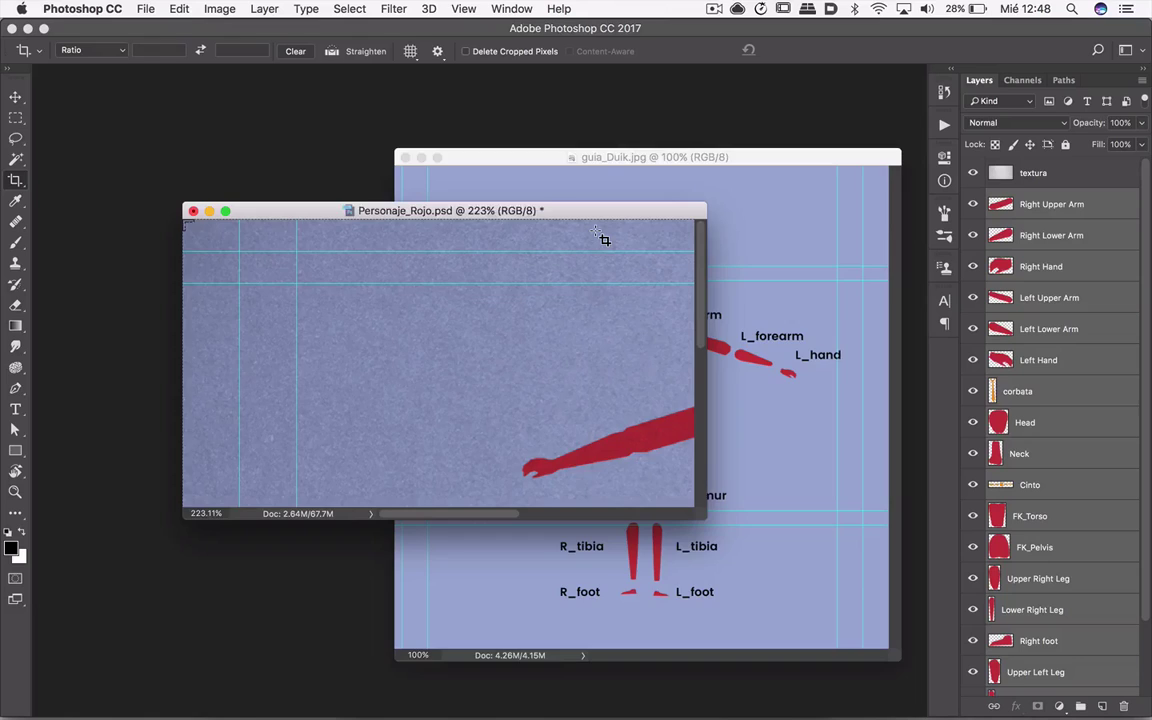
{"action": "key", "text": "super+1"}
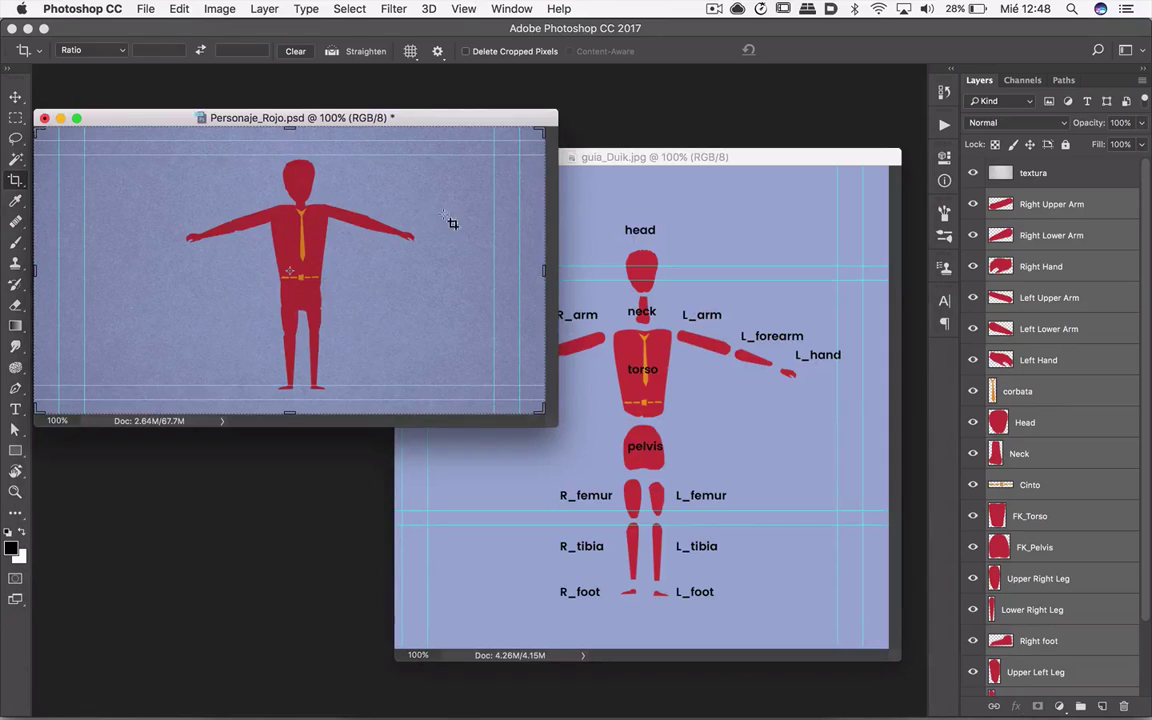
Step: Show guia_Duik.jpg full screen and zoom in to read the torso and femur labels
{"action": "left_click", "coordinate": [664, 300]}
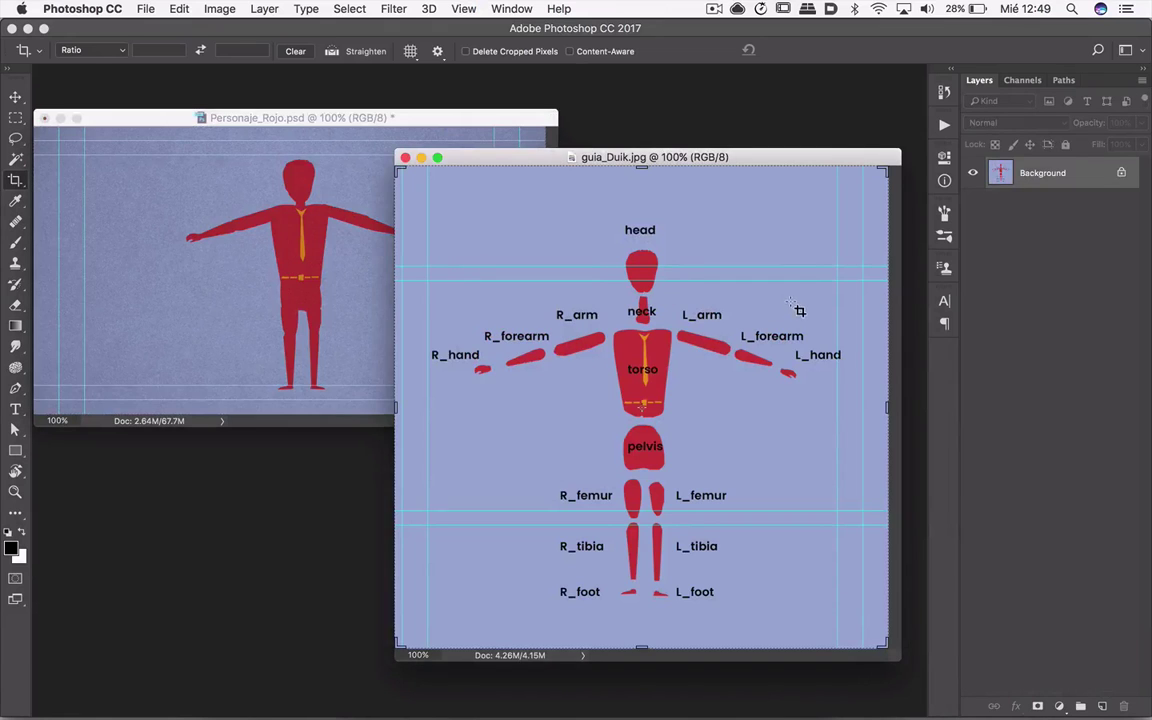
{"action": "key", "text": "f"}
{"action": "key", "text": "super+plus"}
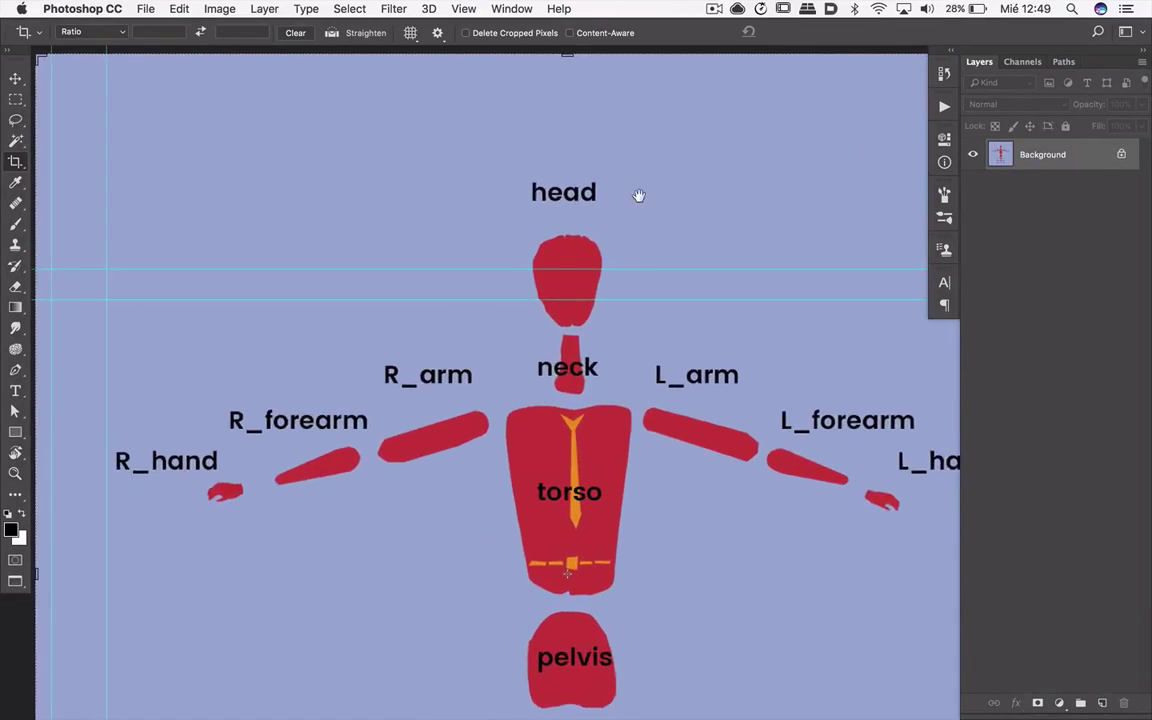
{"action": "left_click_drag", "start_coordinate": [575, 250], "coordinate": [563, 235]}
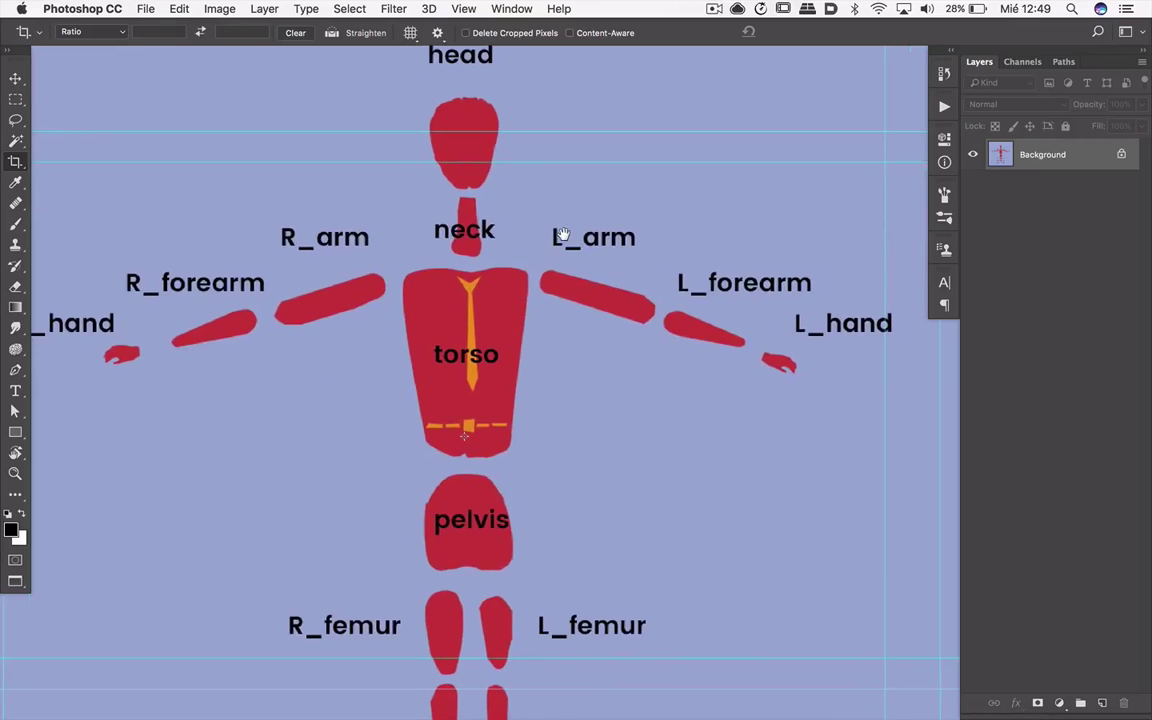
{"action": "left_click_drag", "start_coordinate": [490, 88], "coordinate": [482, 106]}
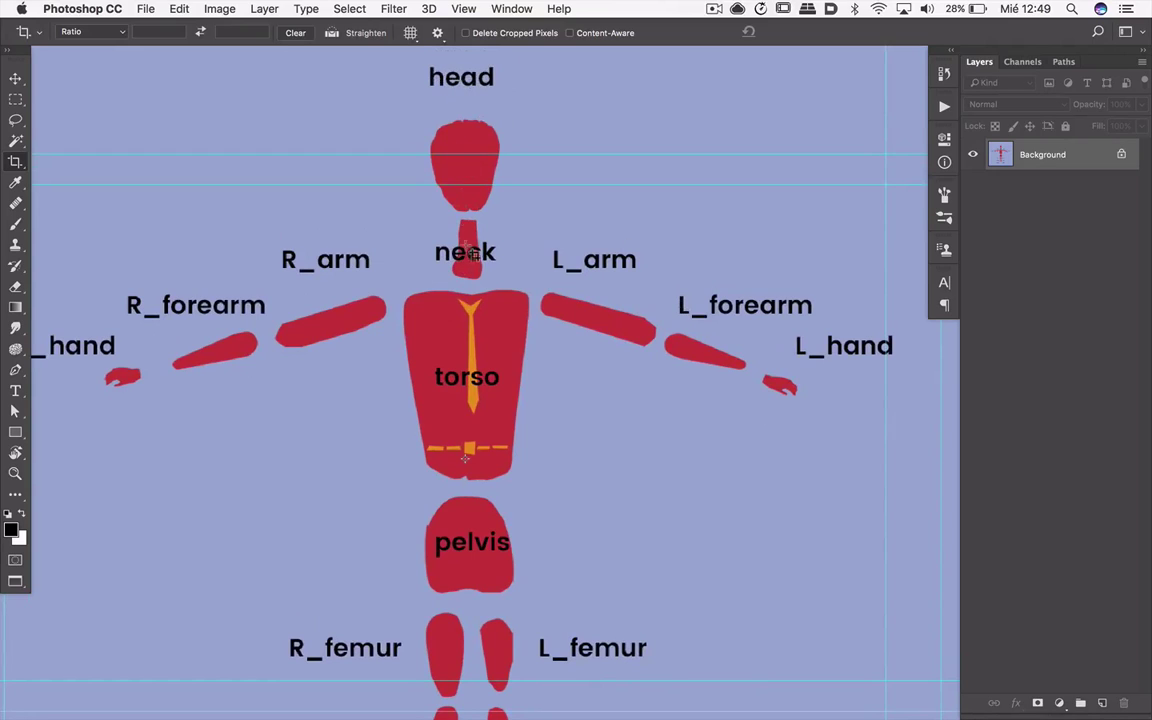
{"action": "scroll", "coordinate": [460, 550], "scroll_direction": "down", "scroll_amount": 2}
{"action": "scroll", "coordinate": [460, 550], "scroll_direction": "right", "scroll_amount": 5}
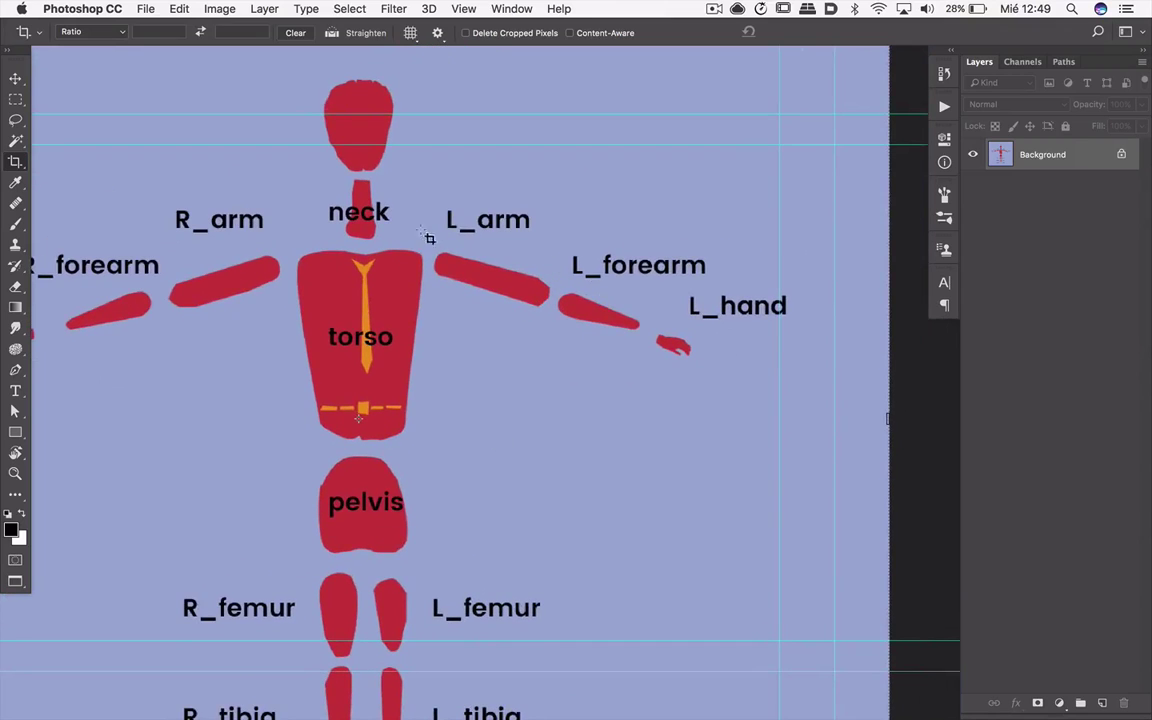
{"action": "scroll", "coordinate": [517, 290], "scroll_direction": "left", "scroll_amount": 3}
{"action": "scroll", "coordinate": [468, 308], "scroll_direction": "right", "scroll_amount": 3}
{"action": "scroll", "coordinate": [449, 311], "scroll_direction": "up", "scroll_amount": 1}
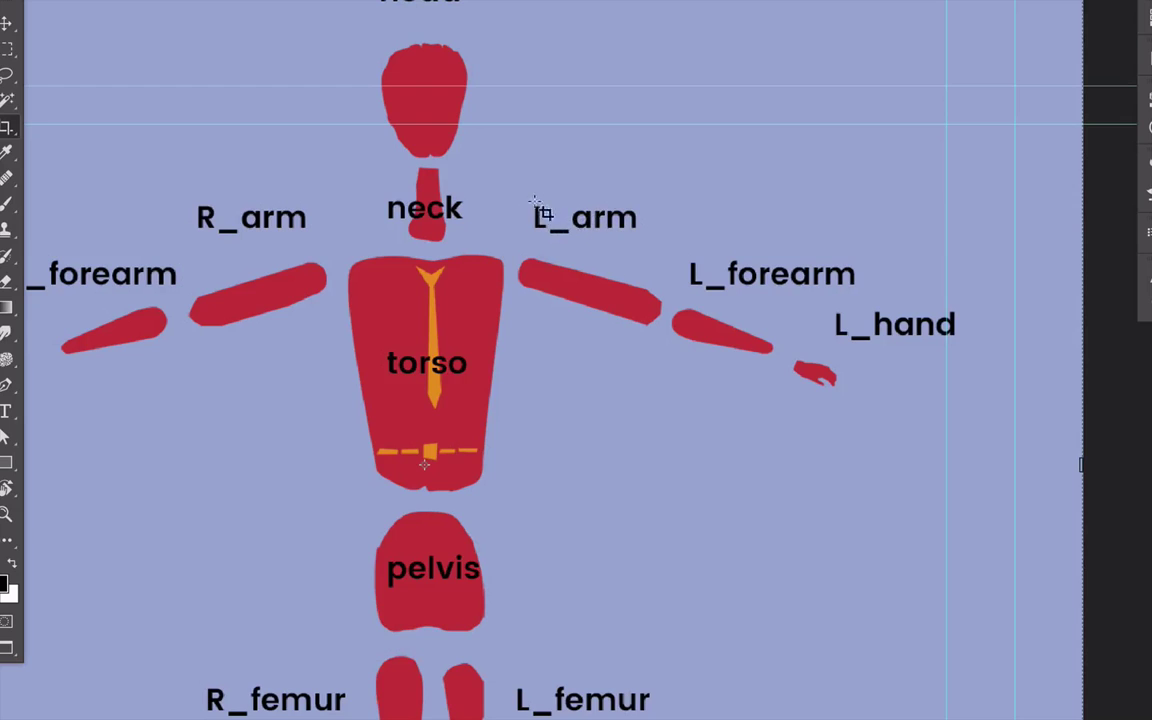
{"action": "scroll", "coordinate": [537, 470], "scroll_direction": "down", "scroll_amount": 5}
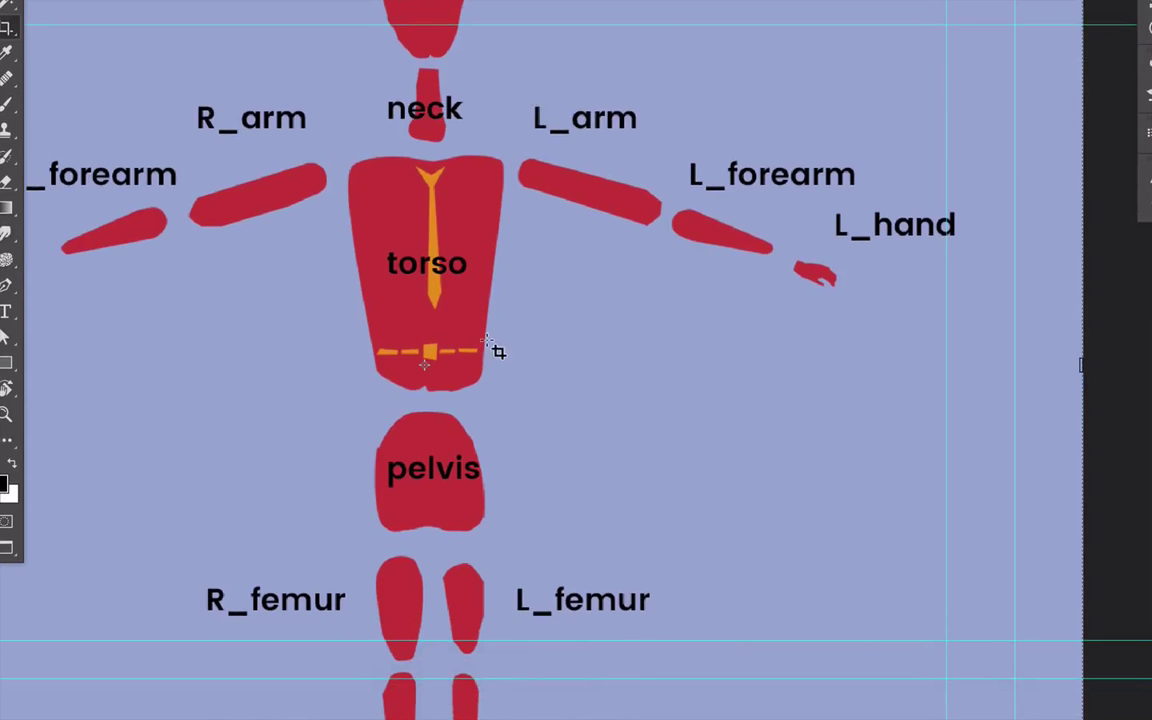
Step: Zoom out to see the whole guide figure and switch back to After Effects
{"action": "key", "text": "z"}
{"action": "left_click", "coordinate": [597, 279], "text": "alt"}
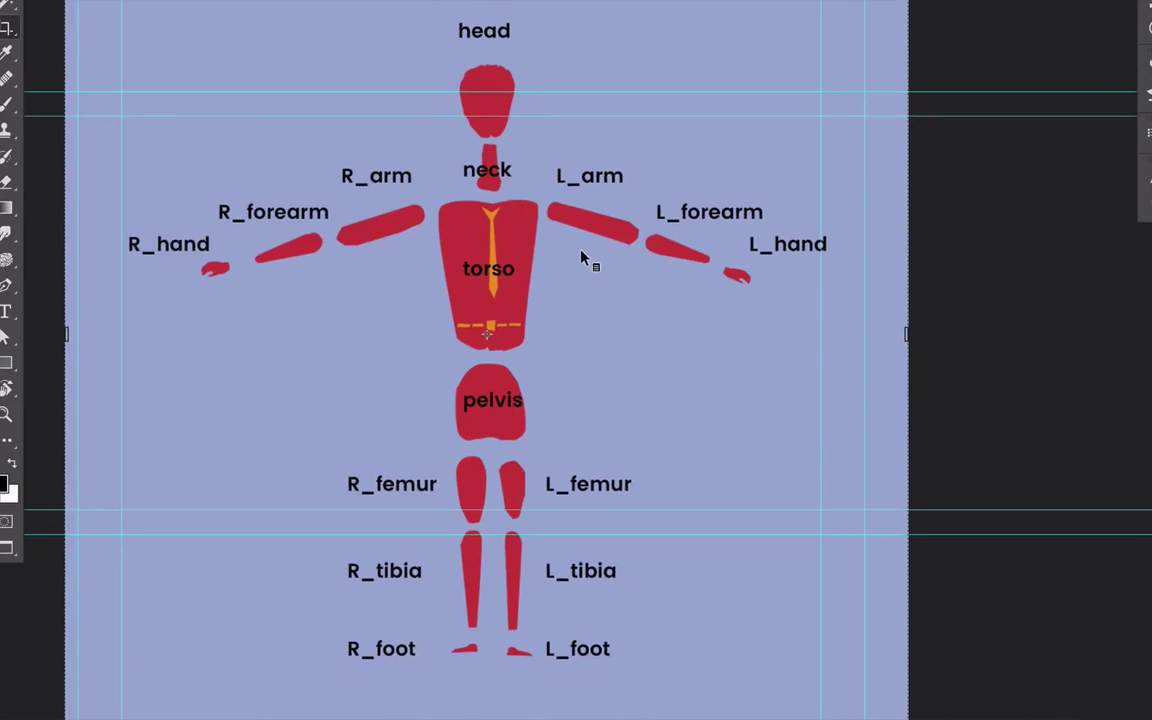
{"action": "key", "text": "super+Tab"}
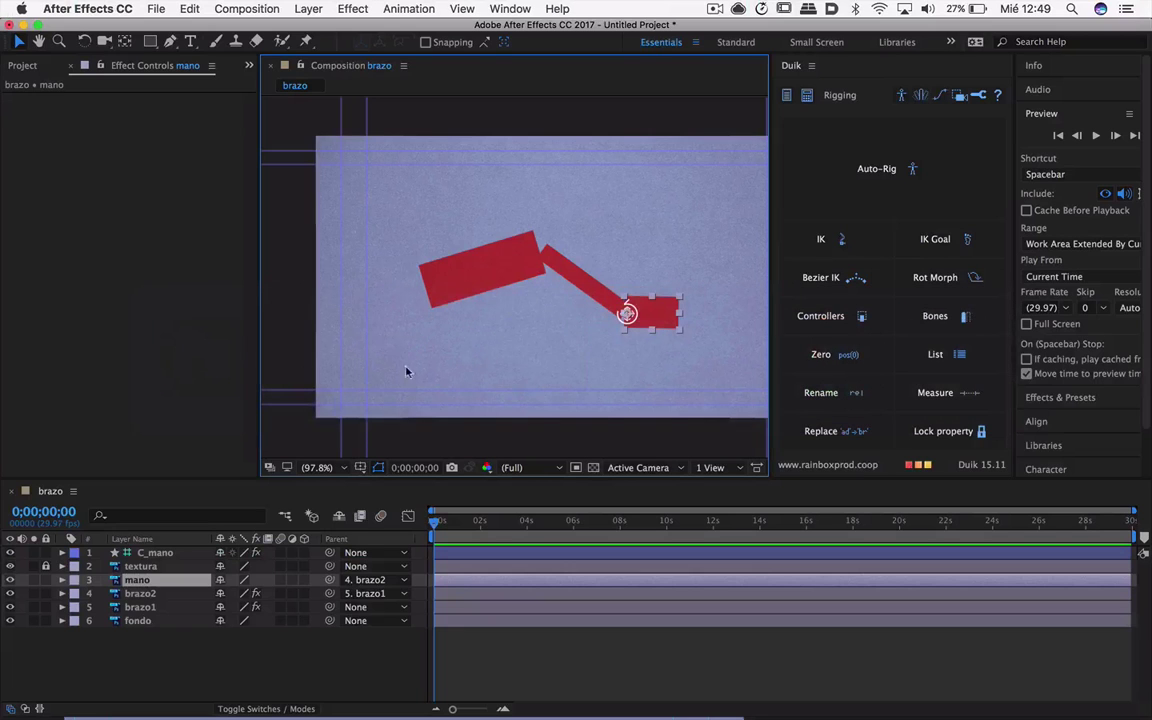
Step: Import Personaje_Rojo.psd into the project as a Composition – Retain Layer Sizes
{"action": "left_click", "coordinate": [24, 64]}
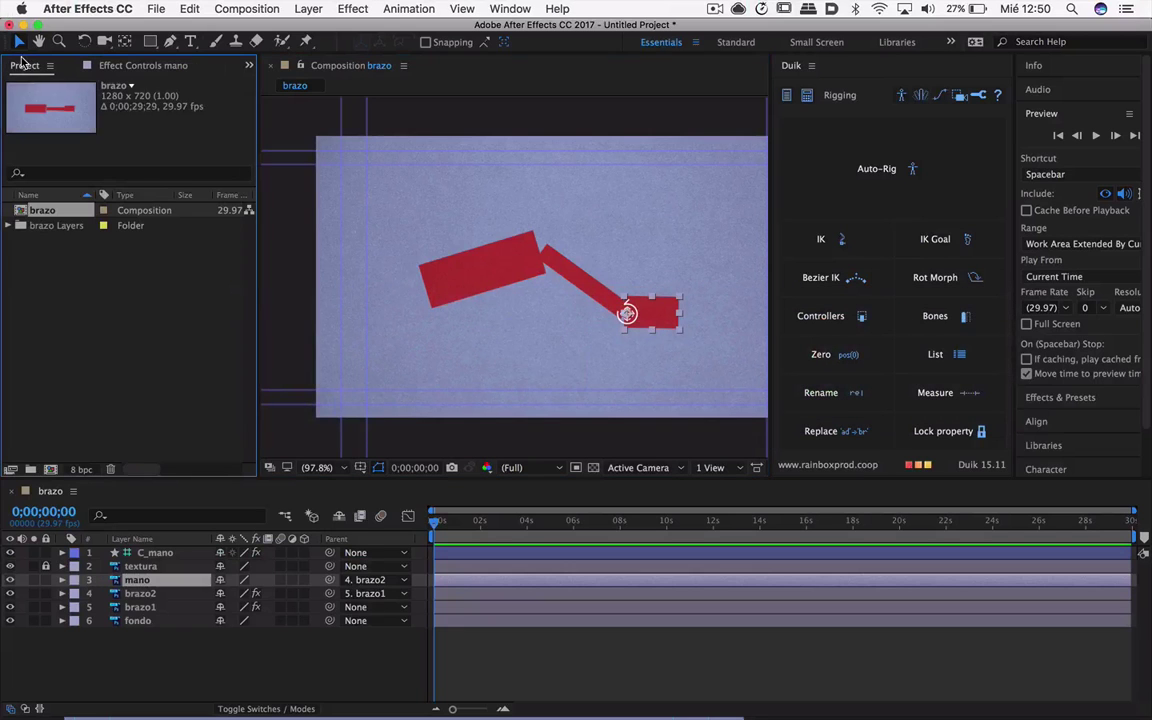
{"action": "double_click", "coordinate": [78, 299]}
{"action": "key", "text": "Down"}
{"action": "key", "text": "Down"}
{"action": "key", "text": "Down"}
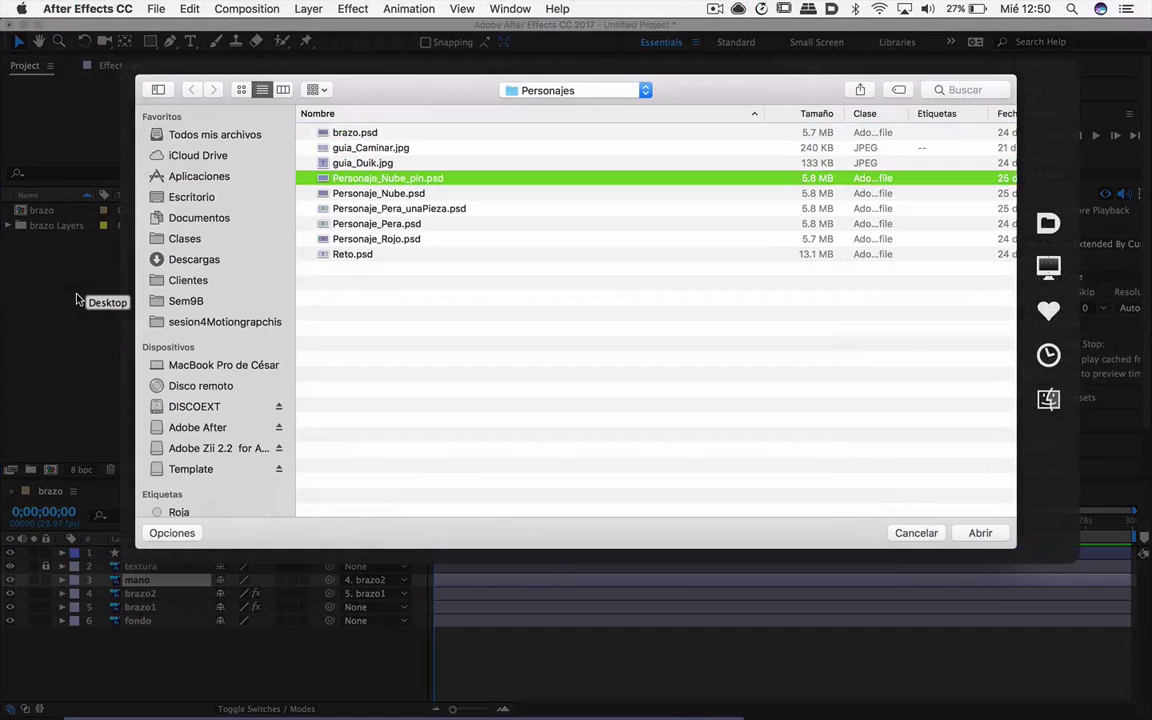
{"action": "key", "text": "Down"}
{"action": "key", "text": "Down"}
{"action": "key", "text": "Down"}
{"action": "key", "text": "Down"}
{"action": "key", "text": "Return"}
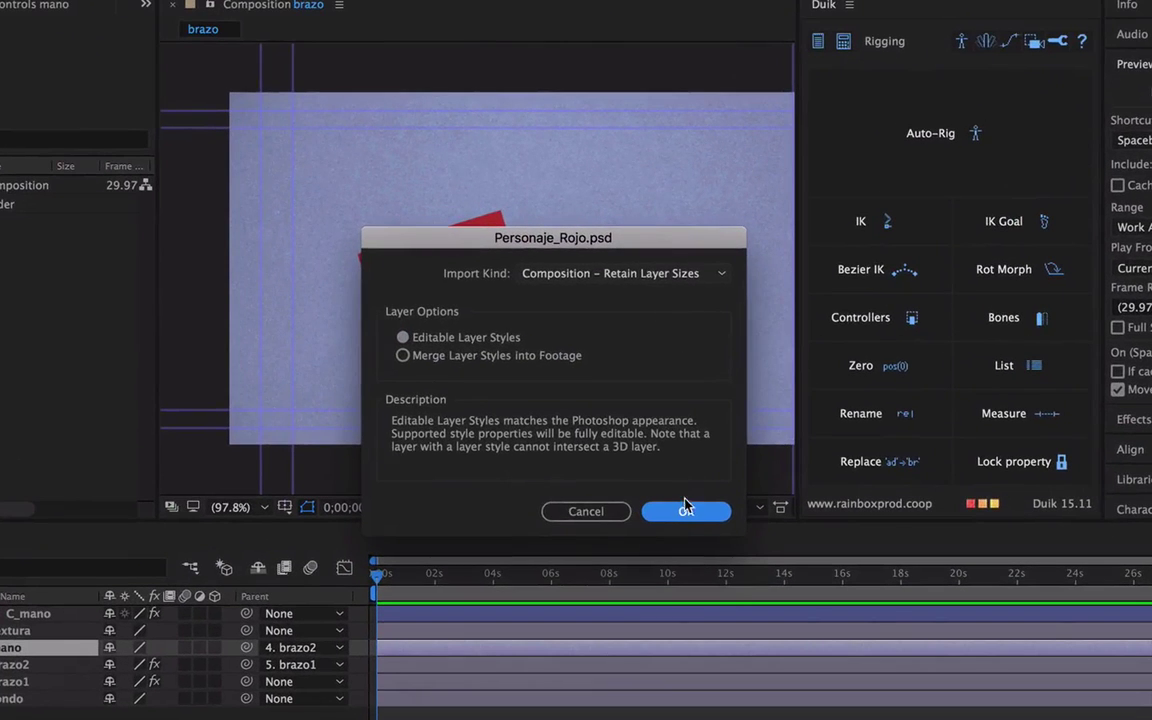
{"action": "left_click", "coordinate": [685, 506]}
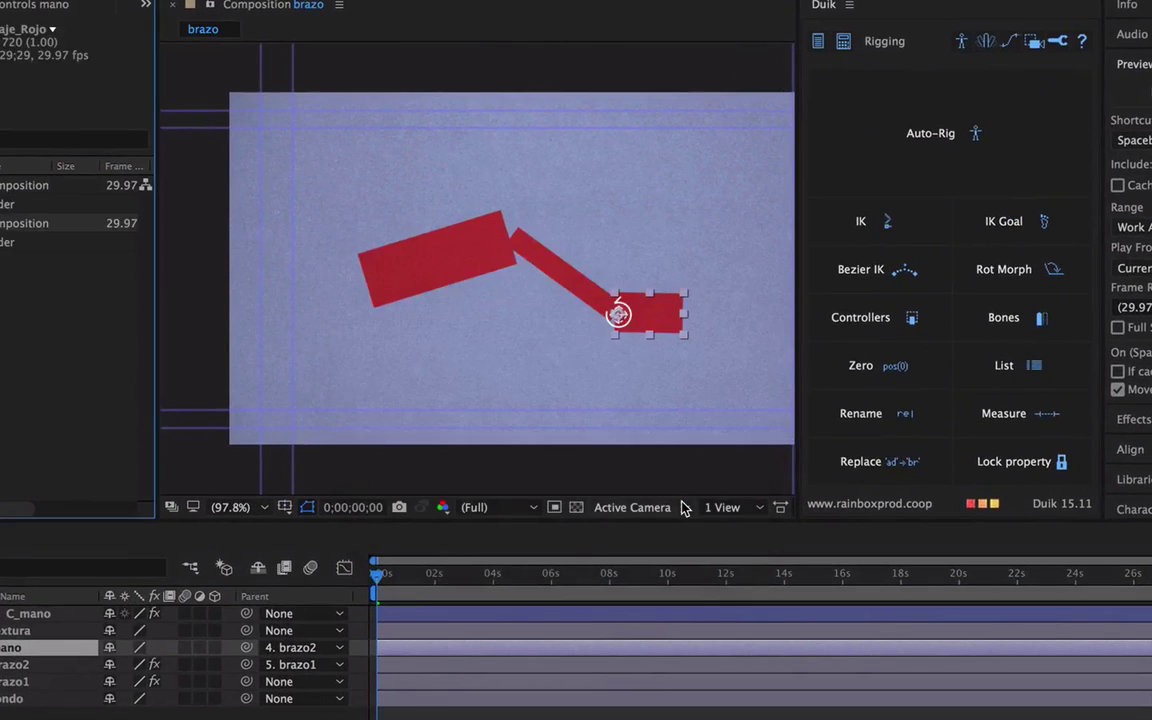
Step: Open the Personaje_Rojo composition and lock the textura layer
{"action": "double_click", "coordinate": [48, 245]}
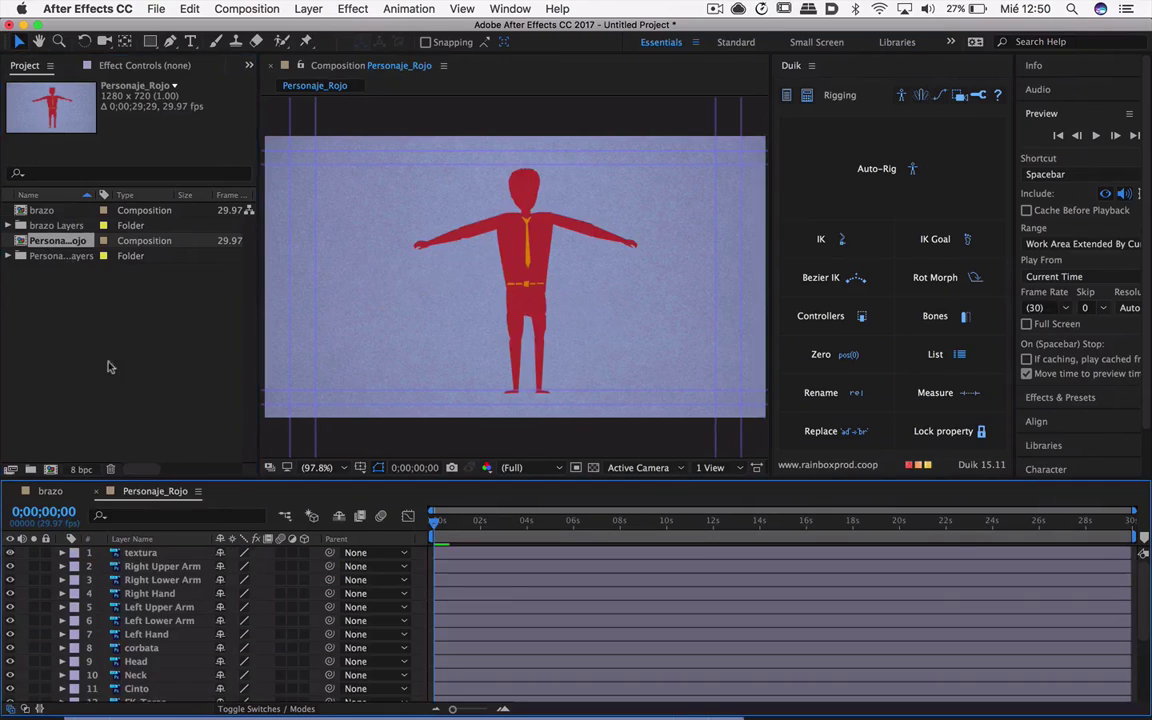
{"action": "left_click", "coordinate": [138, 555]}
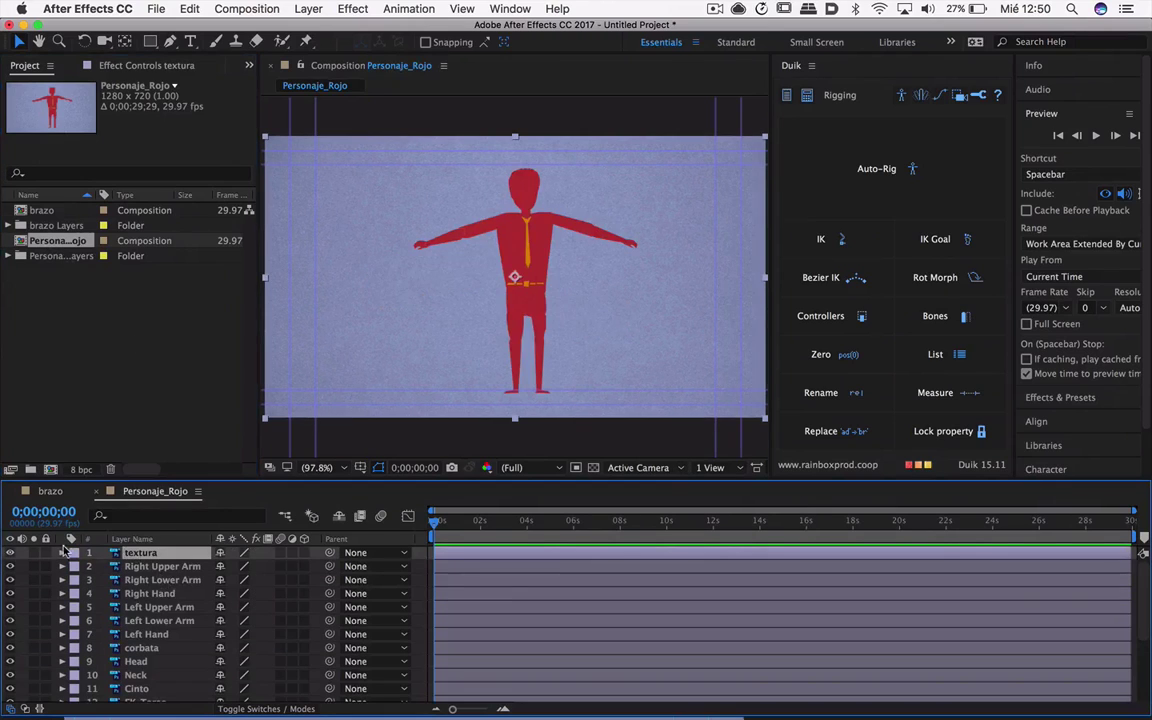
{"action": "left_click", "coordinate": [45, 553]}
Step: Select the Right Upper Arm, Head, Cinto and Neck layers in turn
{"action": "left_click", "coordinate": [140, 567]}
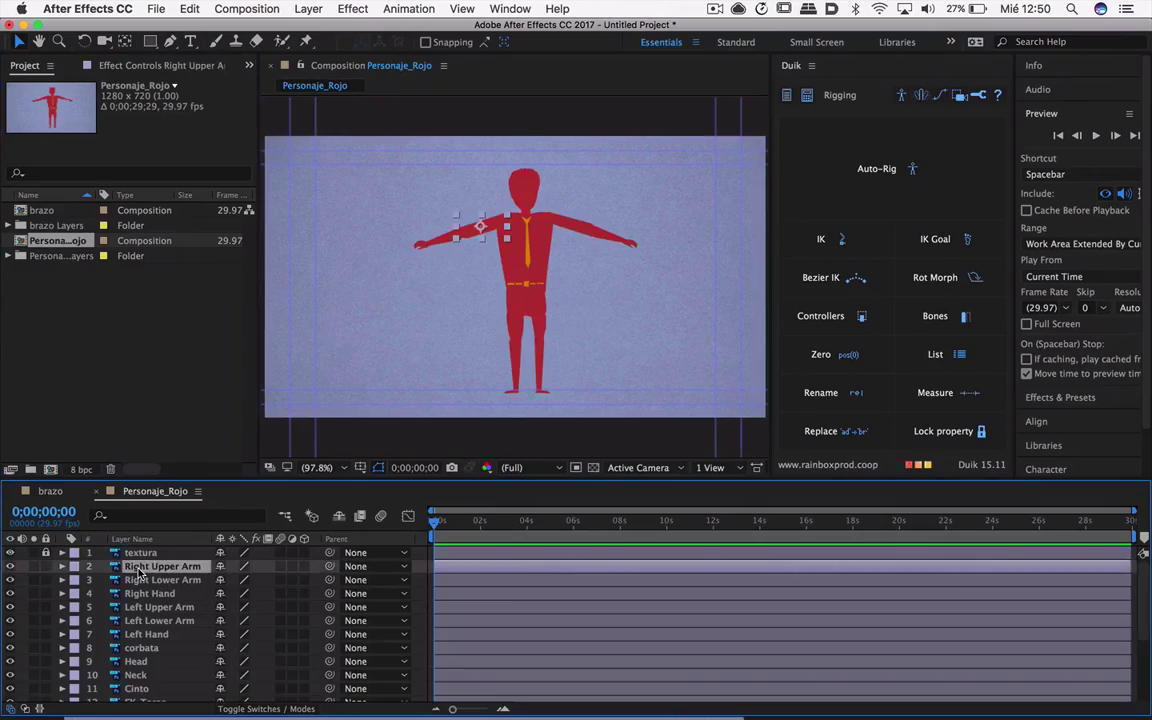
{"action": "left_click", "coordinate": [535, 203]}
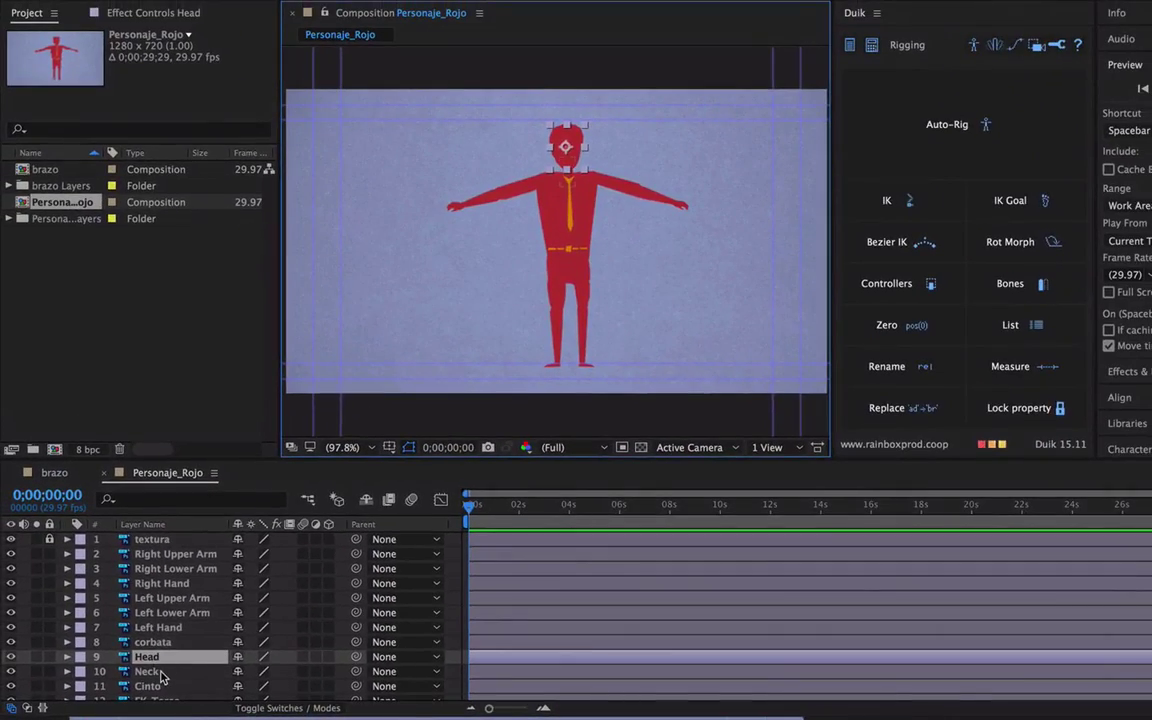
{"action": "left_click", "coordinate": [152, 686]}
{"action": "left_click", "coordinate": [168, 670]}
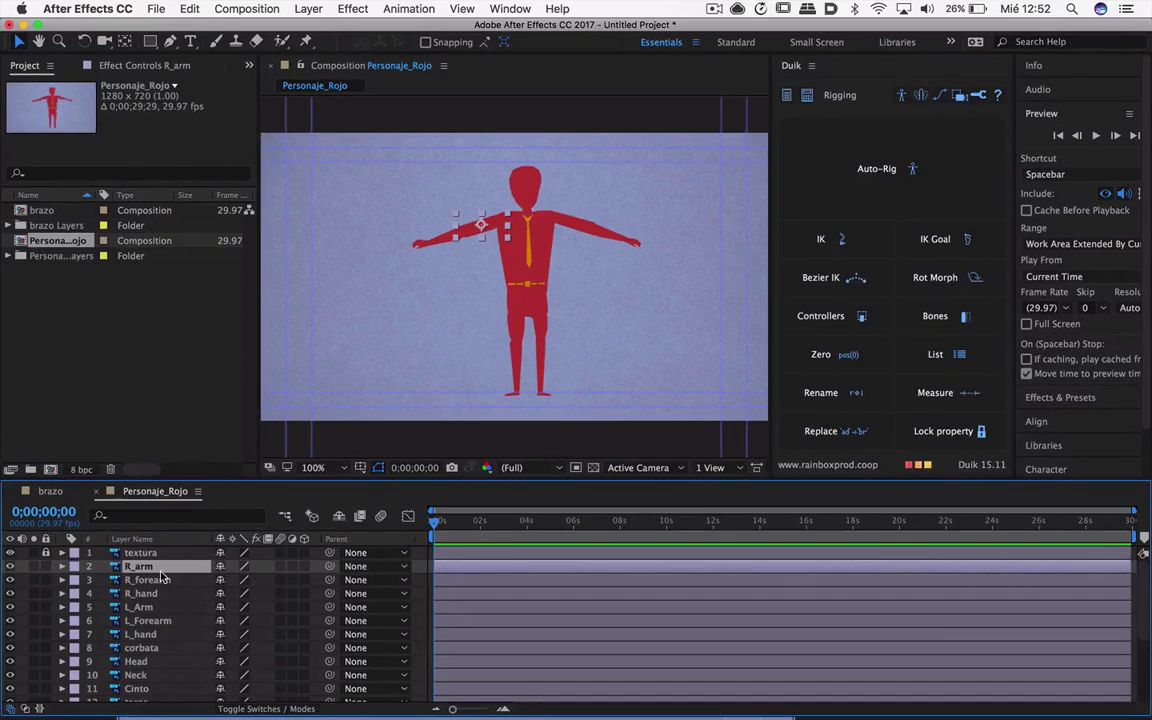
Step: Set every layer's Opacity to 80%, then to 50%
{"action": "scroll", "coordinate": [160, 578], "scroll_direction": "down", "scroll_amount": 3}
{"action": "key", "text": "ctrl+a"}
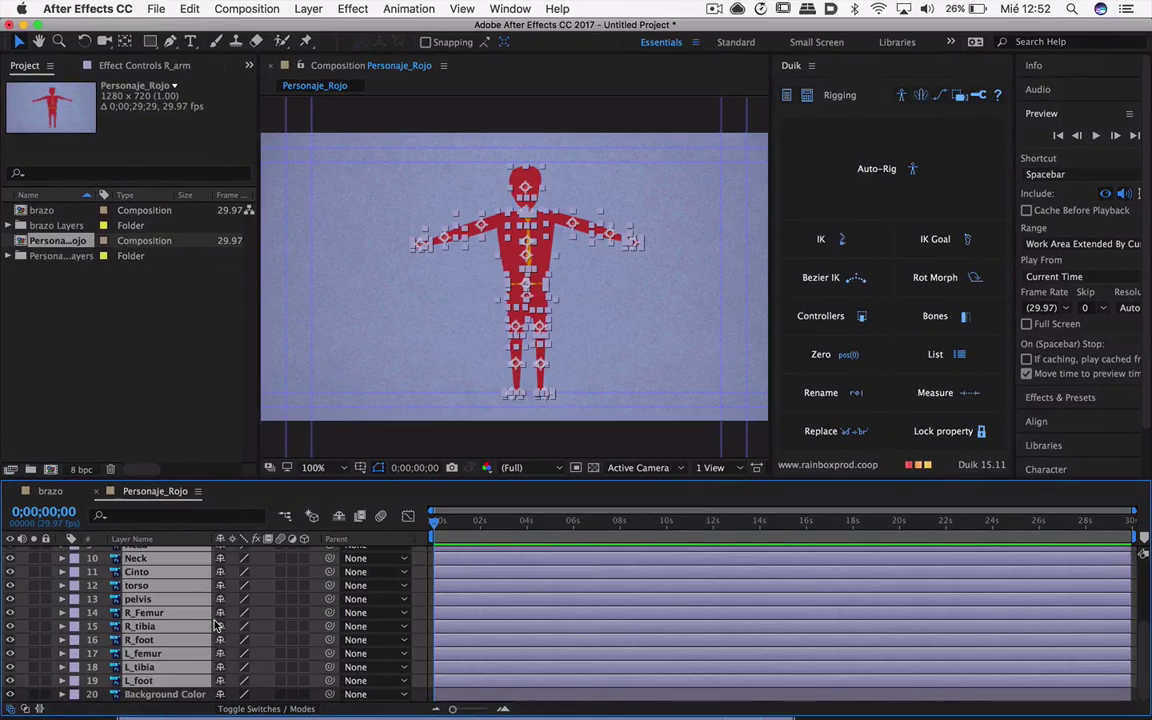
{"action": "key", "text": "t"}
{"action": "left_click", "coordinate": [230, 593]}
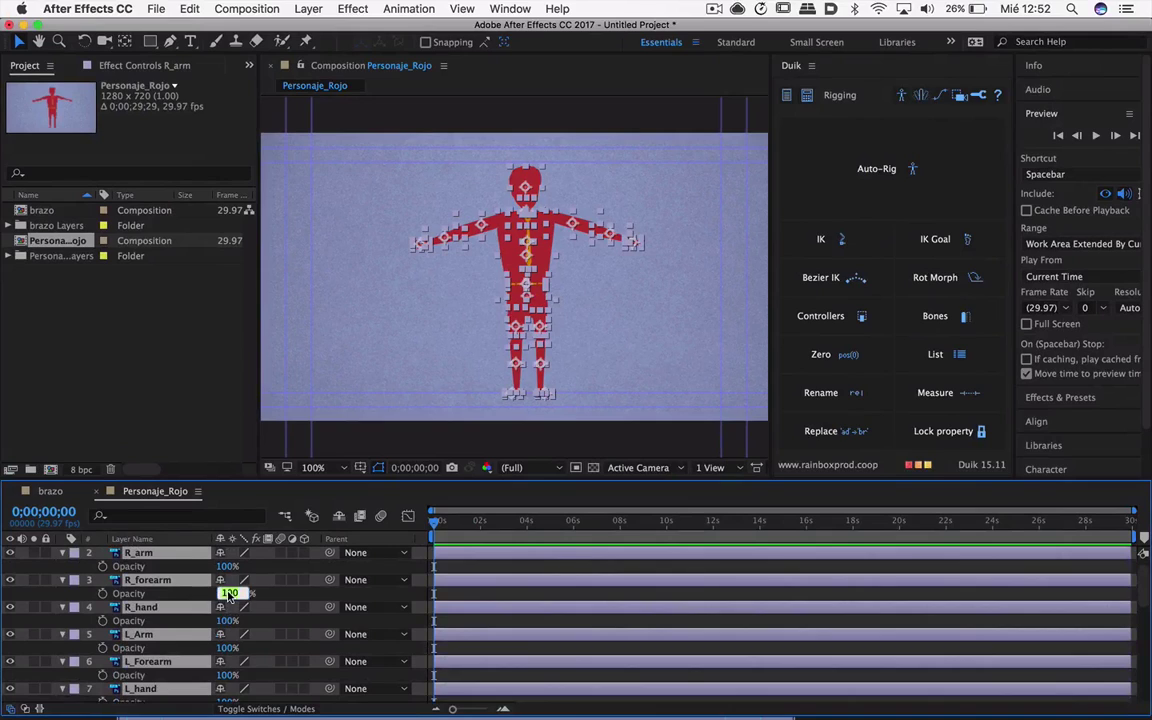
{"action": "type", "text": "80"}
{"action": "key", "text": "Return"}
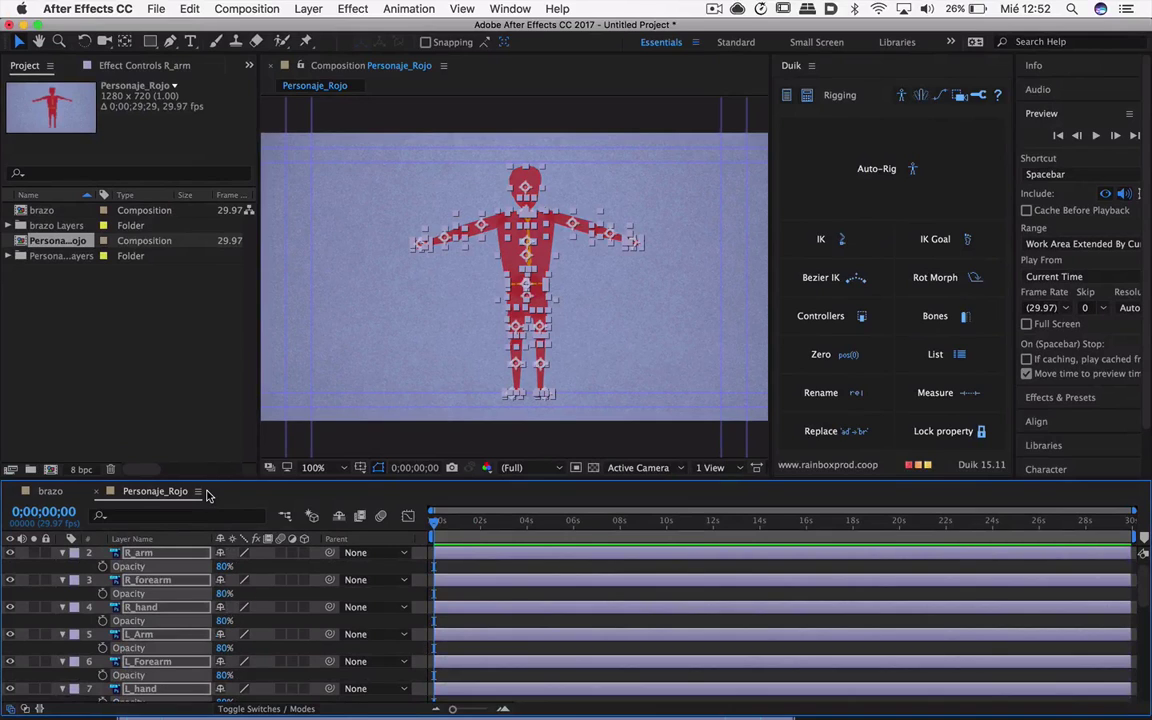
{"action": "left_click", "coordinate": [224, 566]}
{"action": "type", "text": "50"}
{"action": "key", "text": "Return"}
Step: Zoom in on the head and shoulders and check the upper arm, forearm and head pieces
{"action": "scroll", "coordinate": [533, 195], "scroll_direction": "up", "scroll_amount": 1}
{"action": "scroll", "coordinate": [533, 195], "scroll_direction": "up", "scroll_amount": 1}
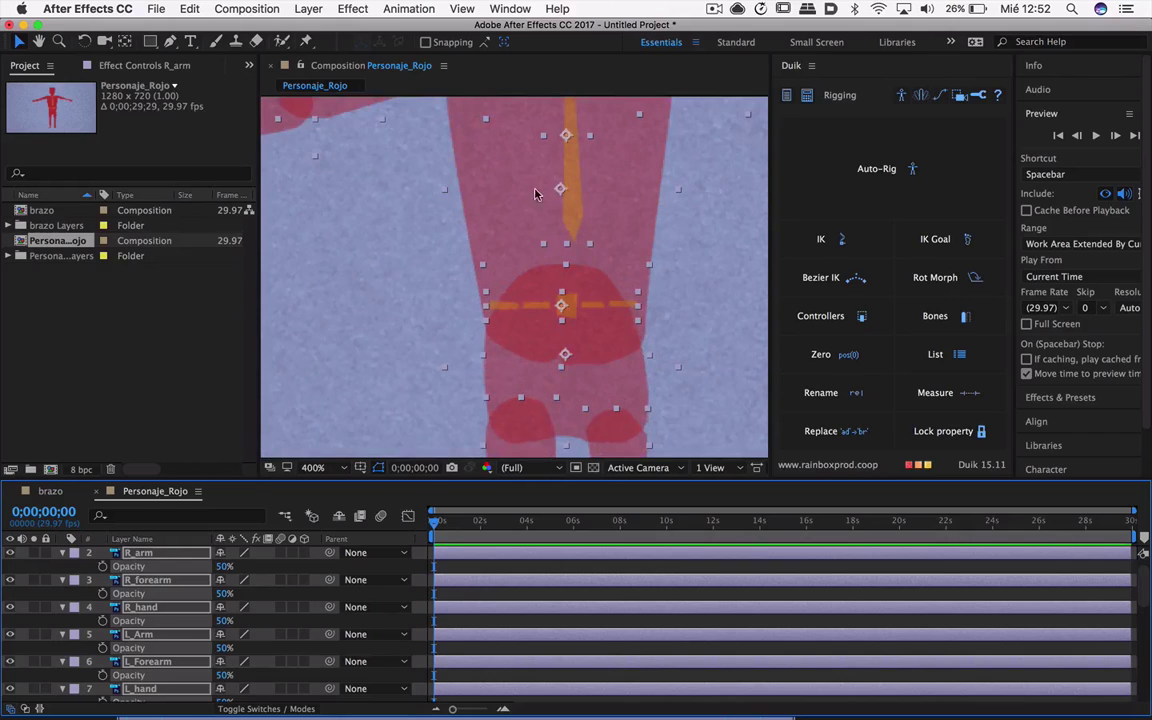
{"action": "left_click_drag", "start_coordinate": [529, 220], "coordinate": [514, 417]}
{"action": "left_click", "coordinate": [651, 181]}
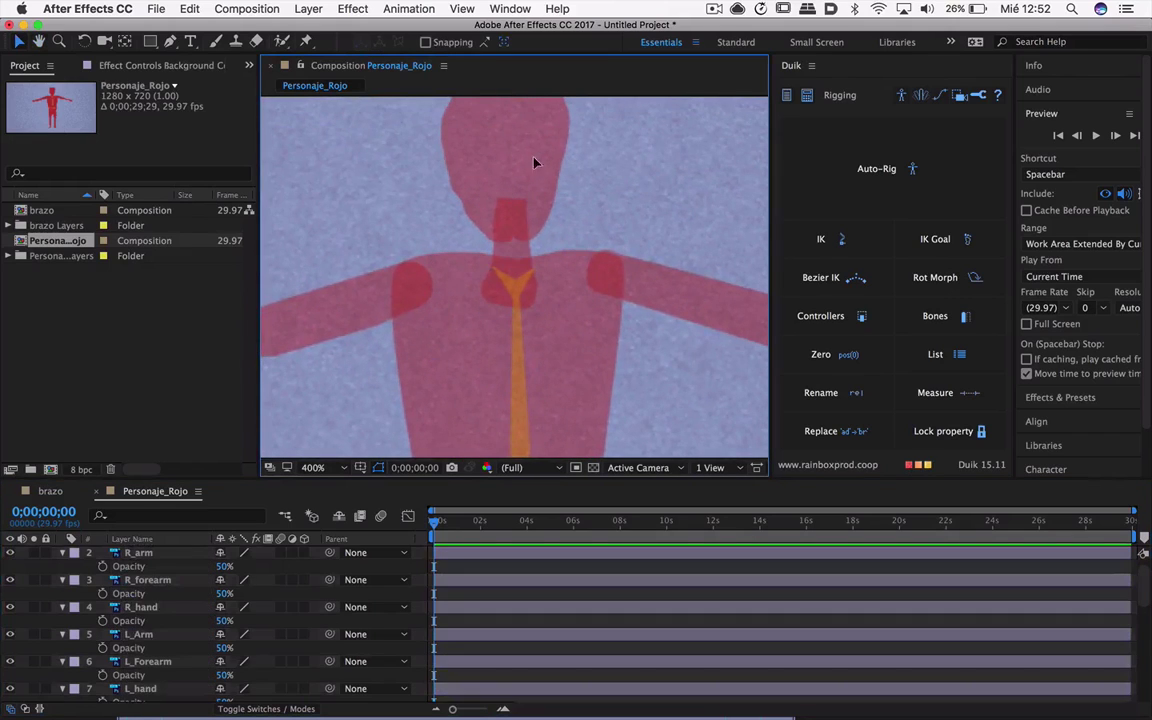
{"action": "scroll", "coordinate": [155, 617], "scroll_direction": "up", "scroll_amount": 1}
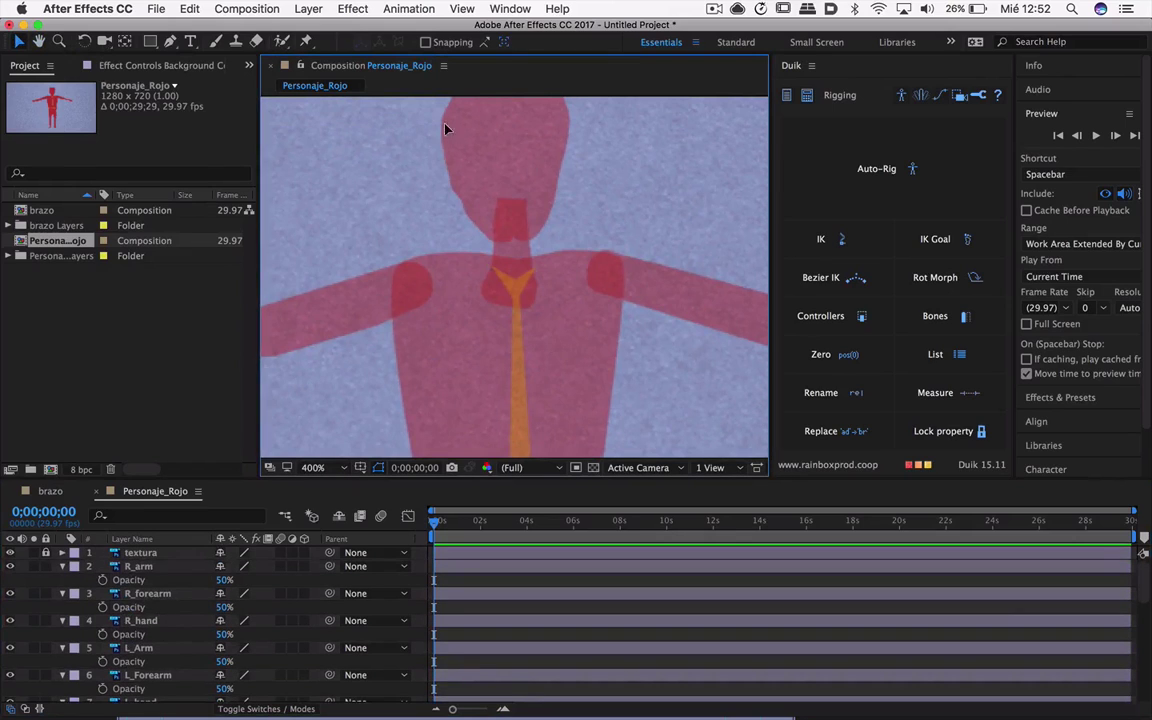
{"action": "scroll", "coordinate": [510, 153], "scroll_direction": "down", "scroll_amount": 6}
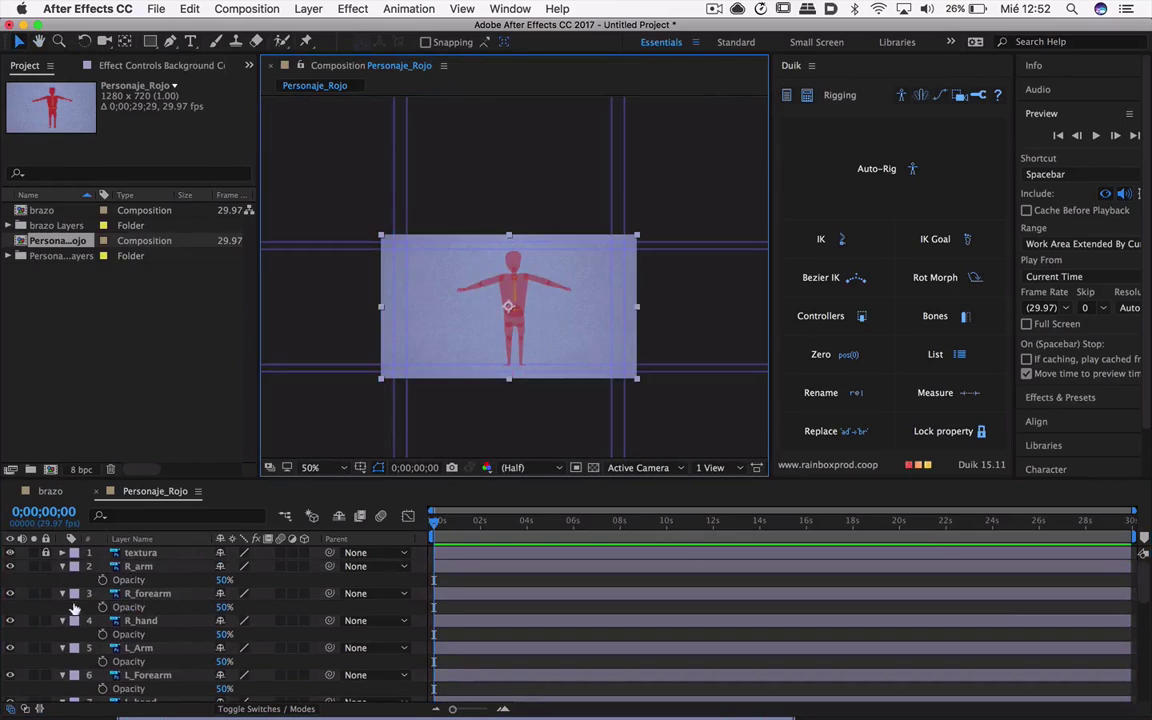
{"action": "scroll", "coordinate": [503, 290], "scroll_direction": "up", "scroll_amount": 6}
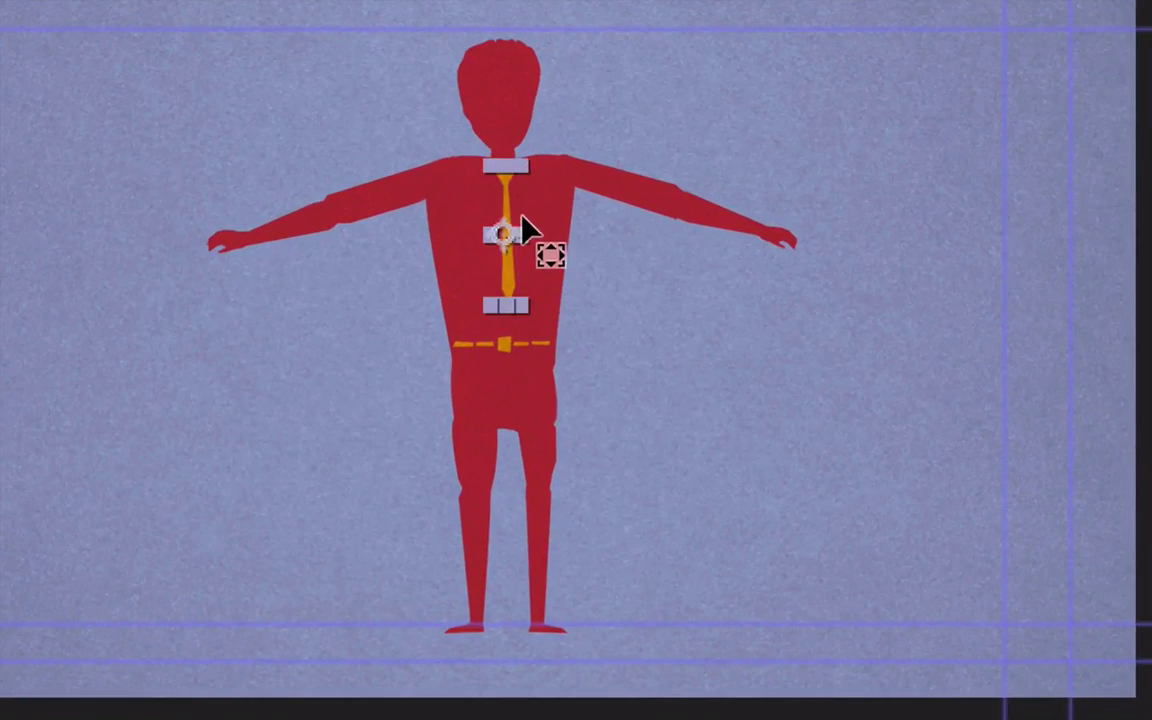
{"action": "left_click", "coordinate": [645, 196]}
{"action": "left_click", "coordinate": [728, 237]}
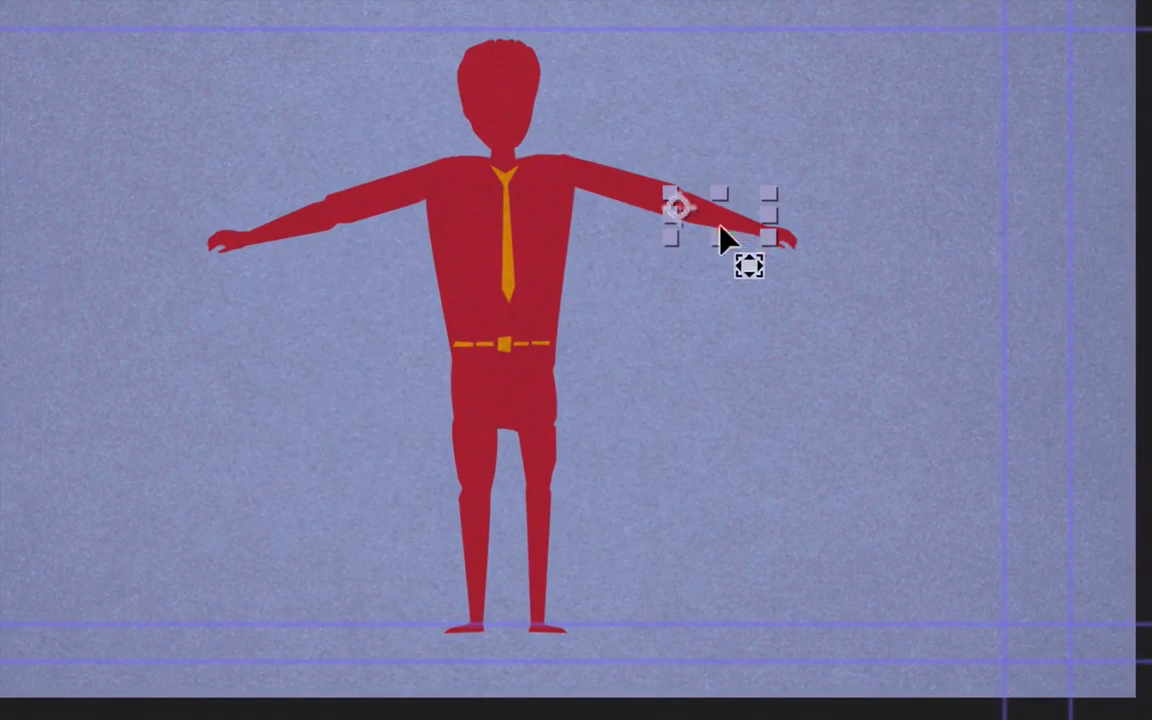
{"action": "left_click", "coordinate": [510, 100]}
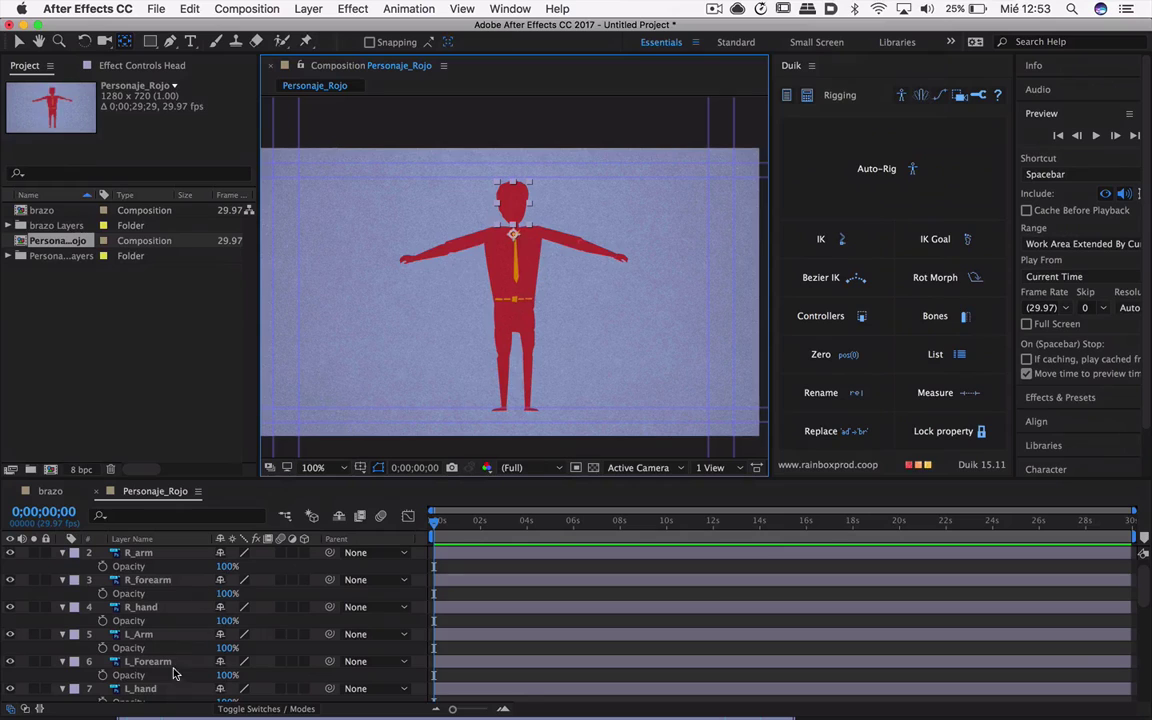
{"action": "scroll", "coordinate": [170, 667], "scroll_direction": "up", "scroll_amount": 1}
Step: Select the R_arm layer, then select all layers again
{"action": "left_click", "coordinate": [140, 566]}
{"action": "scroll", "coordinate": [150, 630], "scroll_direction": "down", "scroll_amount": 10}
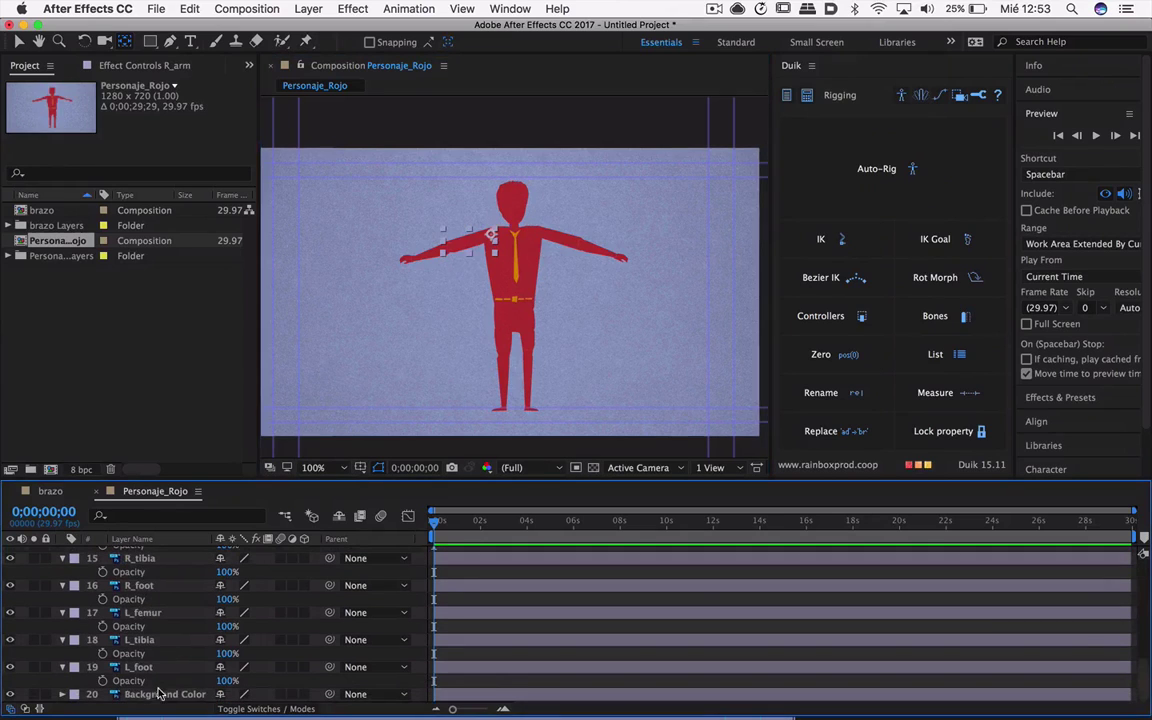
{"action": "key", "text": "ctrl+a"}
Step: Parent the corbata and Head layers to torso with the pick-whip
{"action": "key", "text": "r"}
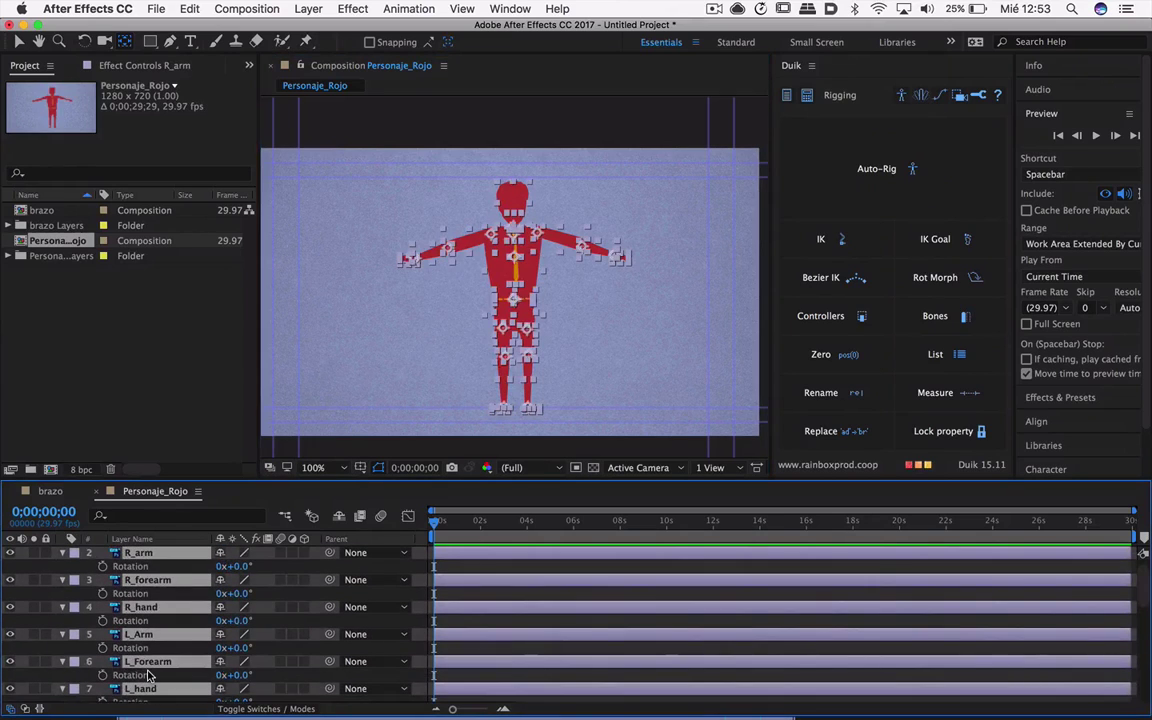
{"action": "key", "text": "r"}
{"action": "left_click", "coordinate": [350, 320]}
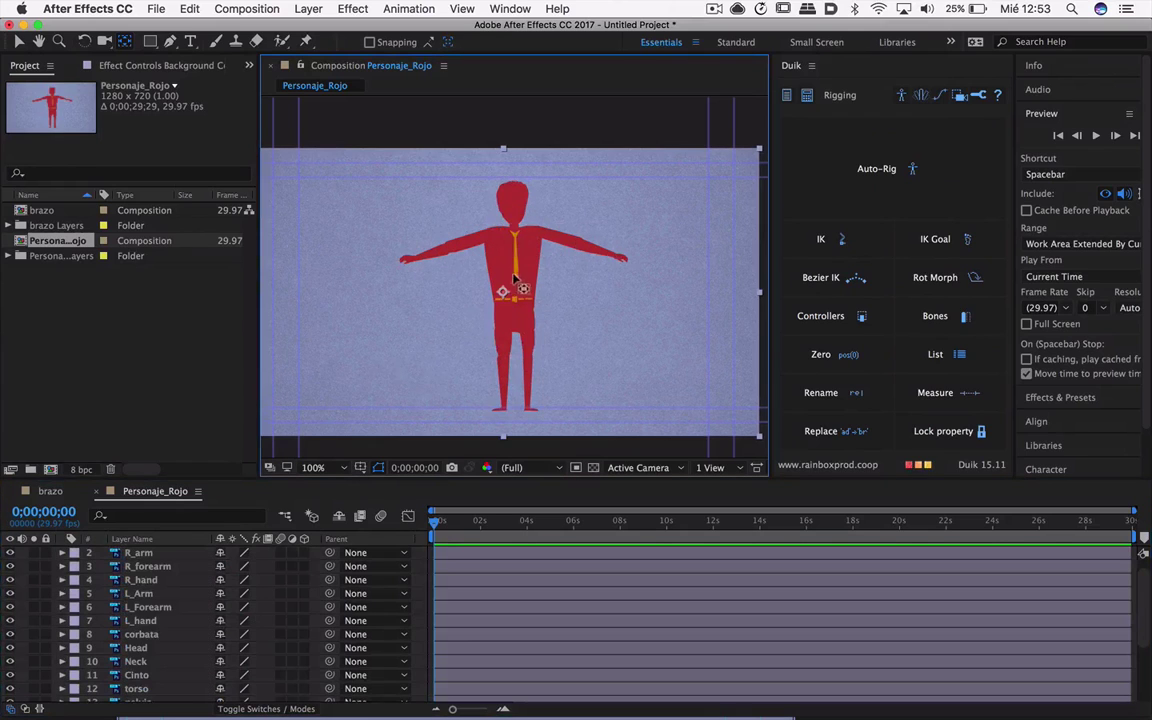
{"action": "left_click", "coordinate": [140, 634]}
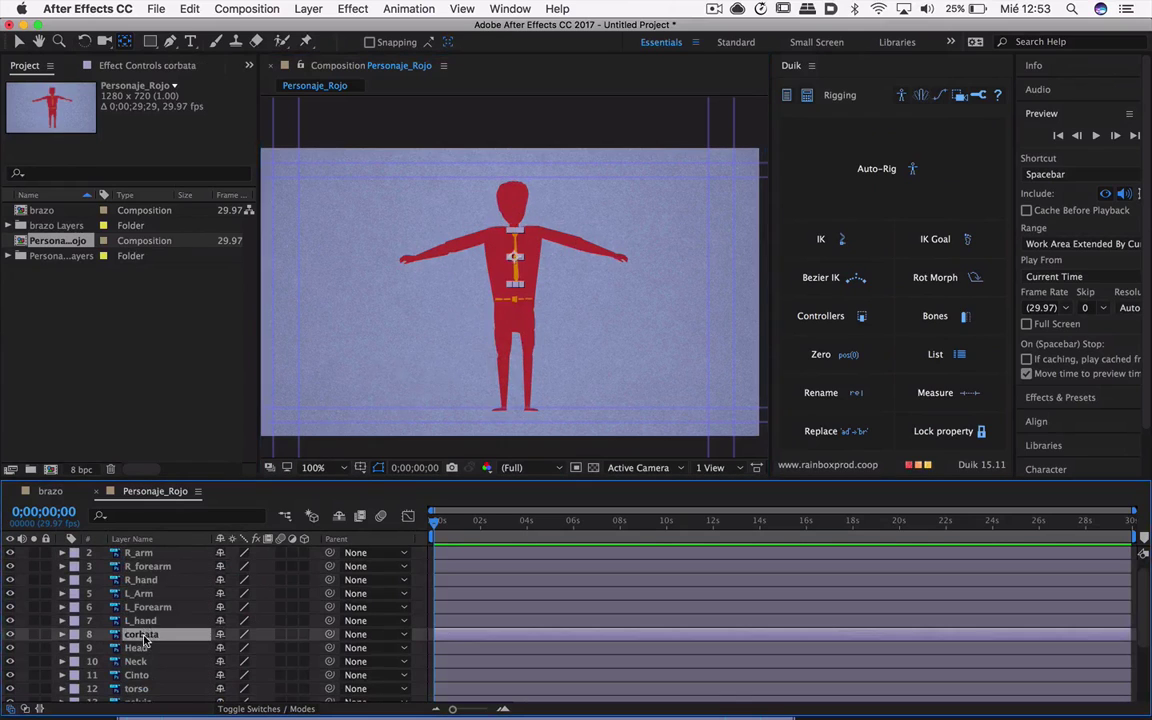
{"action": "left_click", "coordinate": [136, 648], "text": "shift"}
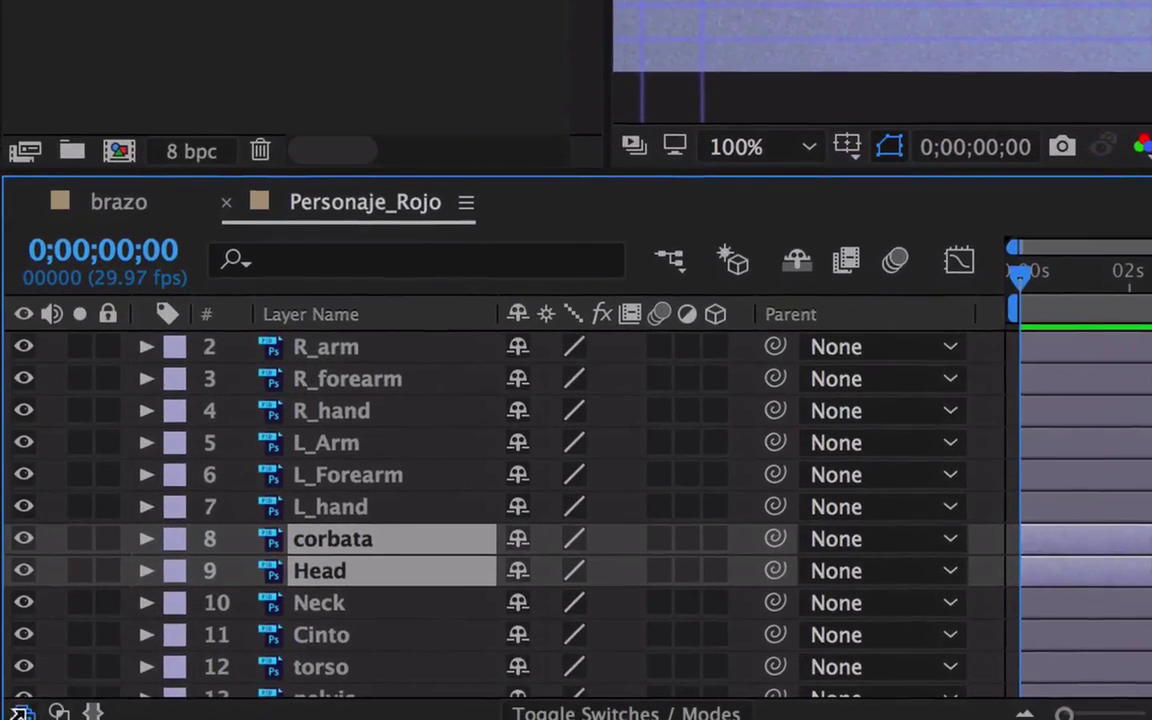
{"action": "scroll", "coordinate": [500, 522], "scroll_direction": "down", "scroll_amount": 2}
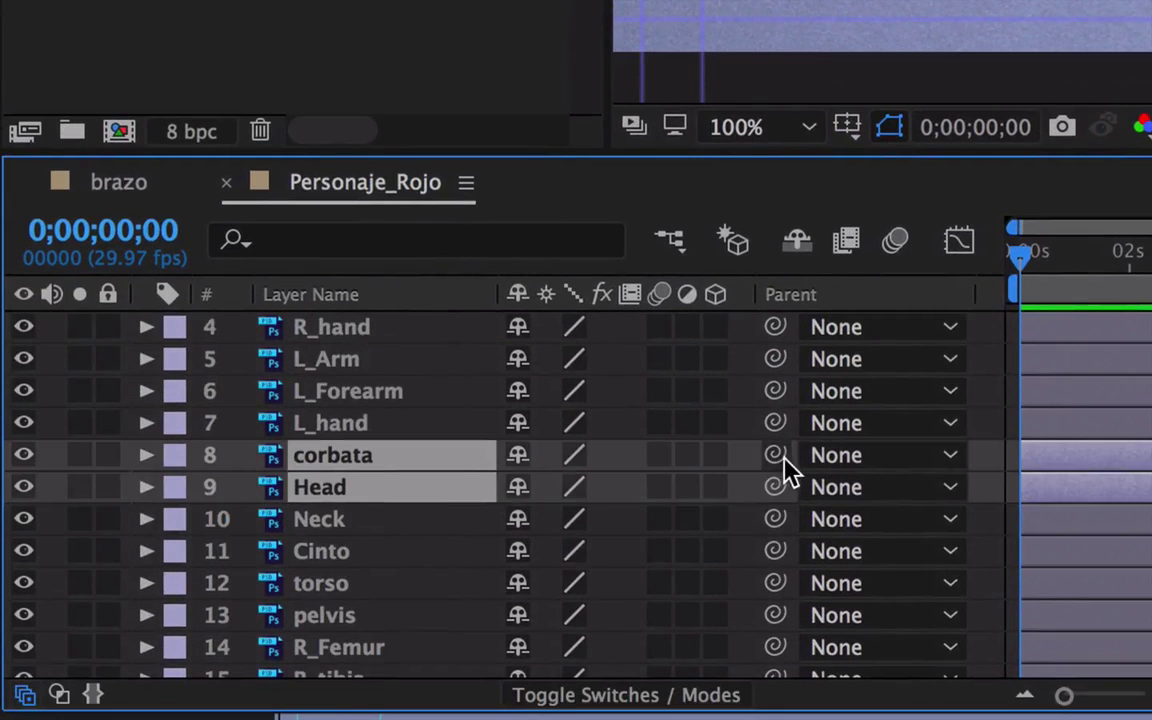
{"action": "left_click_drag", "start_coordinate": [776, 458], "coordinate": [343, 588]}
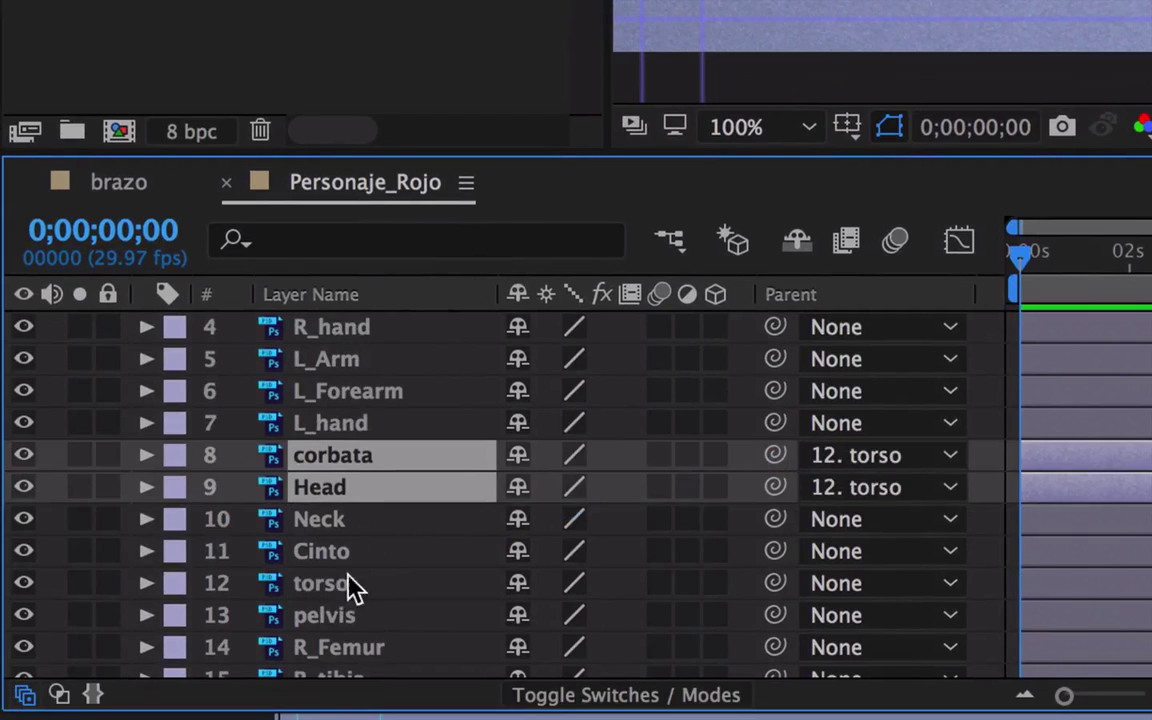
Step: Set Head's Parent back to None
{"action": "left_click", "coordinate": [338, 588]}
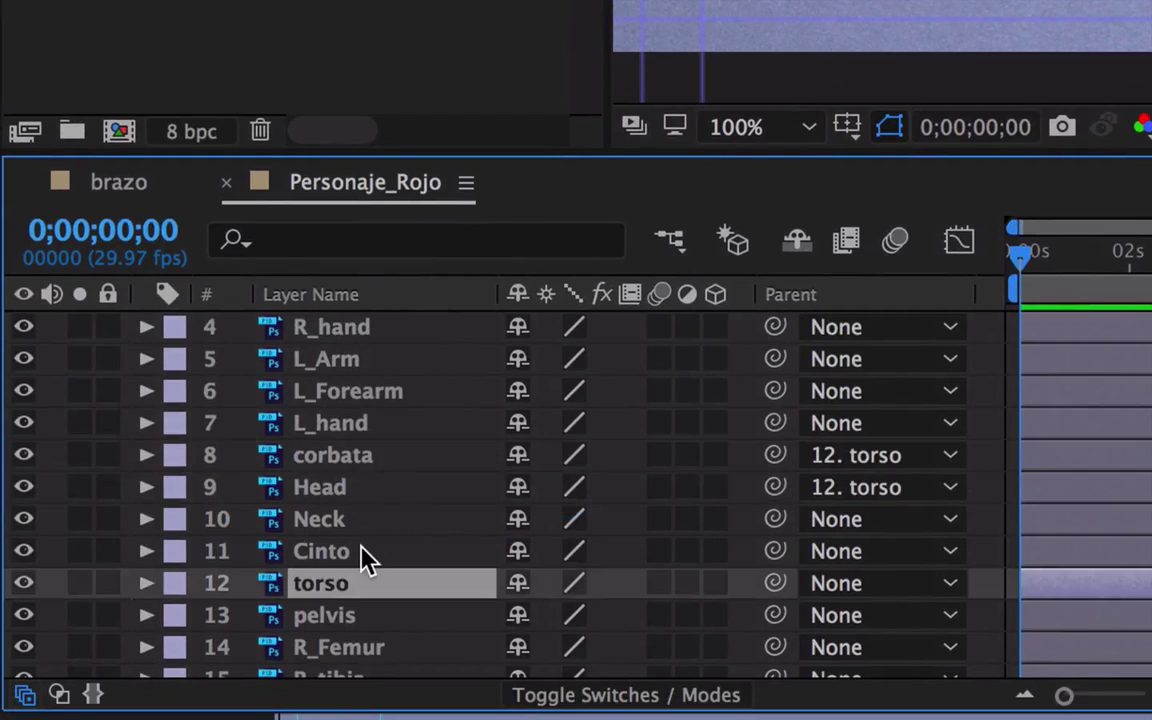
{"action": "left_click", "coordinate": [344, 467]}
{"action": "left_click", "coordinate": [352, 480]}
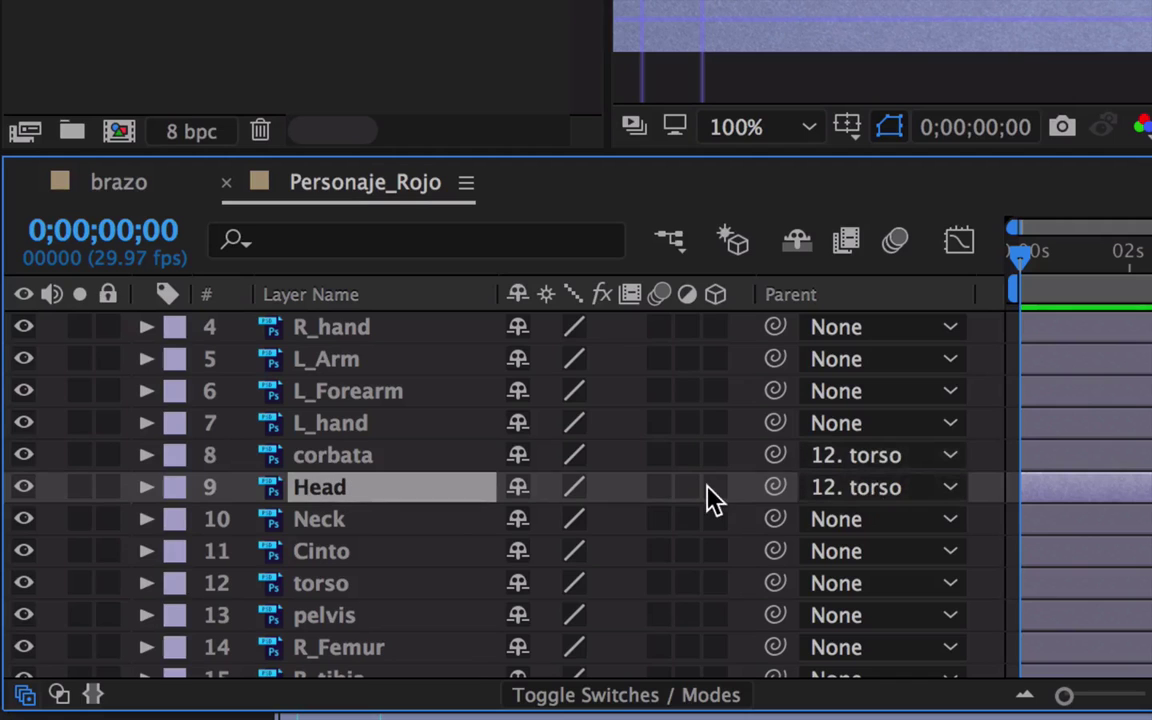
{"action": "left_click", "coordinate": [866, 487]}
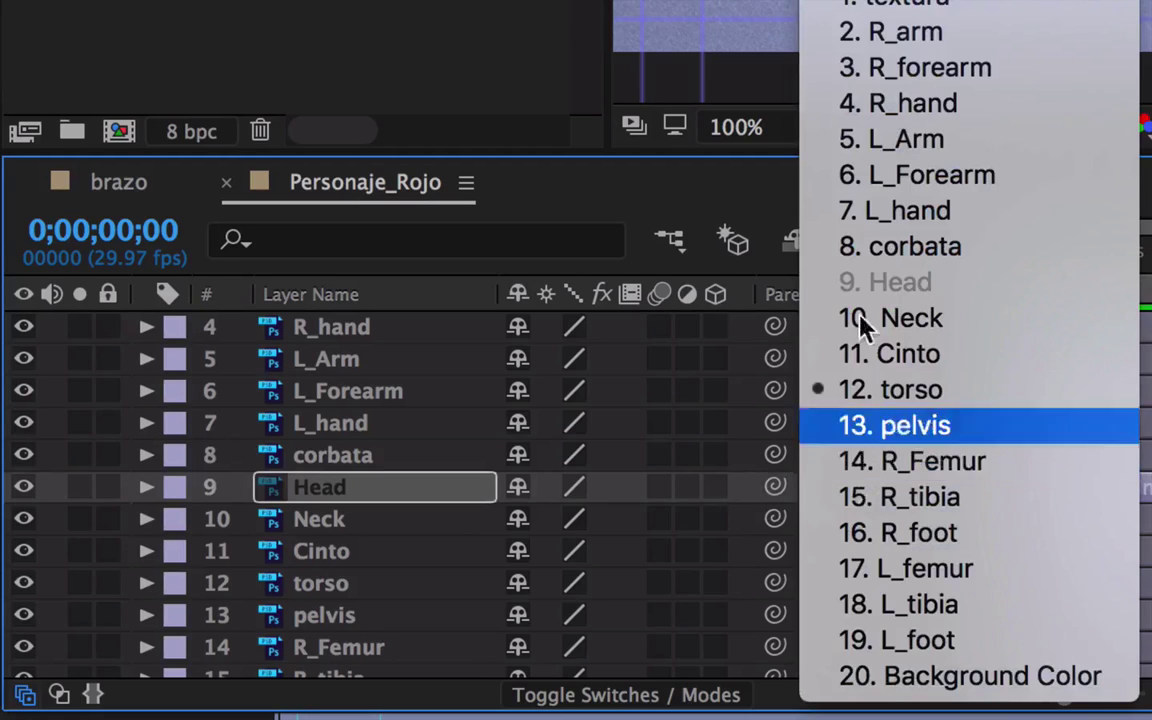
{"action": "left_click", "coordinate": [882, 78]}
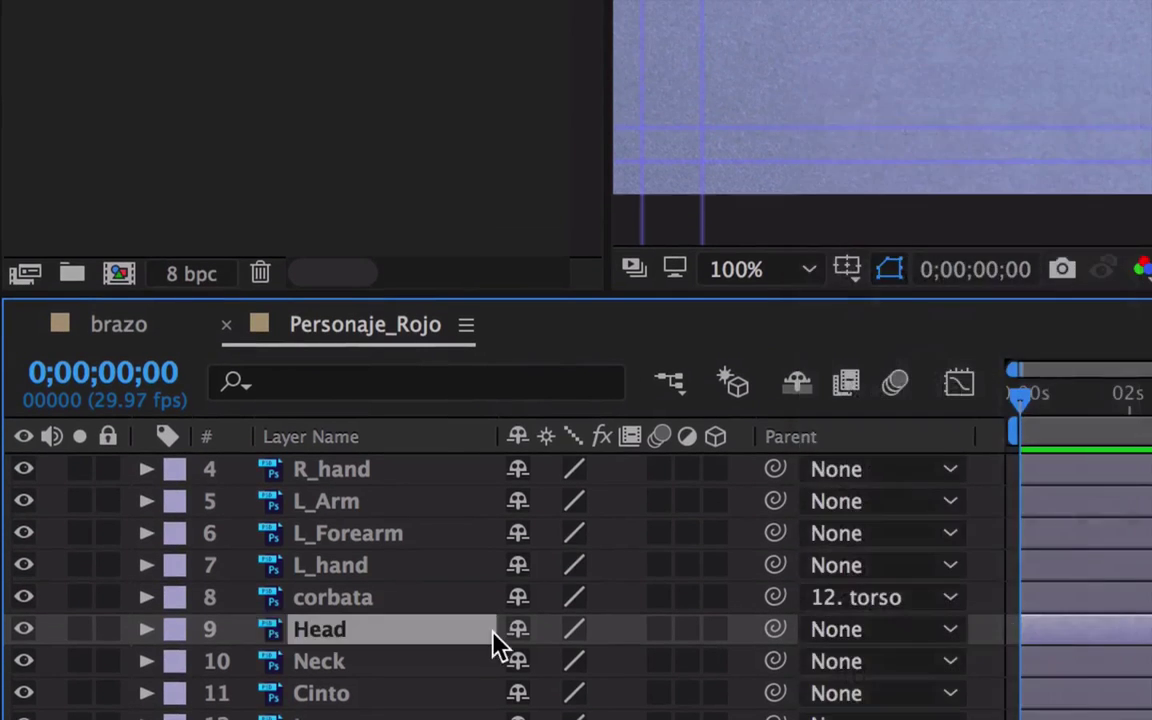
Step: Parent the Cinto layer to torso
{"action": "left_click", "coordinate": [365, 553]}
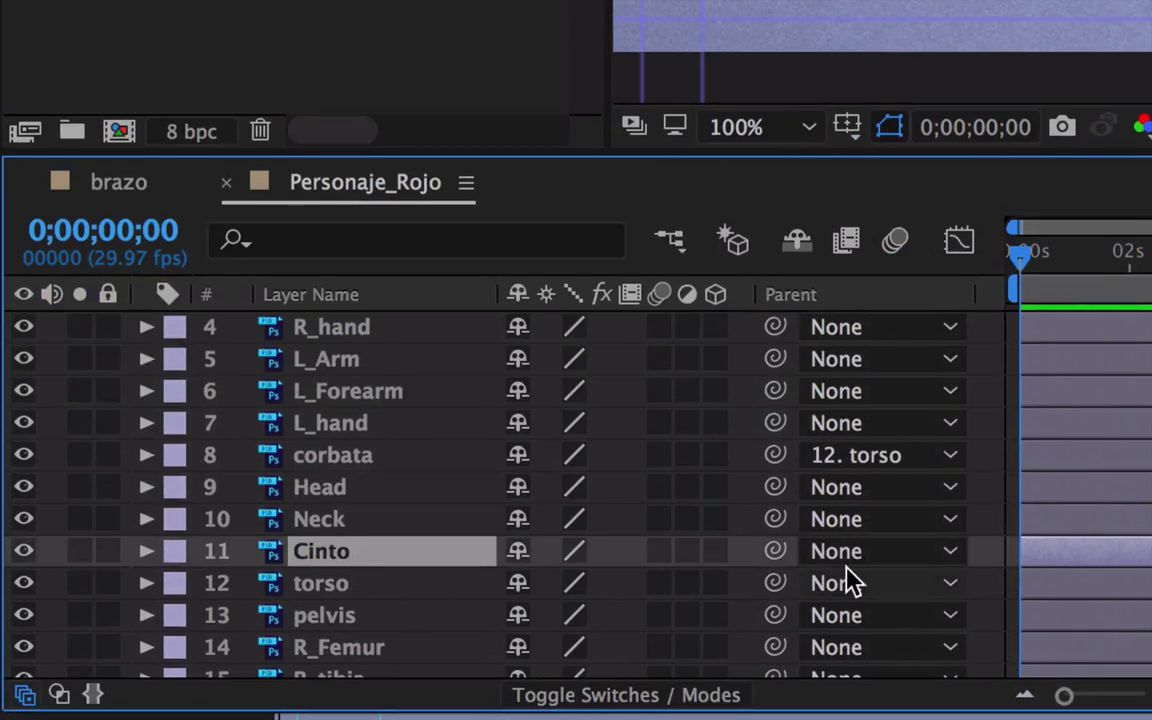
{"action": "left_click_drag", "start_coordinate": [775, 551], "coordinate": [373, 582]}
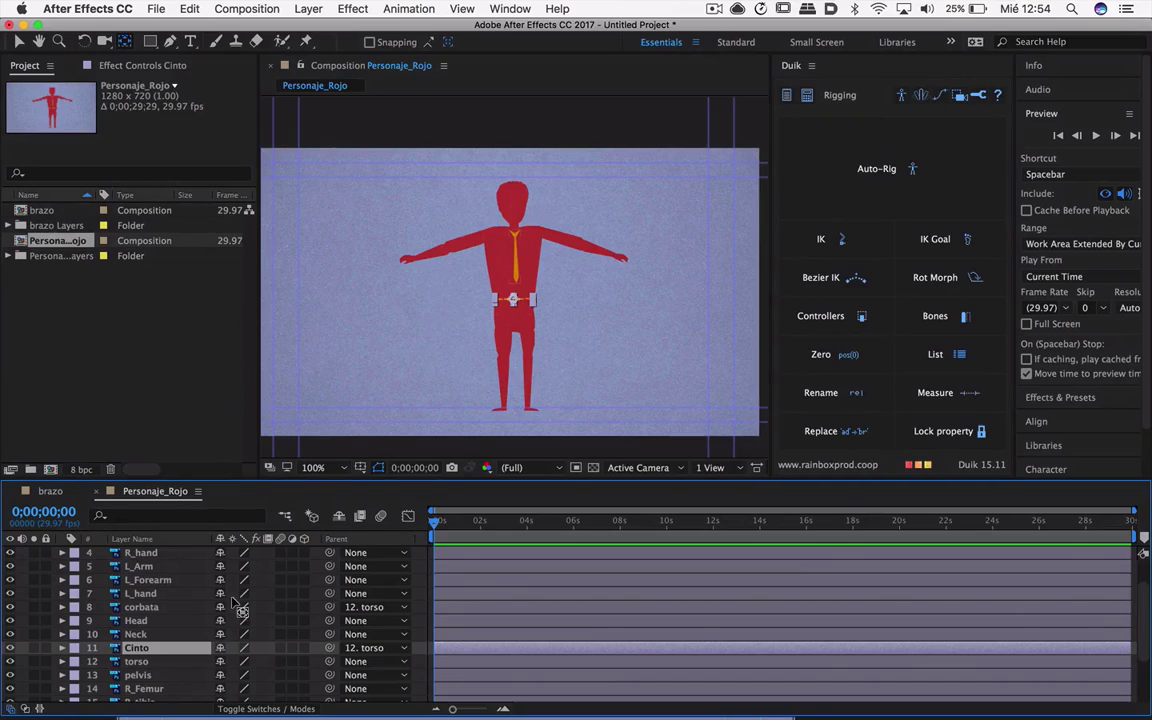
{"action": "scroll", "coordinate": [213, 618], "scroll_direction": "up", "scroll_amount": 1}
{"action": "scroll", "coordinate": [213, 620], "scroll_direction": "up", "scroll_amount": 2}
Step: Select the layers from R_arm through L_foot and open Duik's Auto-Rig options
{"action": "left_click", "coordinate": [145, 567]}
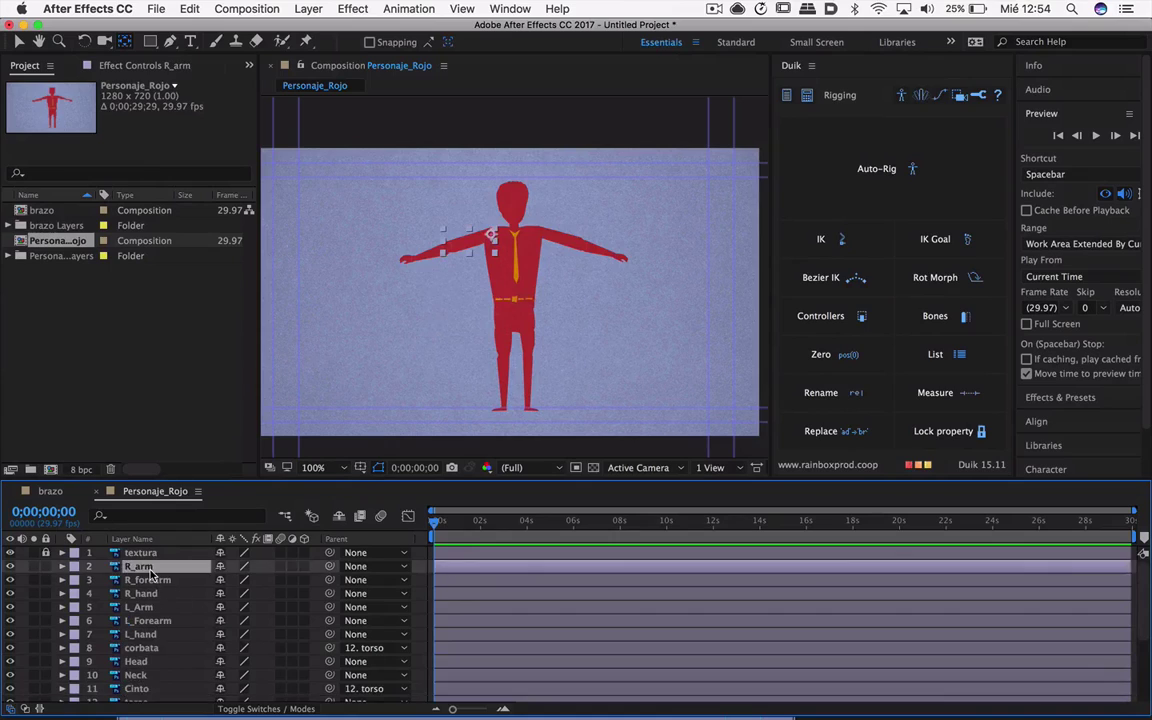
{"action": "scroll", "coordinate": [150, 573], "scroll_direction": "down", "scroll_amount": 3}
{"action": "left_click", "coordinate": [153, 678], "text": "shift"}
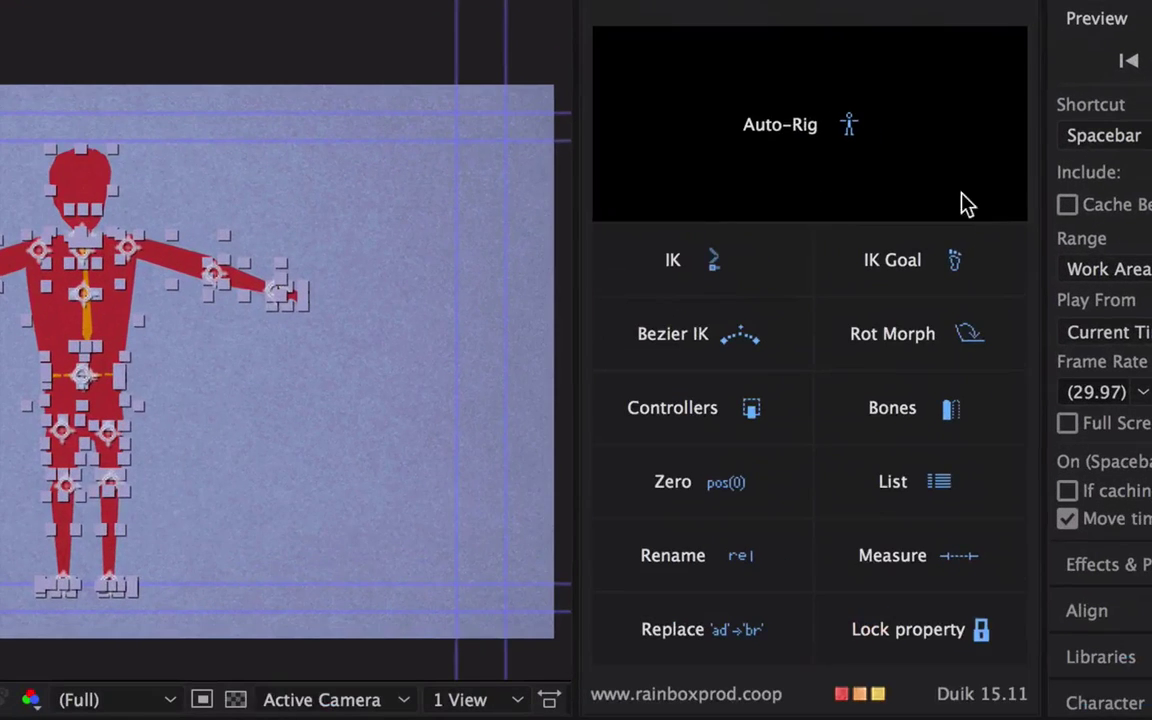
{"action": "left_click", "coordinate": [940, 192]}
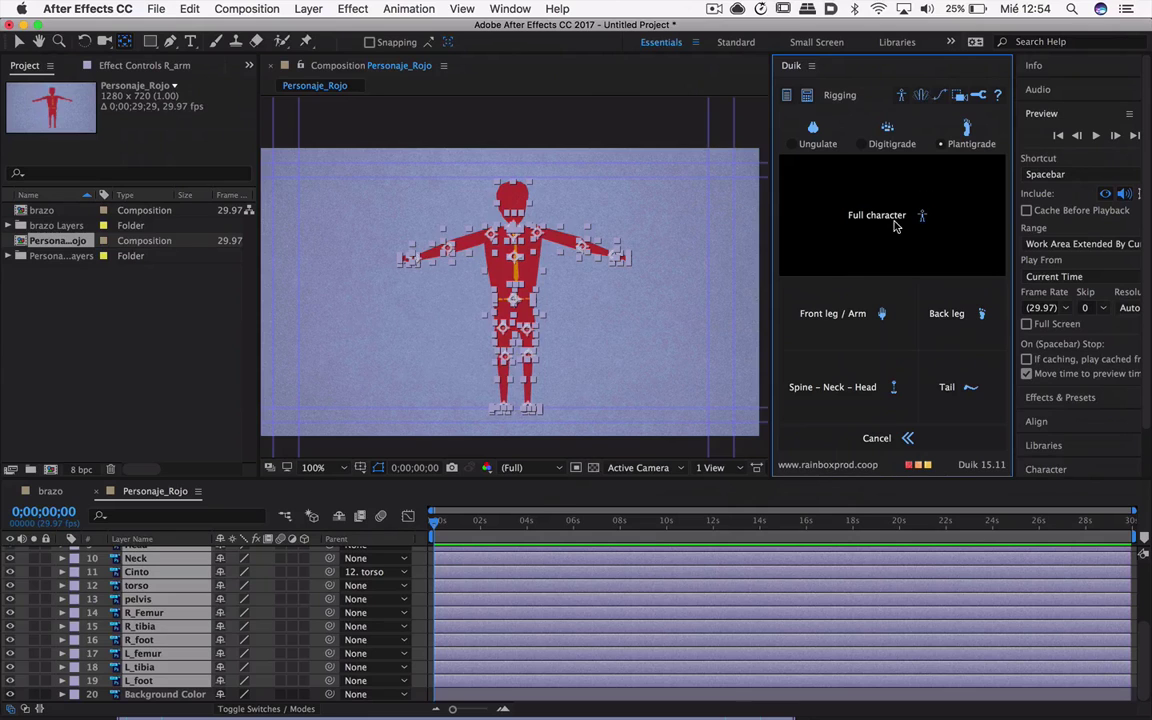
Step: Start Duik's full-character auto-rig and accept the left leg's femur, tibia and foot layers with no claws
{"action": "left_click", "coordinate": [896, 226]}
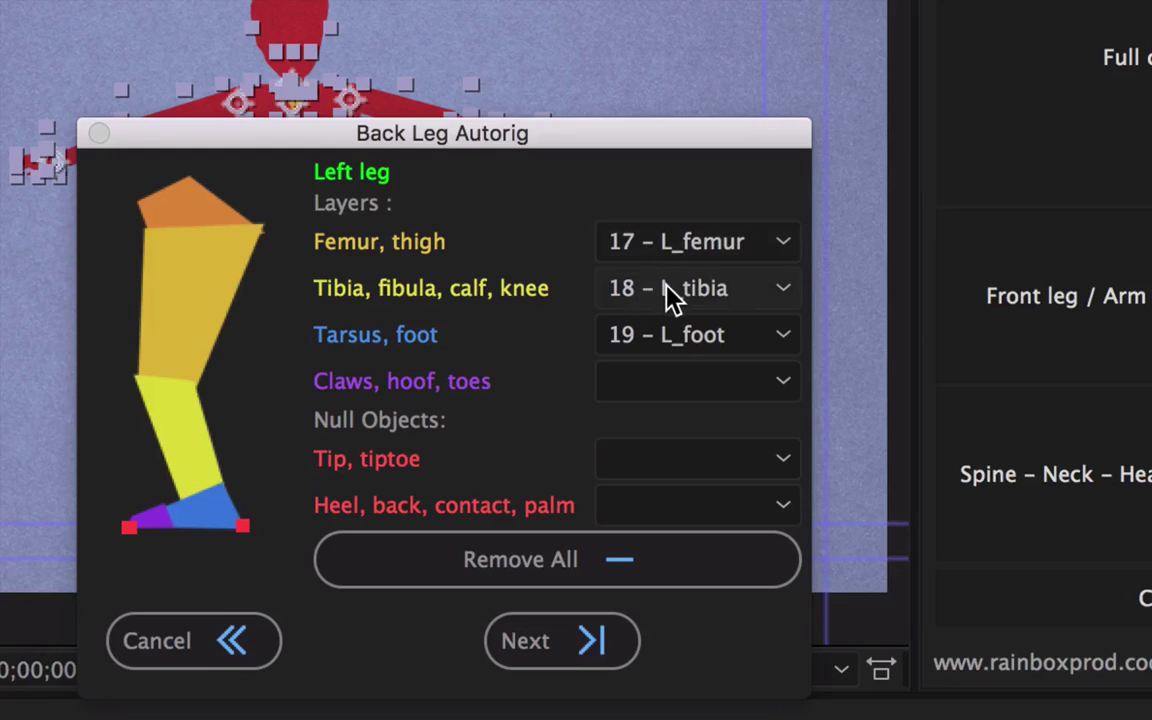
{"action": "left_click", "coordinate": [700, 386]}
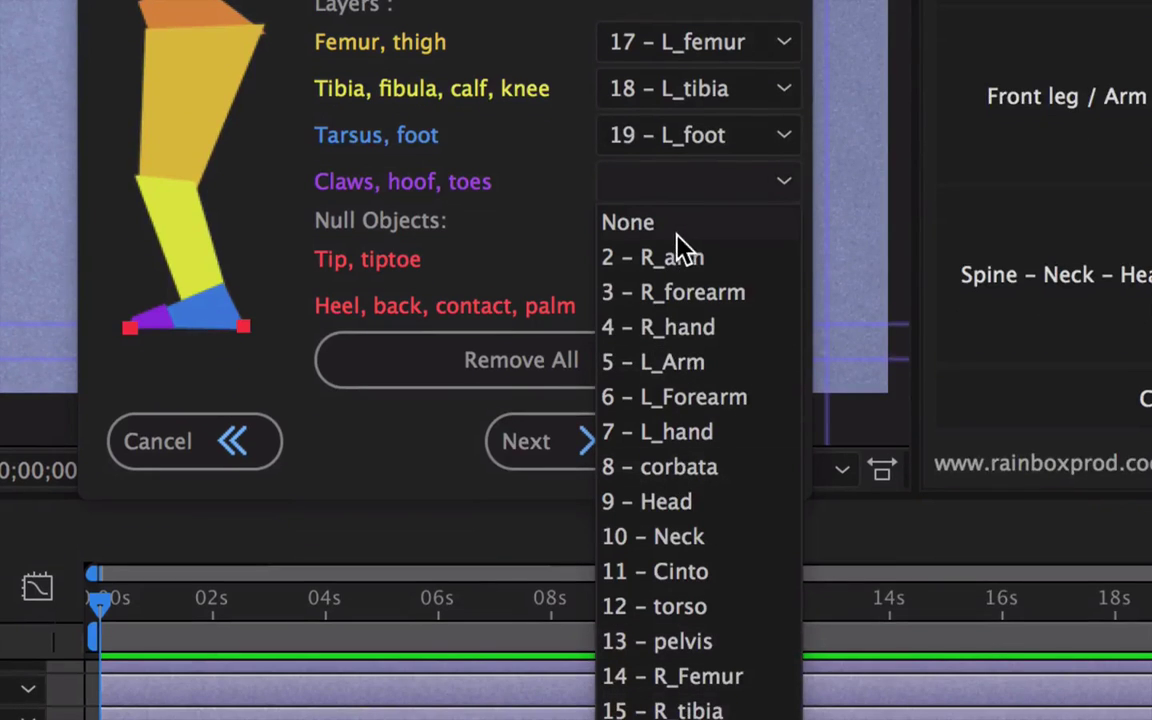
{"action": "left_click", "coordinate": [485, 162]}
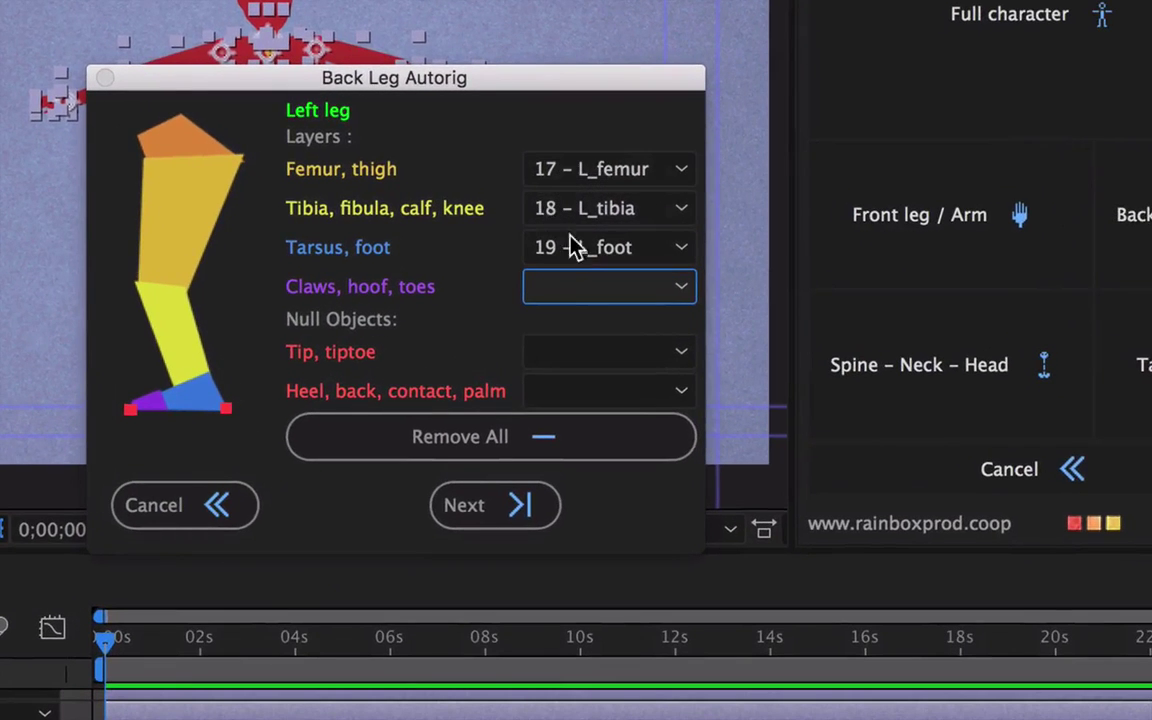
{"action": "left_click", "coordinate": [478, 510]}
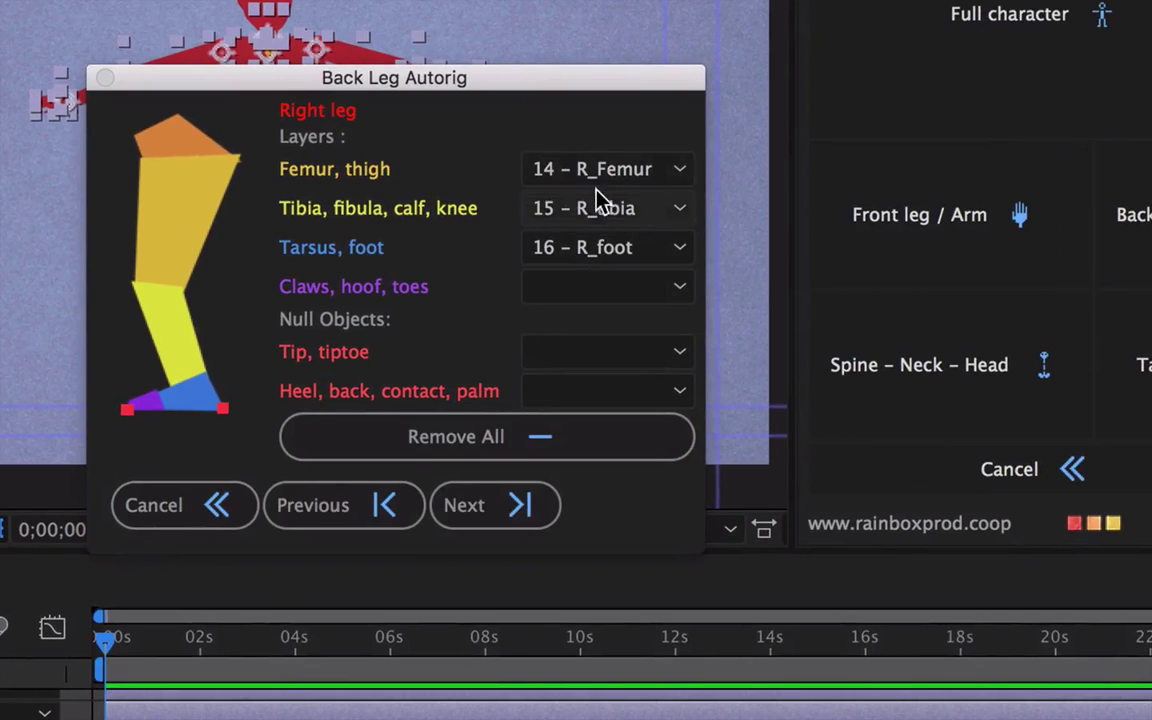
Step: Accept the right leg and arm layer assignments to reach Spine Autorig with head, neck, torso and pelvis
{"action": "left_click", "coordinate": [483, 508]}
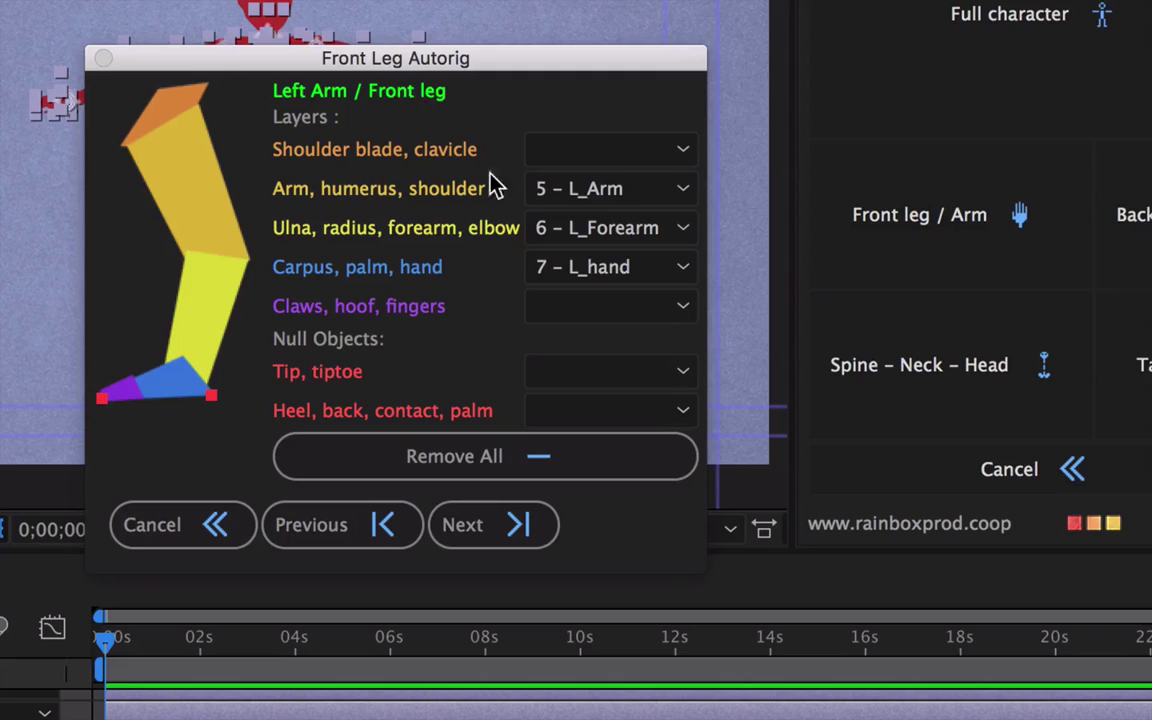
{"action": "left_click", "coordinate": [518, 540]}
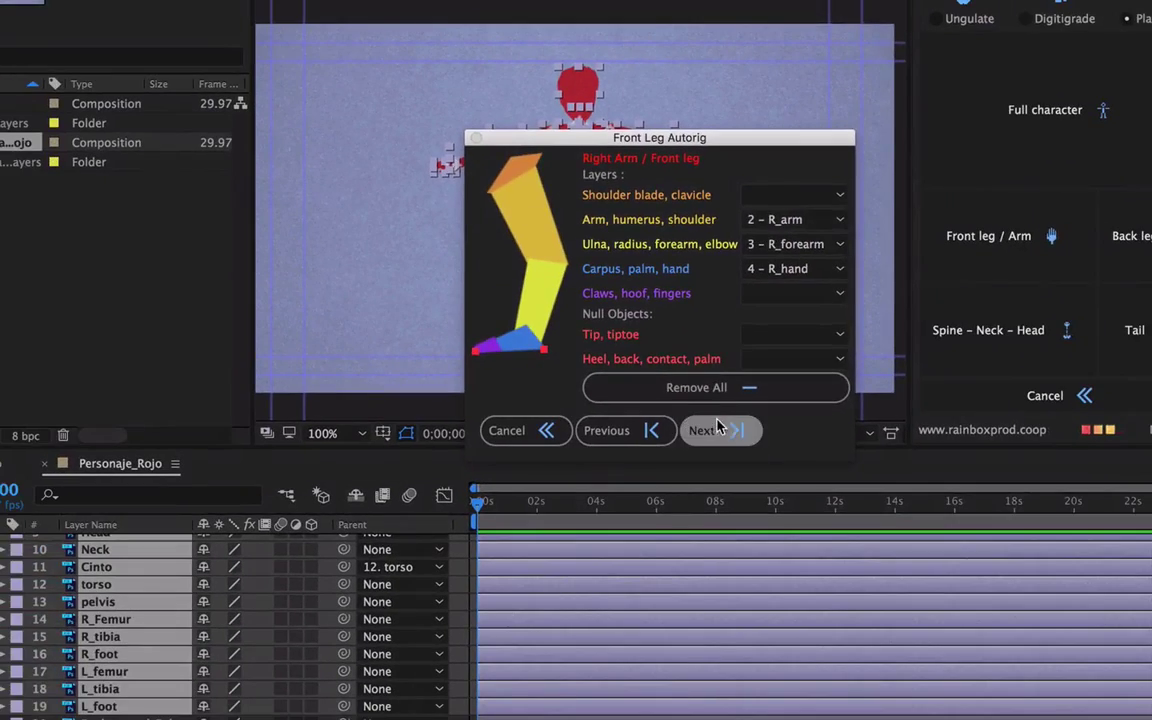
{"action": "left_click", "coordinate": [700, 459]}
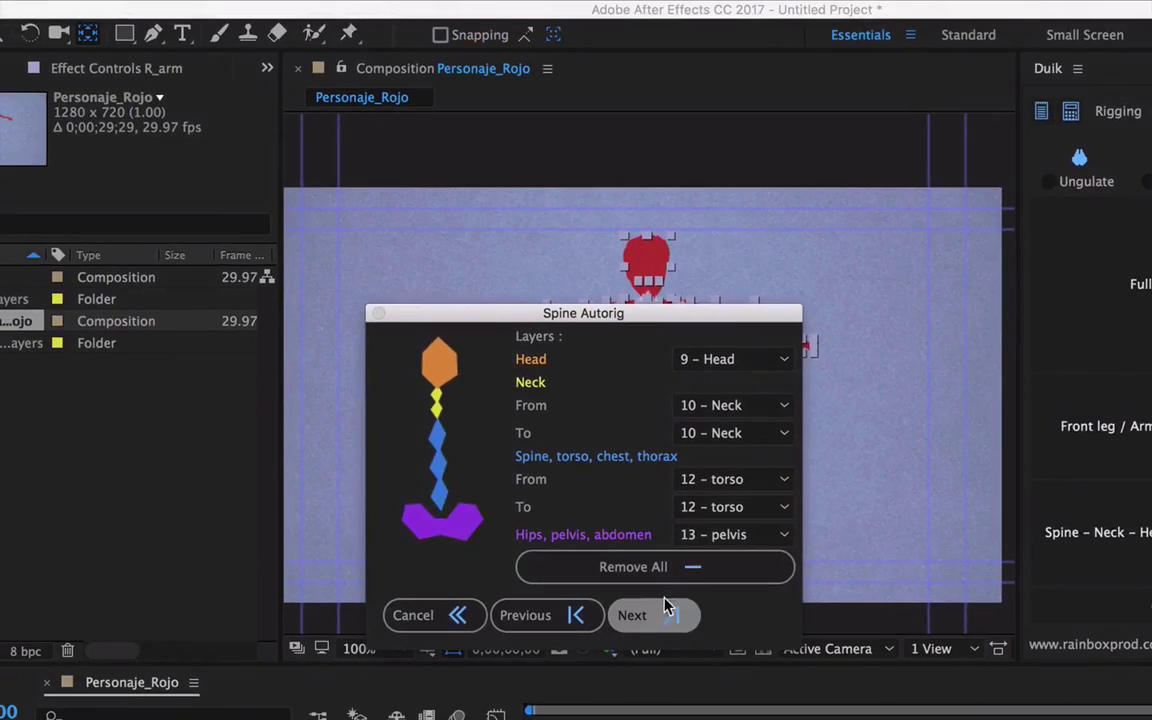
Step: Remove all tail layers and build the rig, adding C_Head, C_Shoulders, C_pelvis, hand and foot controllers
{"action": "left_click", "coordinate": [657, 615]}
{"action": "left_click_drag", "start_coordinate": [853, 343], "coordinate": [661, 236]}
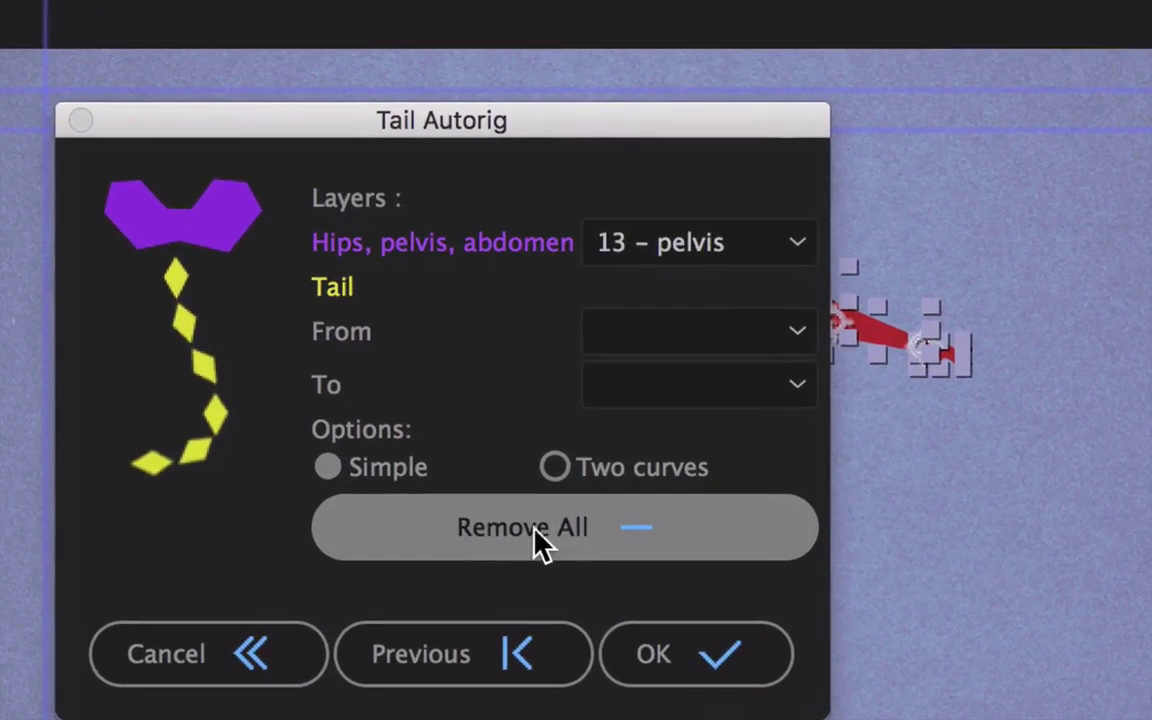
{"action": "left_click", "coordinate": [475, 530]}
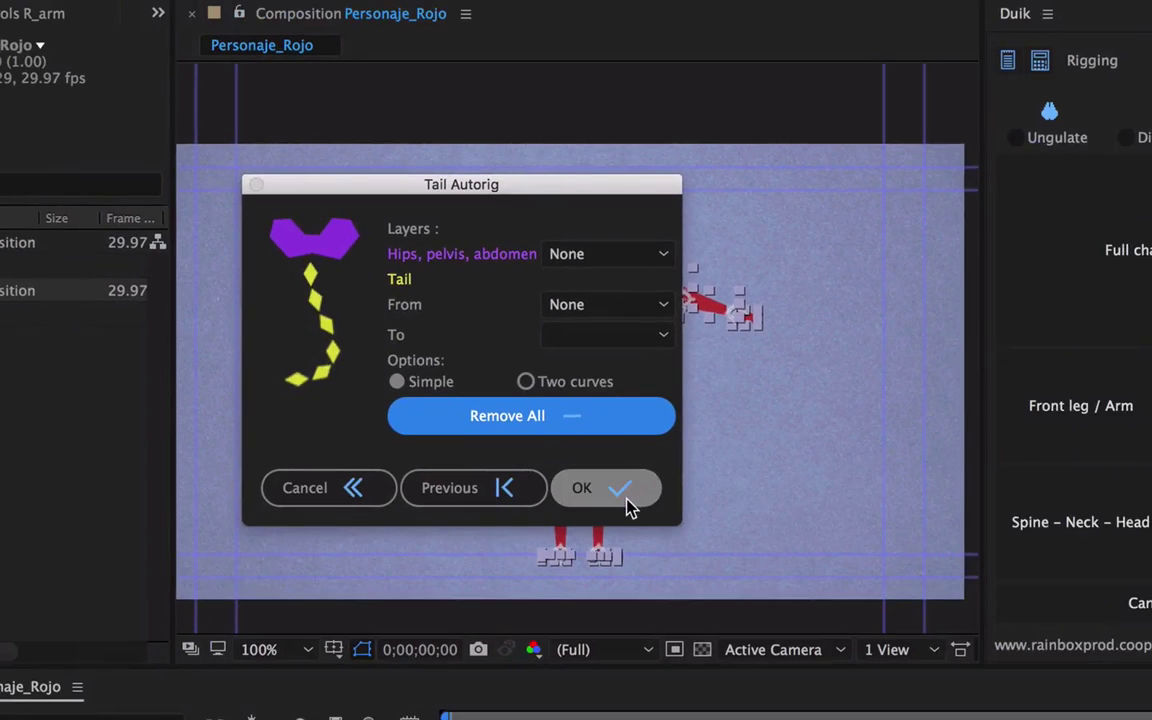
{"action": "left_click", "coordinate": [678, 572]}
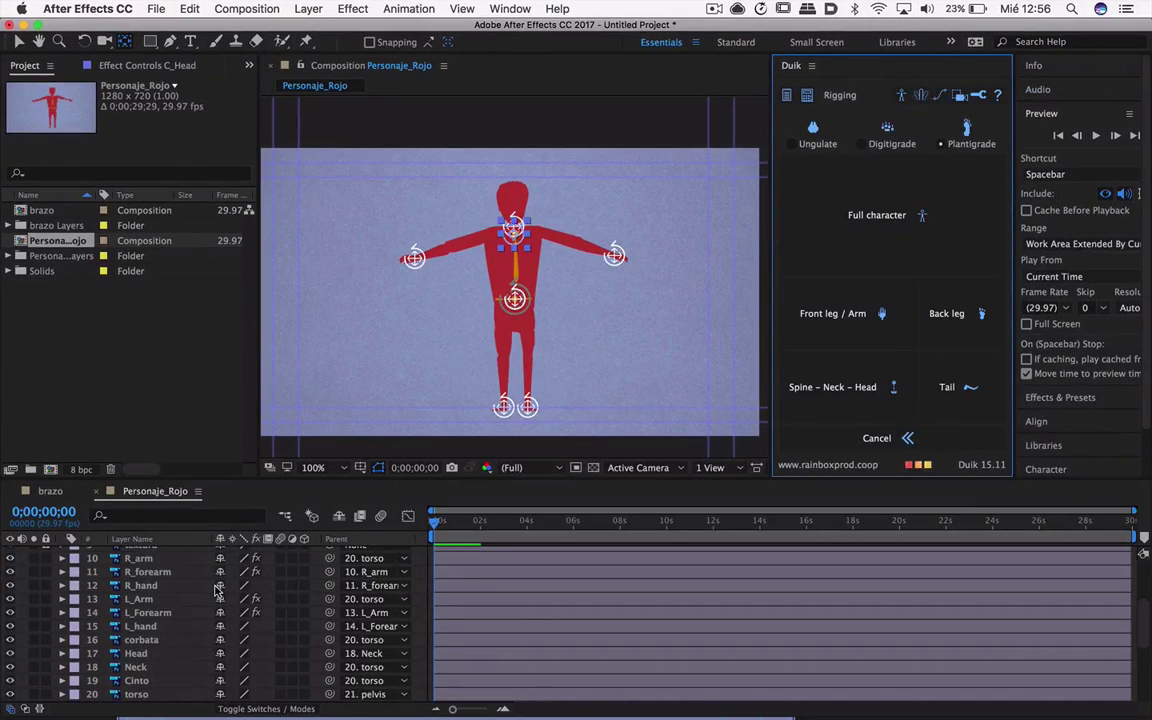
{"action": "scroll", "coordinate": [215, 590], "scroll_direction": "up", "scroll_amount": 3}
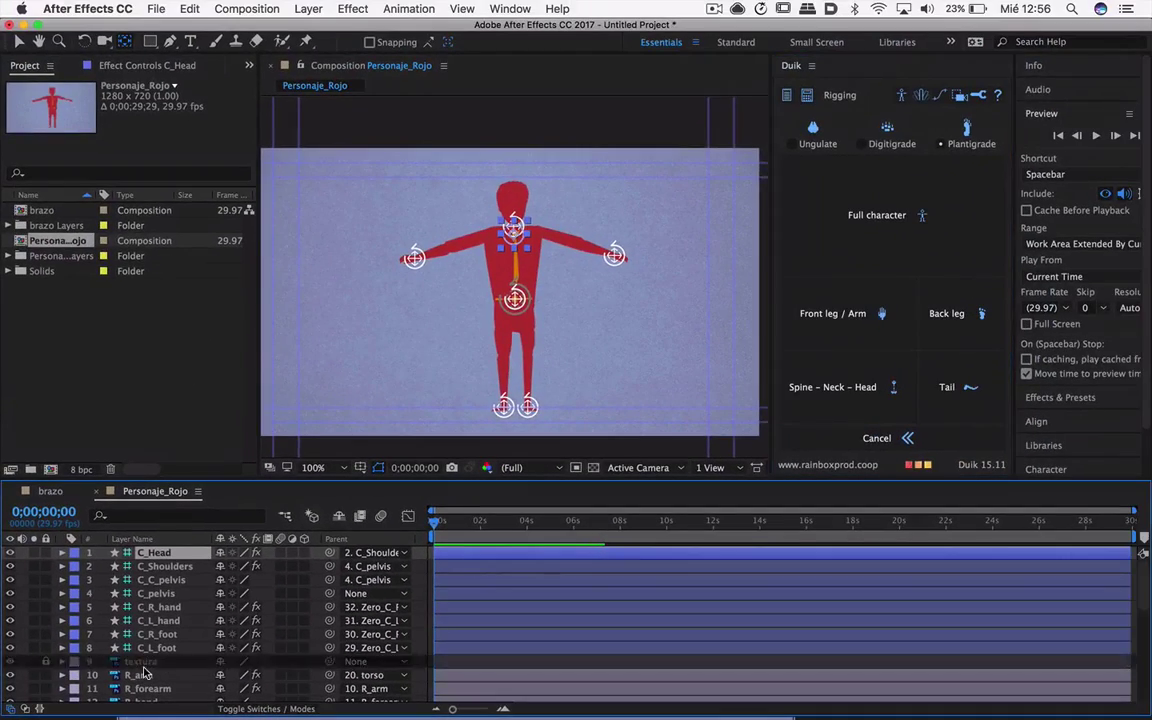
Step: Mark layers textura through L_foot as shy and hide them, leaving only the eight controllers
{"action": "scroll", "coordinate": [120, 640], "scroll_direction": "down", "scroll_amount": 5}
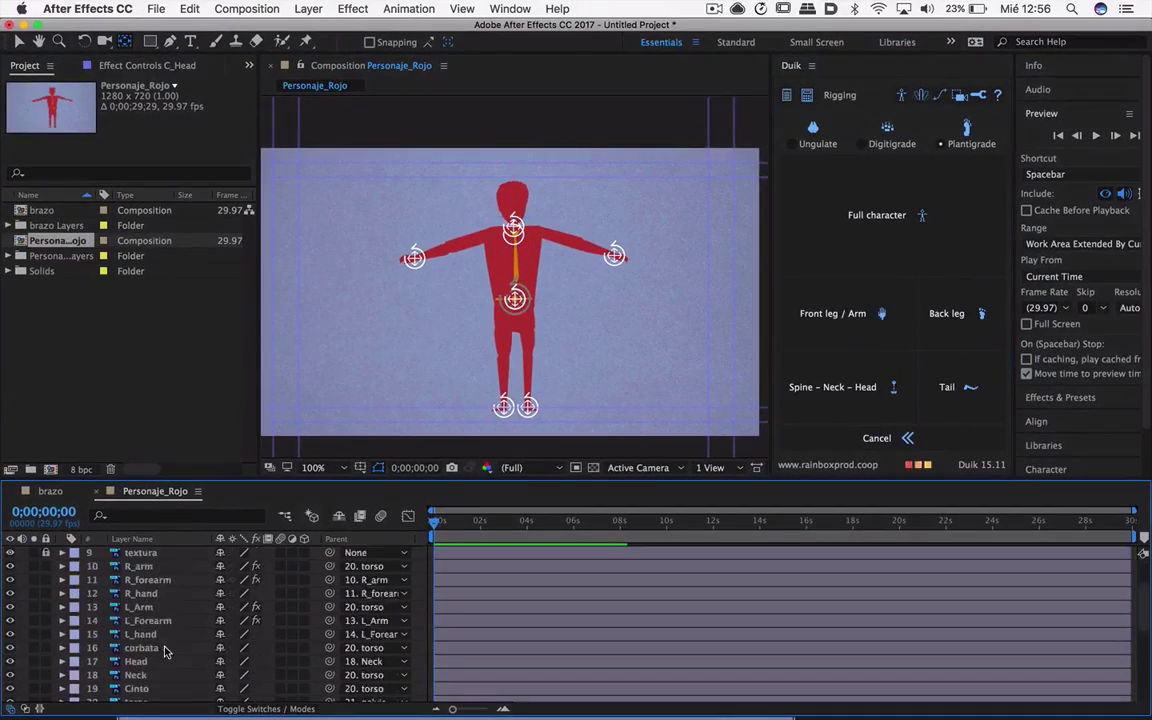
{"action": "scroll", "coordinate": [85, 605], "scroll_direction": "up", "scroll_amount": 4}
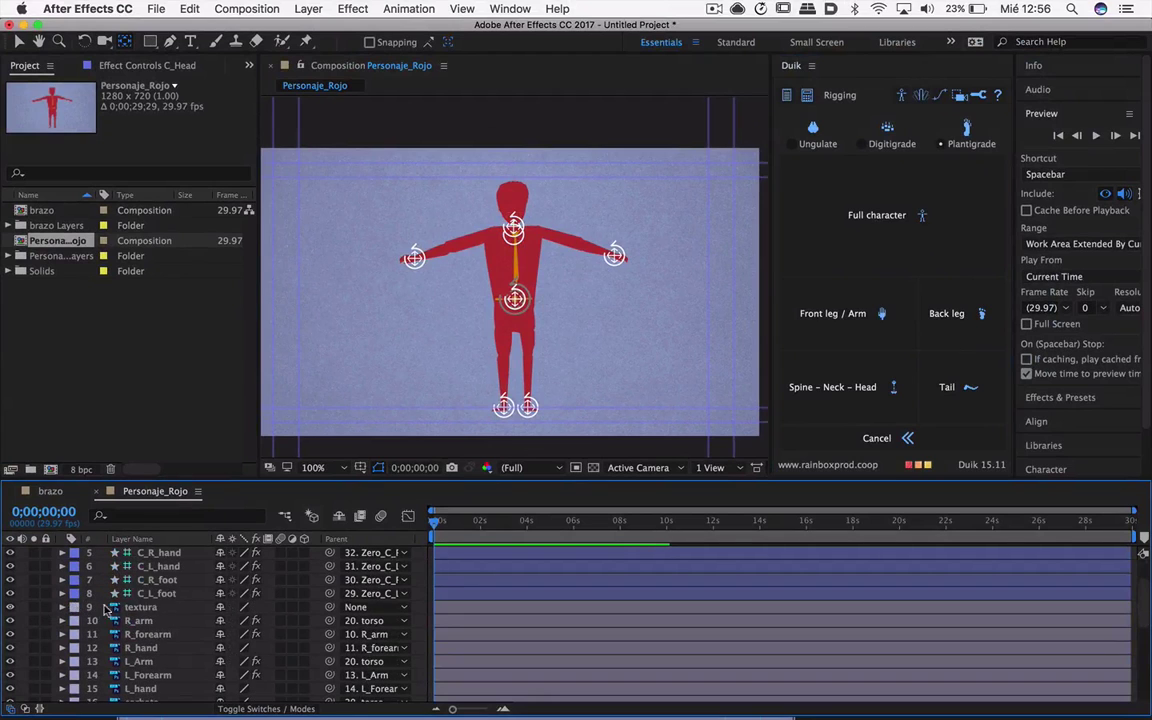
{"action": "left_click", "coordinate": [143, 609]}
{"action": "scroll", "coordinate": [158, 627], "scroll_direction": "down", "scroll_amount": 6}
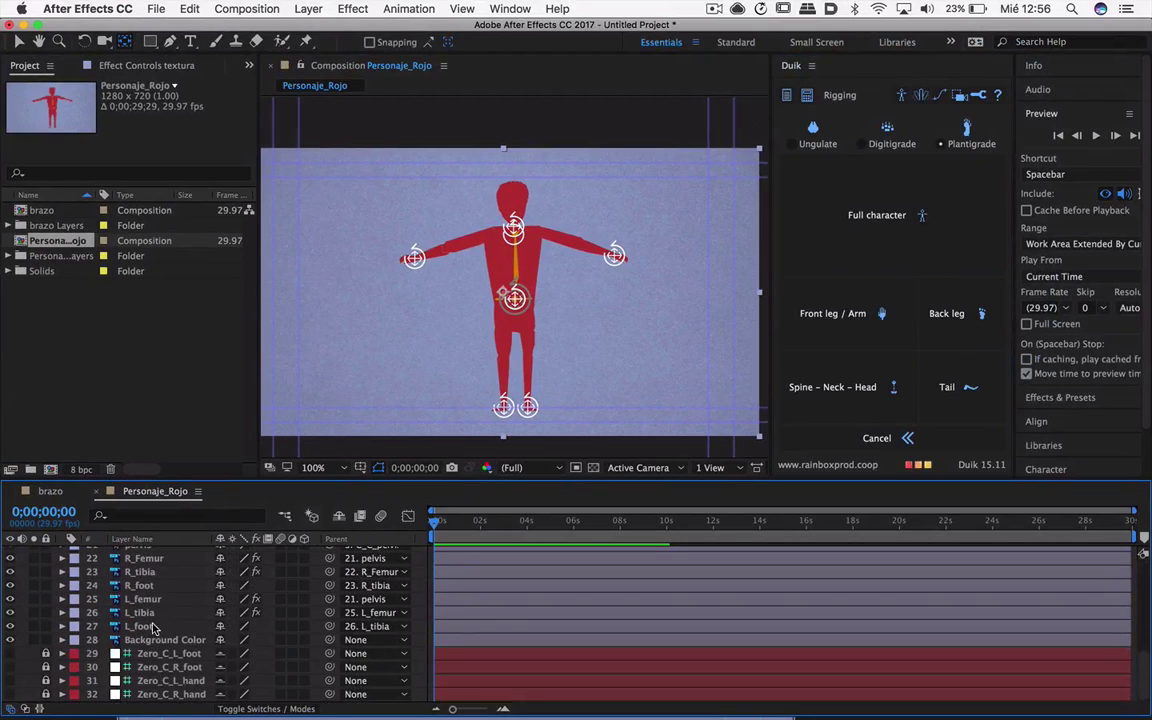
{"action": "left_click", "coordinate": [153, 627], "text": "shift"}
{"action": "scroll", "coordinate": [145, 628], "scroll_direction": "up", "scroll_amount": 7}
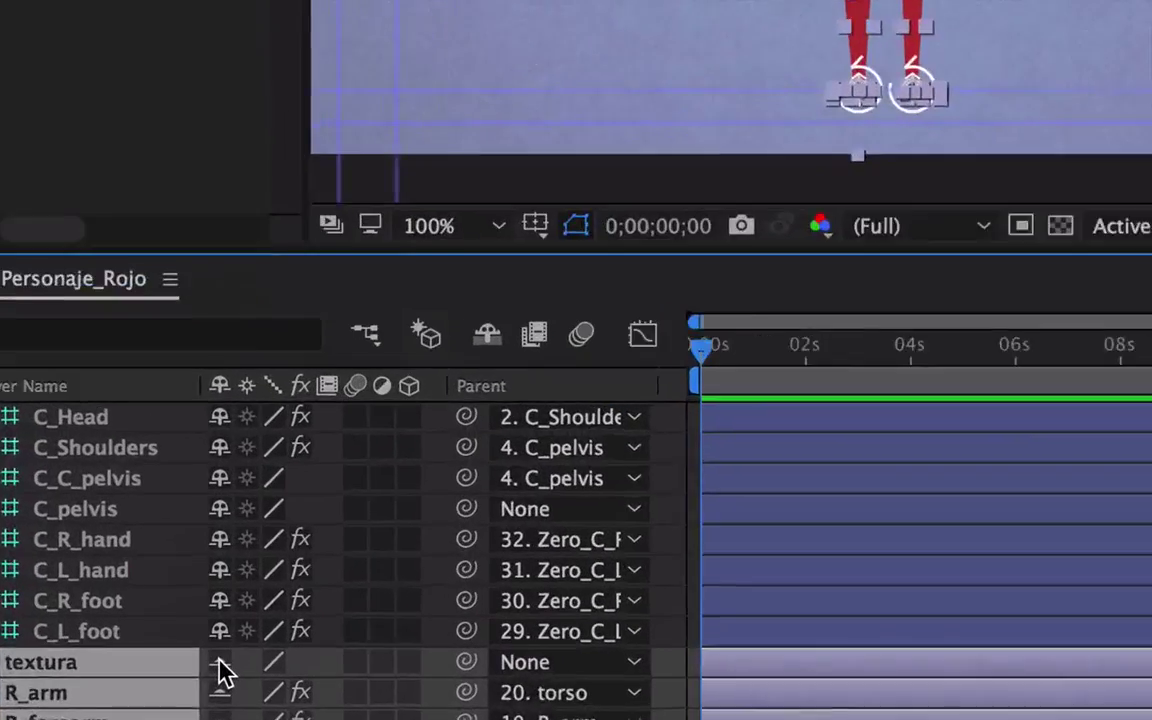
{"action": "scroll", "coordinate": [220, 590], "scroll_direction": "down", "scroll_amount": 10}
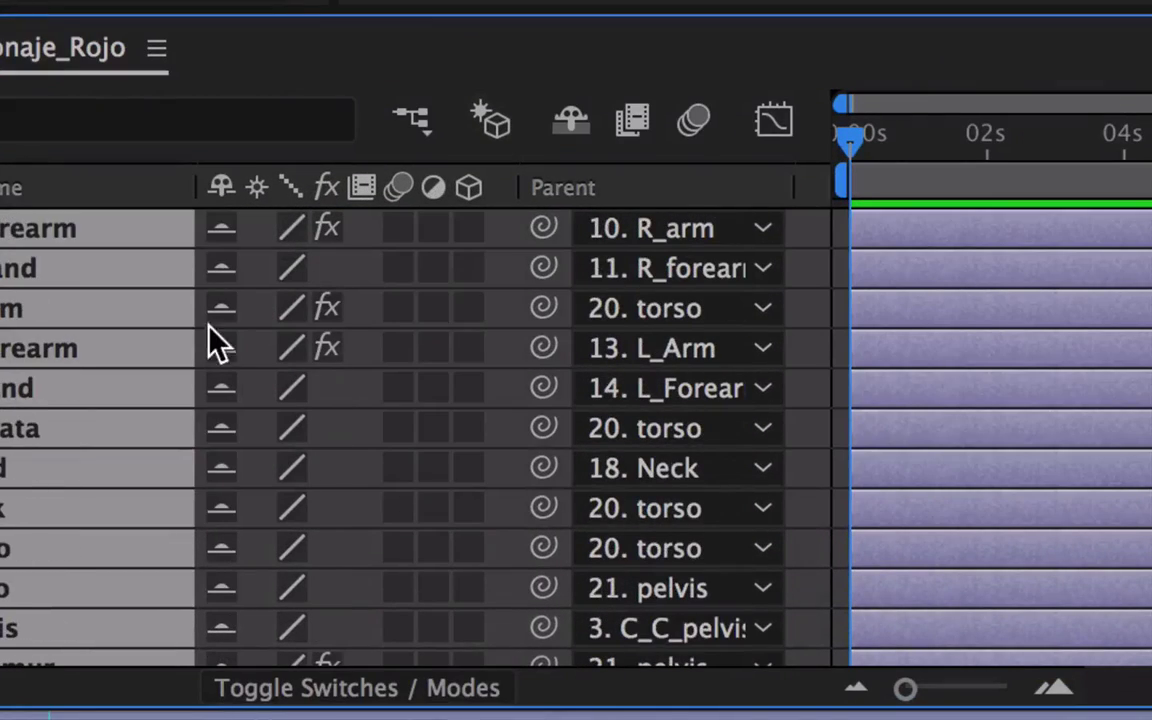
{"action": "left_click", "coordinate": [580, 128]}
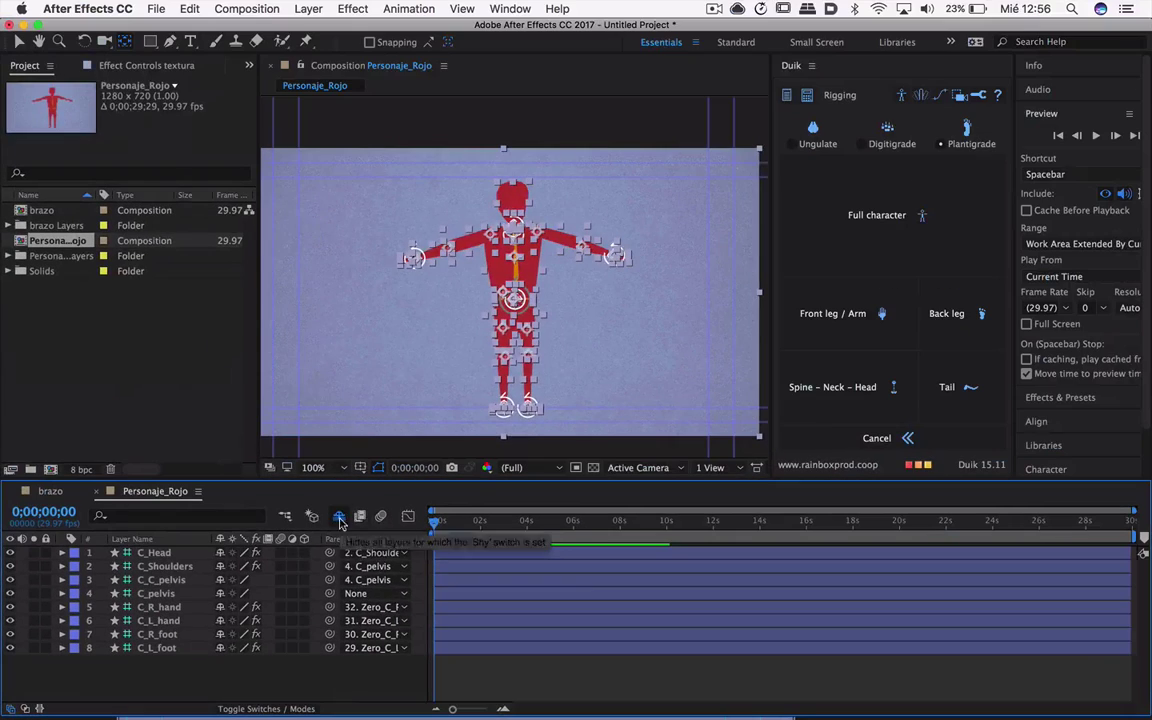
Step: Drag C_C_pelvis to bend the knees and move C_R_hand to re-pose the right arm
{"action": "left_click", "coordinate": [143, 567]}
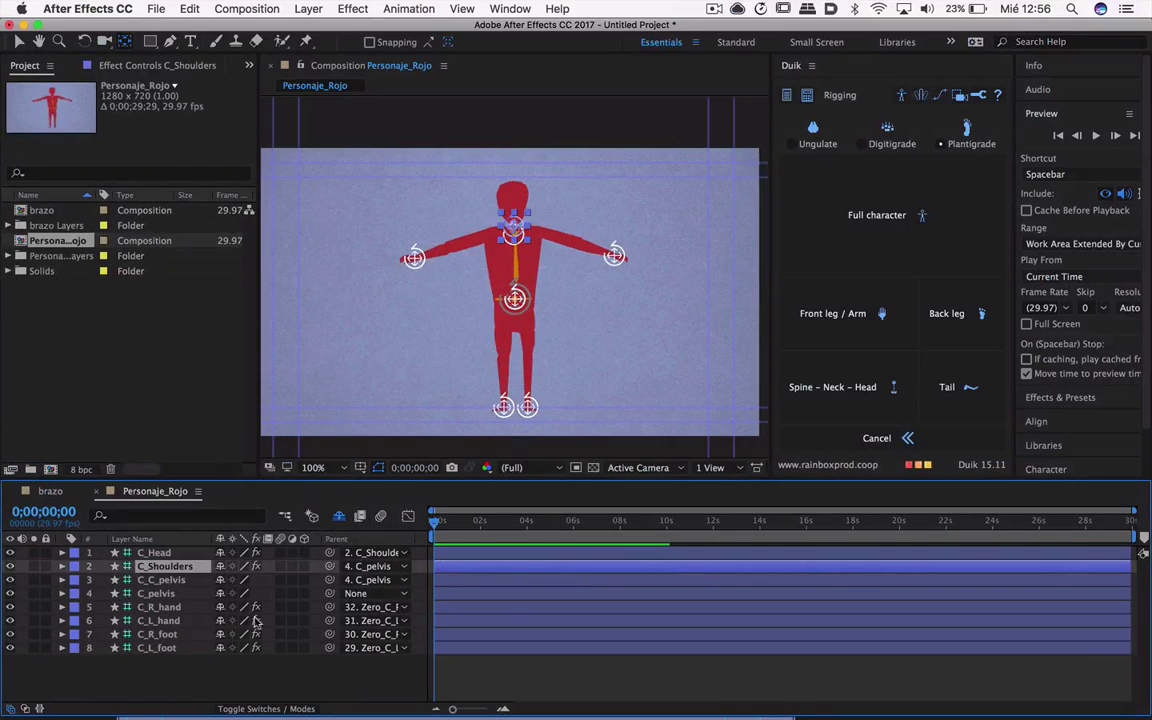
{"action": "left_click", "coordinate": [614, 256]}
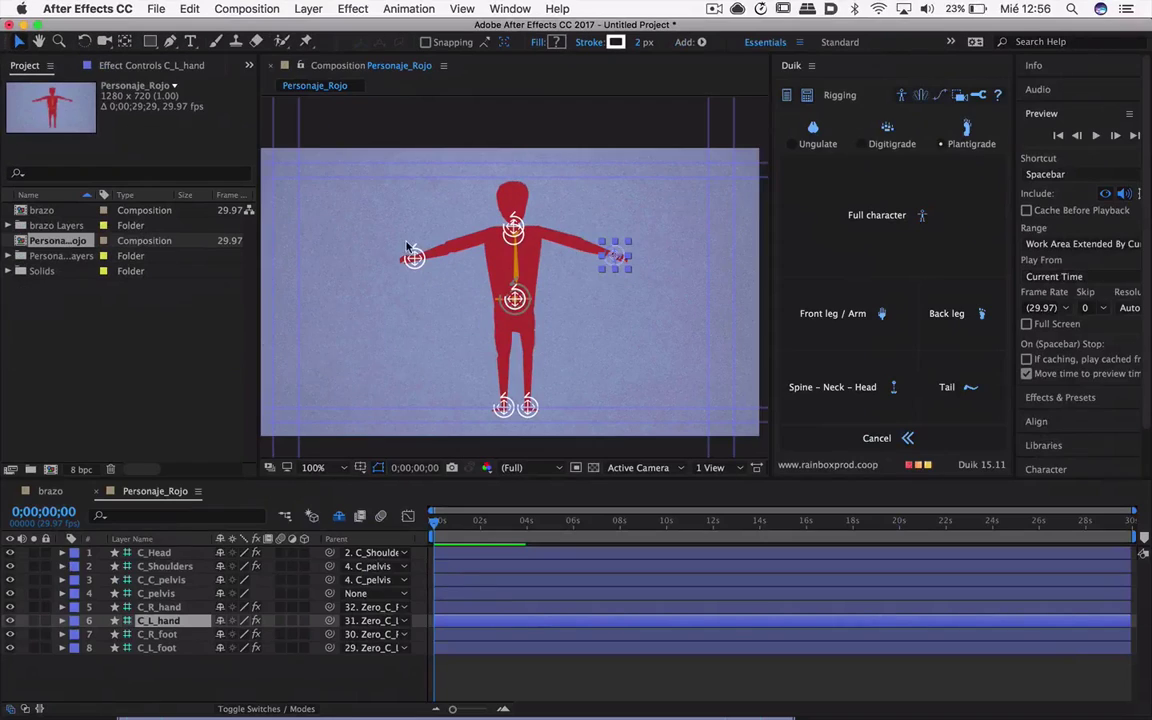
{"action": "mouse_move", "coordinate": [514, 300]}
{"action": "left_mouse_down"}
{"action": "mouse_move", "coordinate": [527, 290]}
{"action": "mouse_move", "coordinate": [512, 302]}
{"action": "left_mouse_up"}
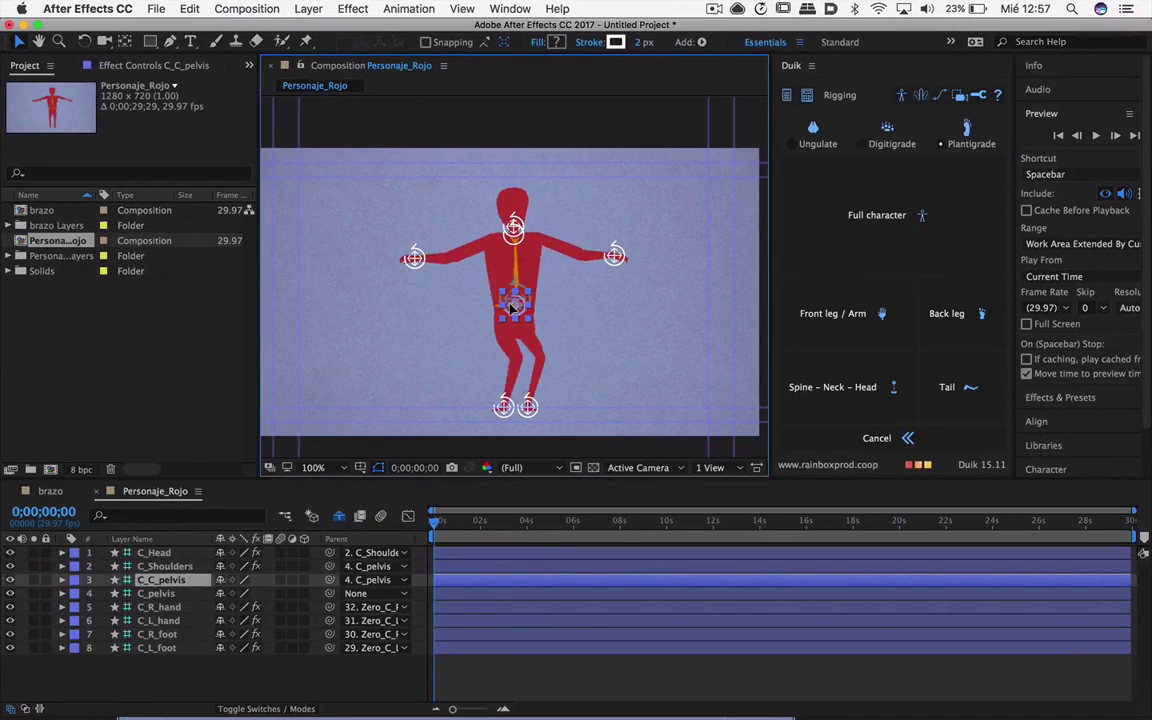
{"action": "left_click", "coordinate": [414, 260]}
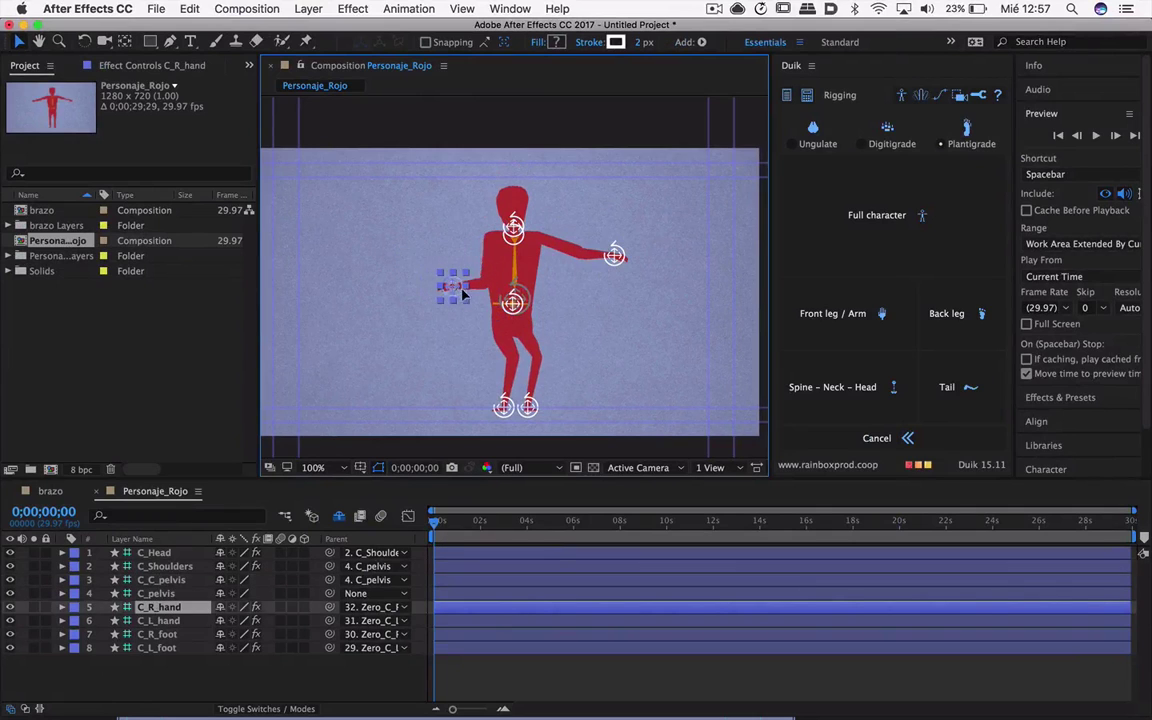
{"action": "left_click_drag", "start_coordinate": [463, 293], "coordinate": [437, 246]}
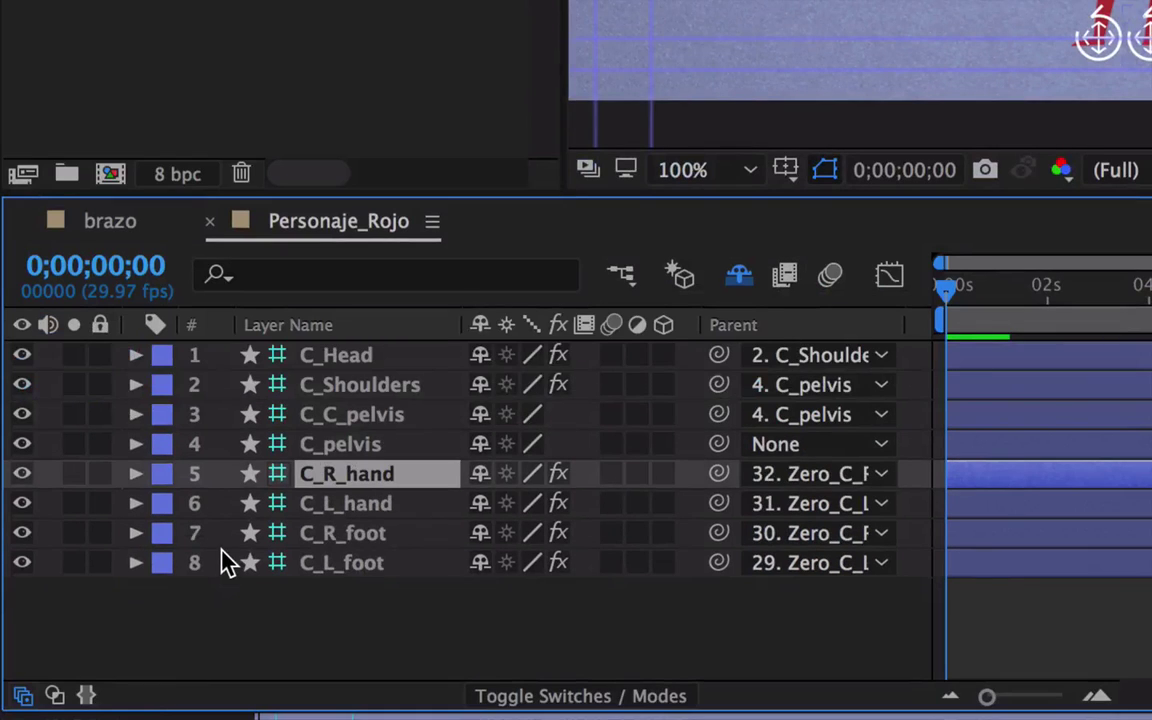
Step: Keyframe C_R_hand's Position at 66,78 on 0;00;00;20 and 62,-52 on 0;00;01;07
{"action": "key", "text": "p"}
{"action": "left_click", "coordinate": [226, 503]}
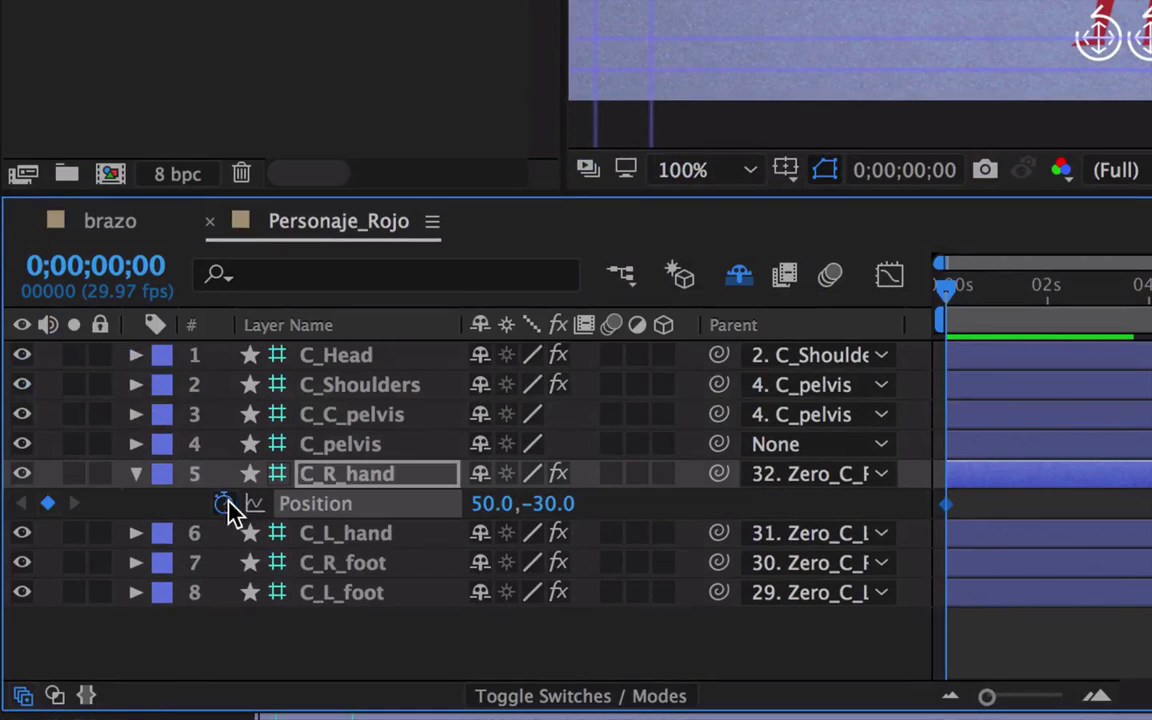
{"action": "left_click", "coordinate": [634, 446]}
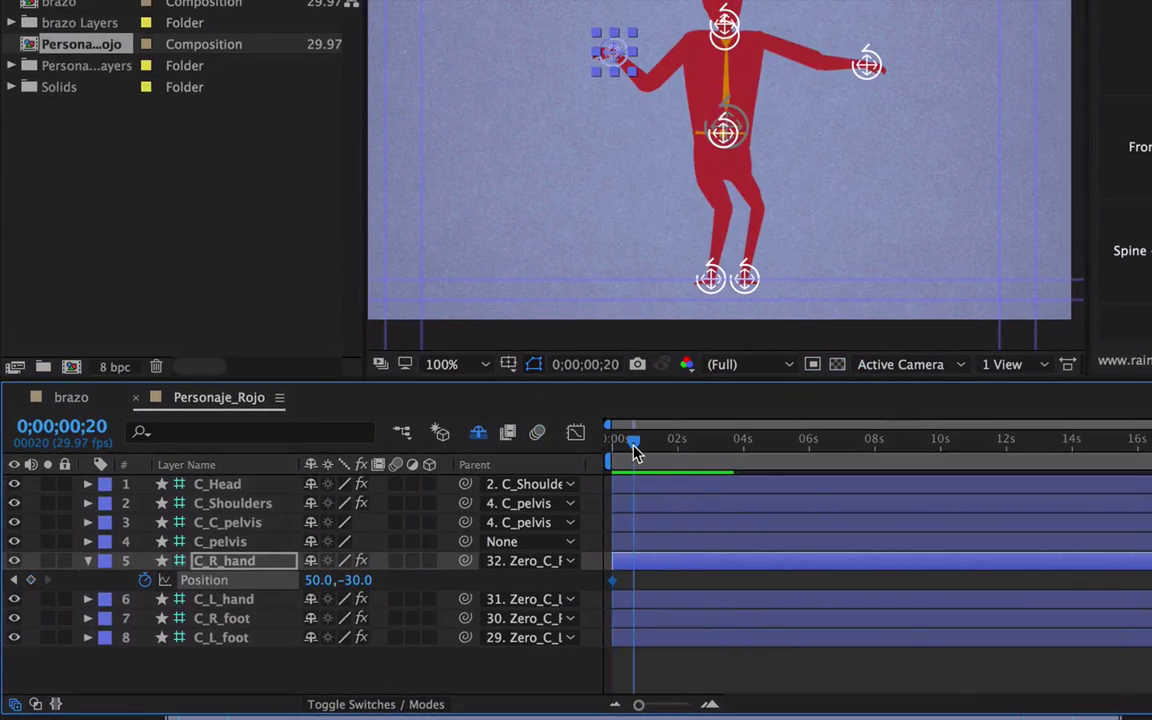
{"action": "left_click_drag", "start_coordinate": [617, 50], "coordinate": [630, 142]}
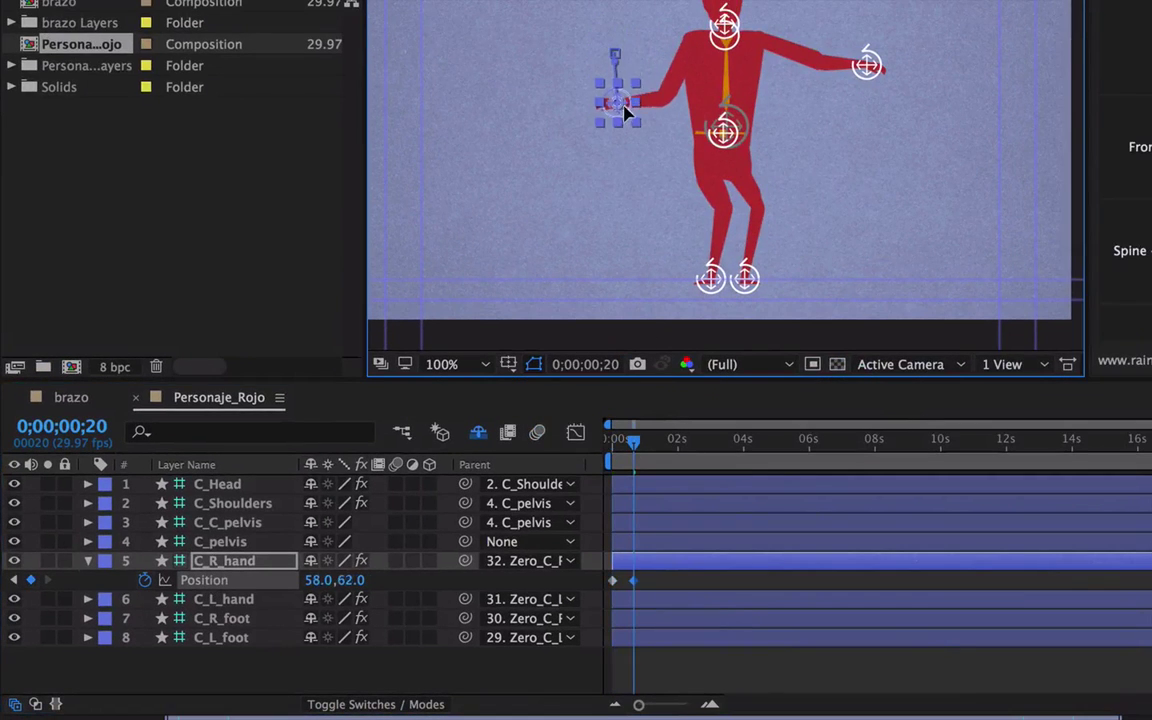
{"action": "key", "text": "space"}
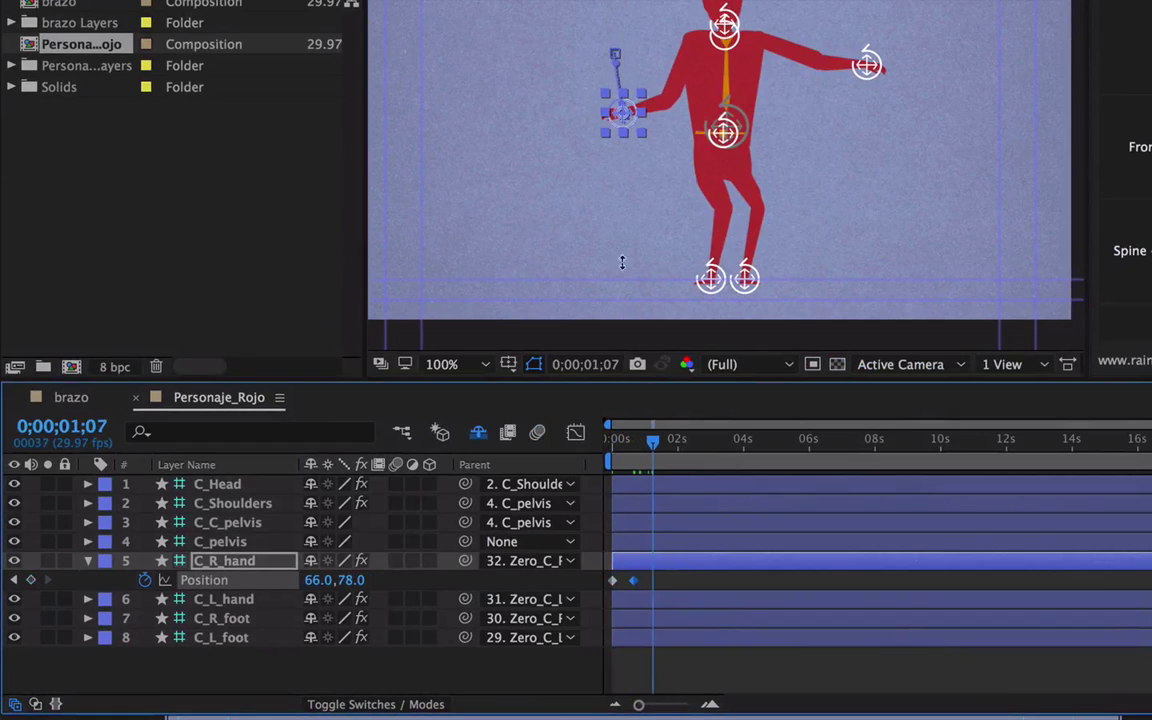
{"action": "left_click_drag", "start_coordinate": [615, 120], "coordinate": [618, 42]}
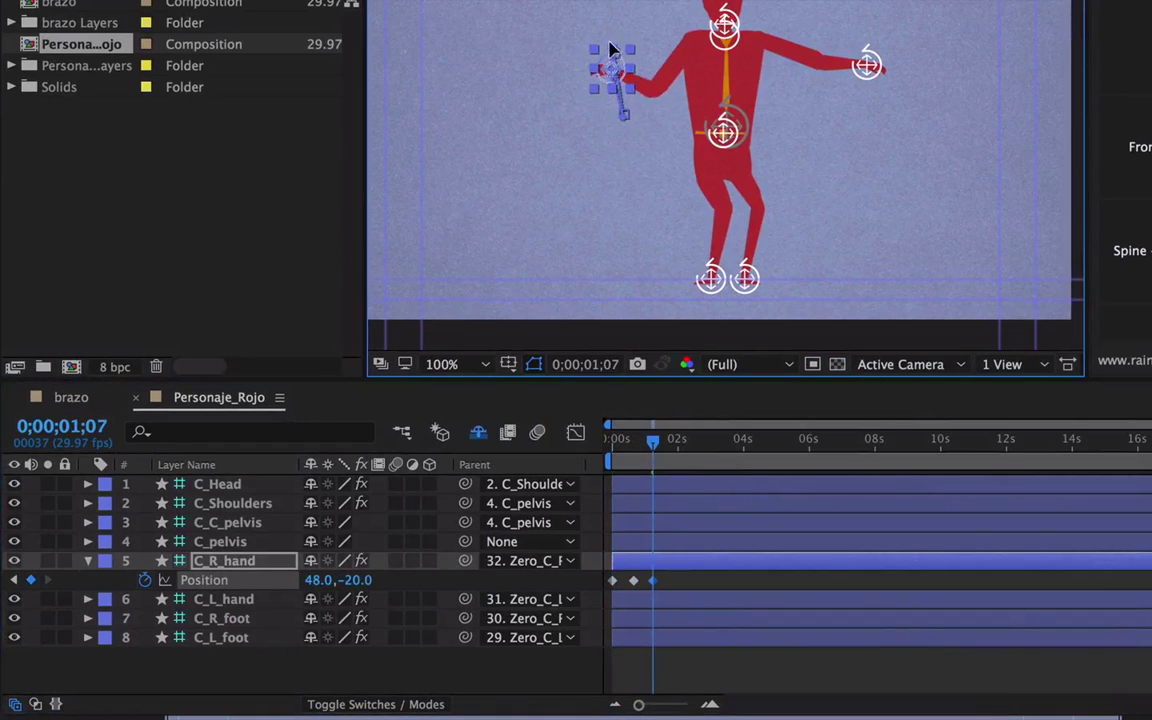
Step: Adjust C_Shoulders, reverse the left elbow bend with Clockwise, and place the left hand beside the hip
{"action": "left_click", "coordinate": [240, 504]}
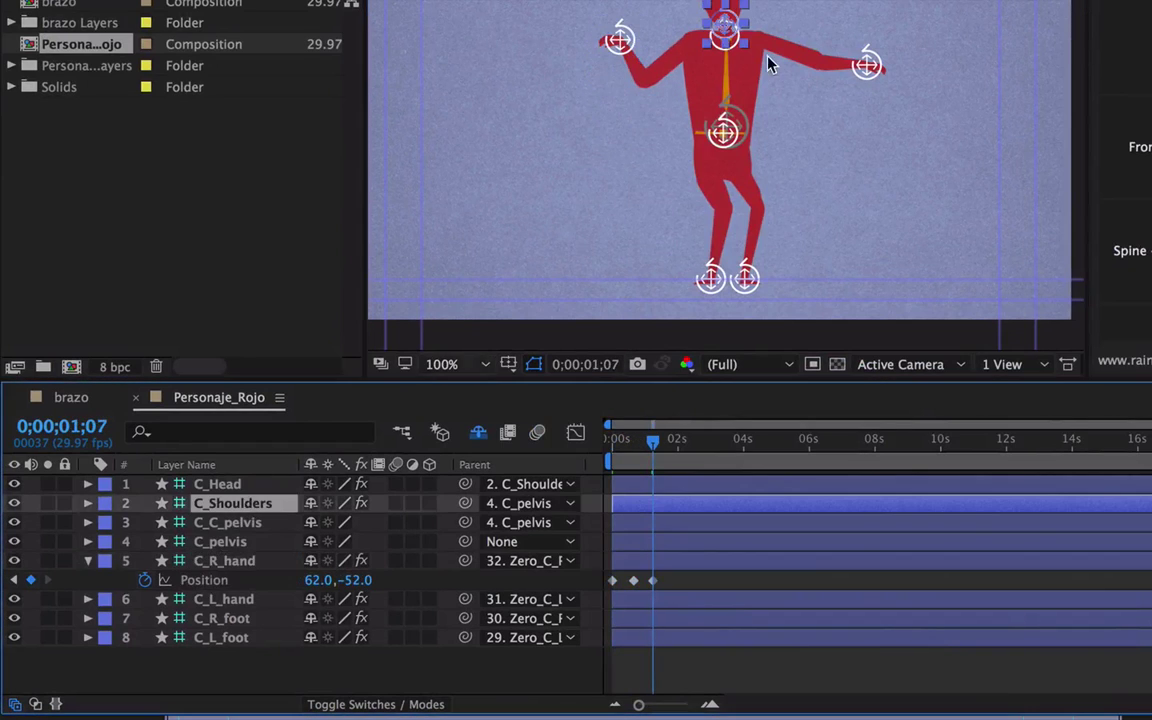
{"action": "left_click_drag", "start_coordinate": [726, 30], "coordinate": [752, 36]}
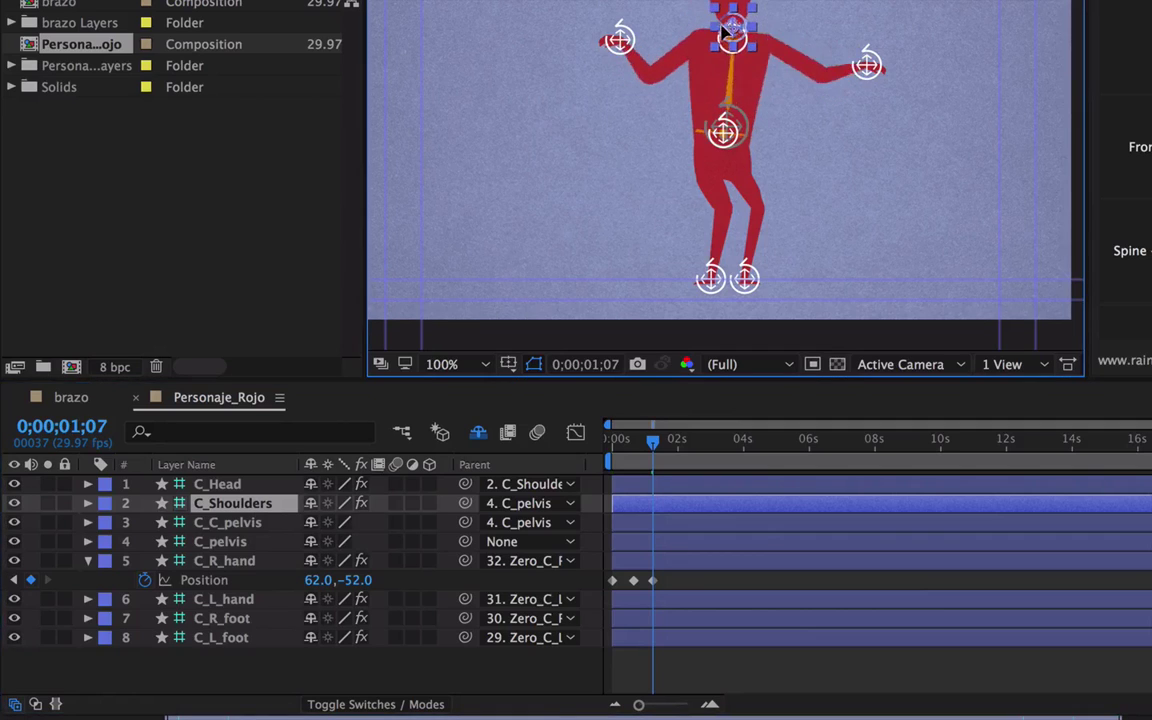
{"action": "left_click_drag", "start_coordinate": [752, 36], "coordinate": [726, 32]}
{"action": "mouse_move", "coordinate": [868, 63]}
{"action": "left_mouse_down"}
{"action": "mouse_move", "coordinate": [792, 96]}
{"action": "mouse_move", "coordinate": [846, 67]}
{"action": "left_mouse_up"}
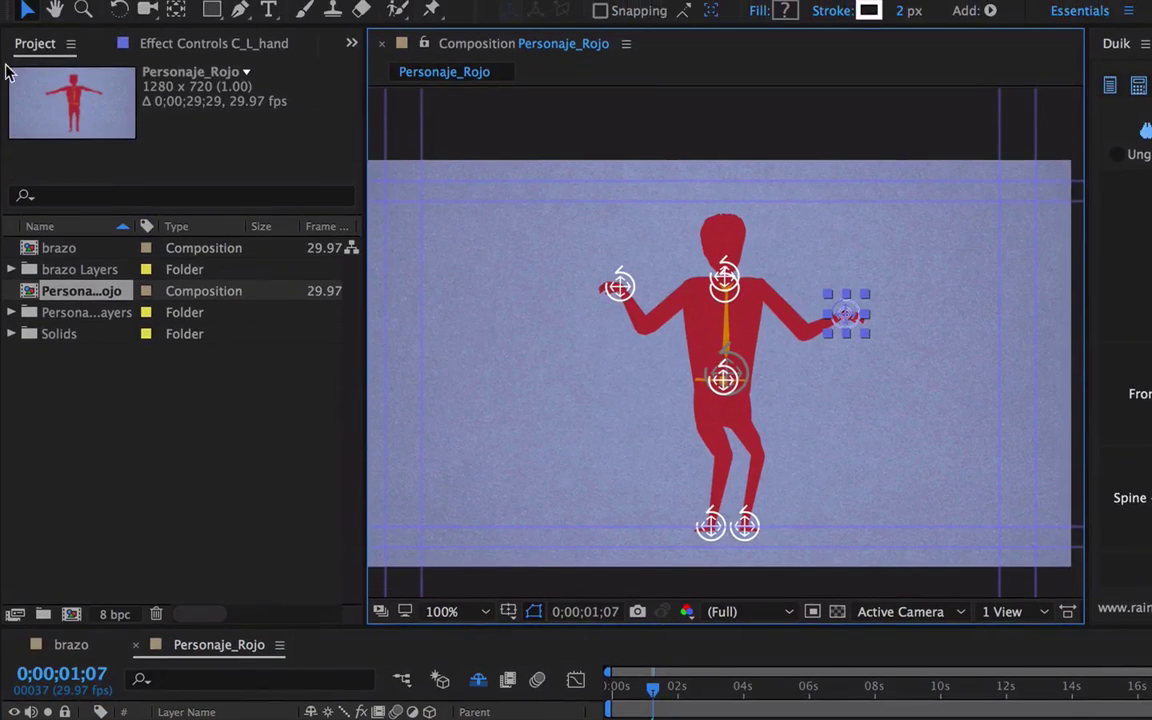
{"action": "left_click", "coordinate": [205, 47]}
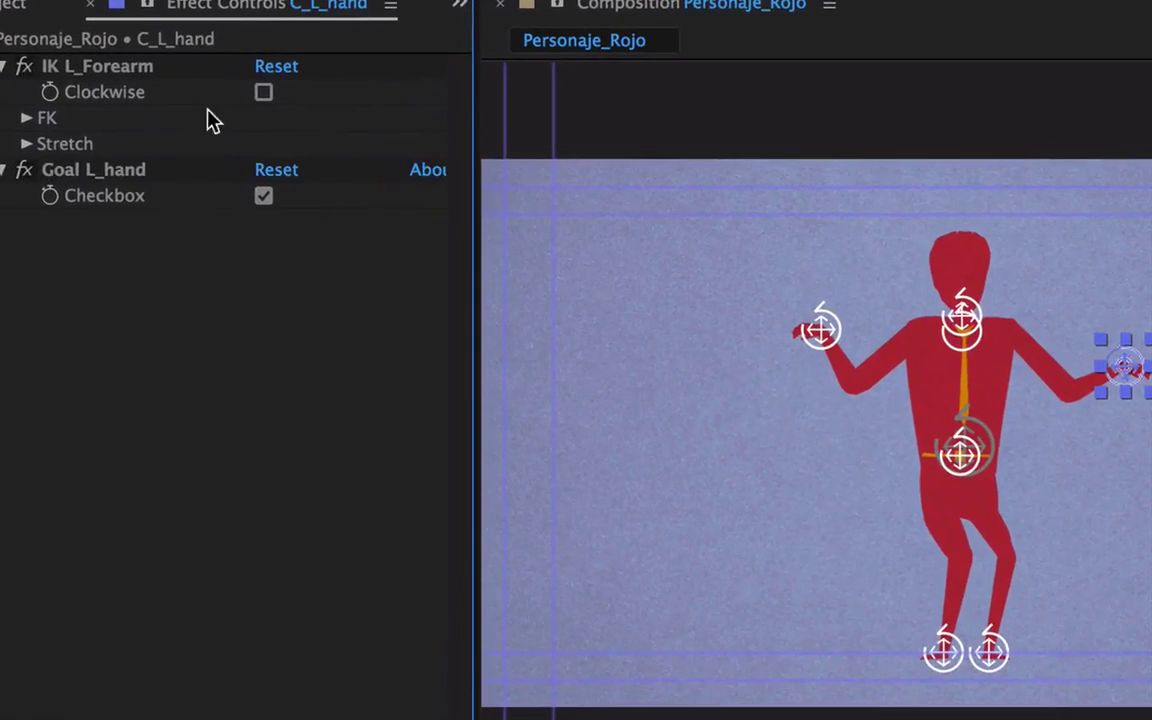
{"action": "left_click", "coordinate": [262, 93]}
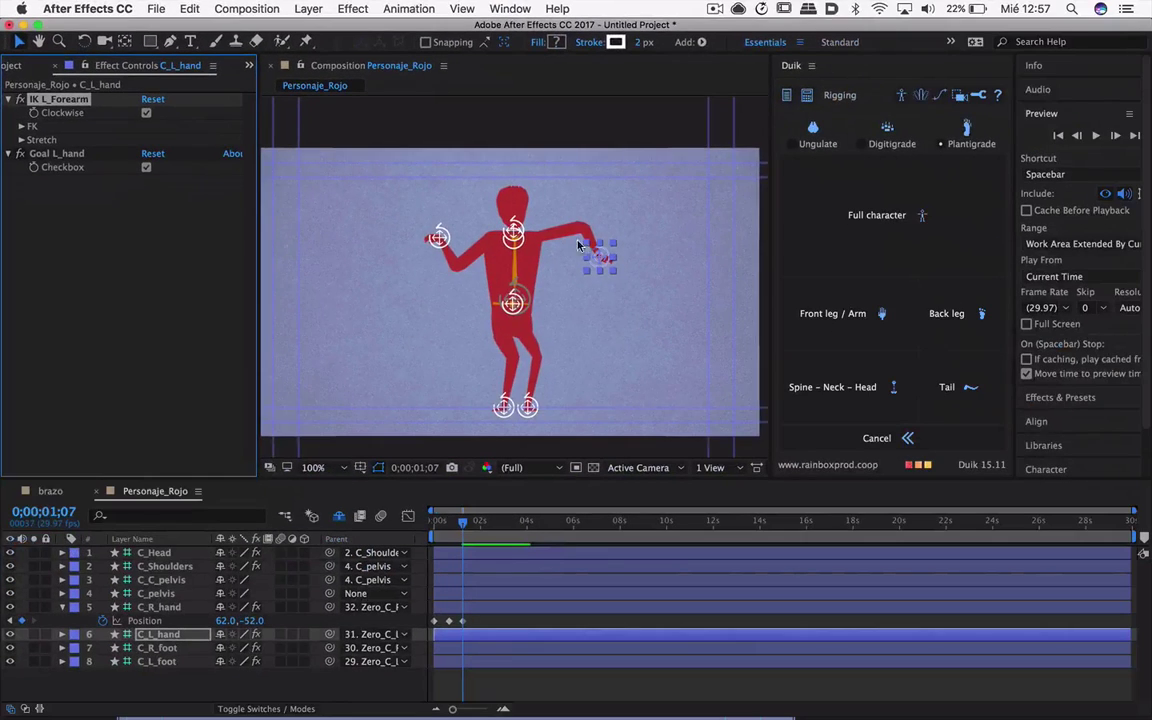
{"action": "mouse_move", "coordinate": [599, 260]}
{"action": "left_mouse_down"}
{"action": "mouse_move", "coordinate": [560, 288]}
{"action": "mouse_move", "coordinate": [581, 272]}
{"action": "left_mouse_up"}
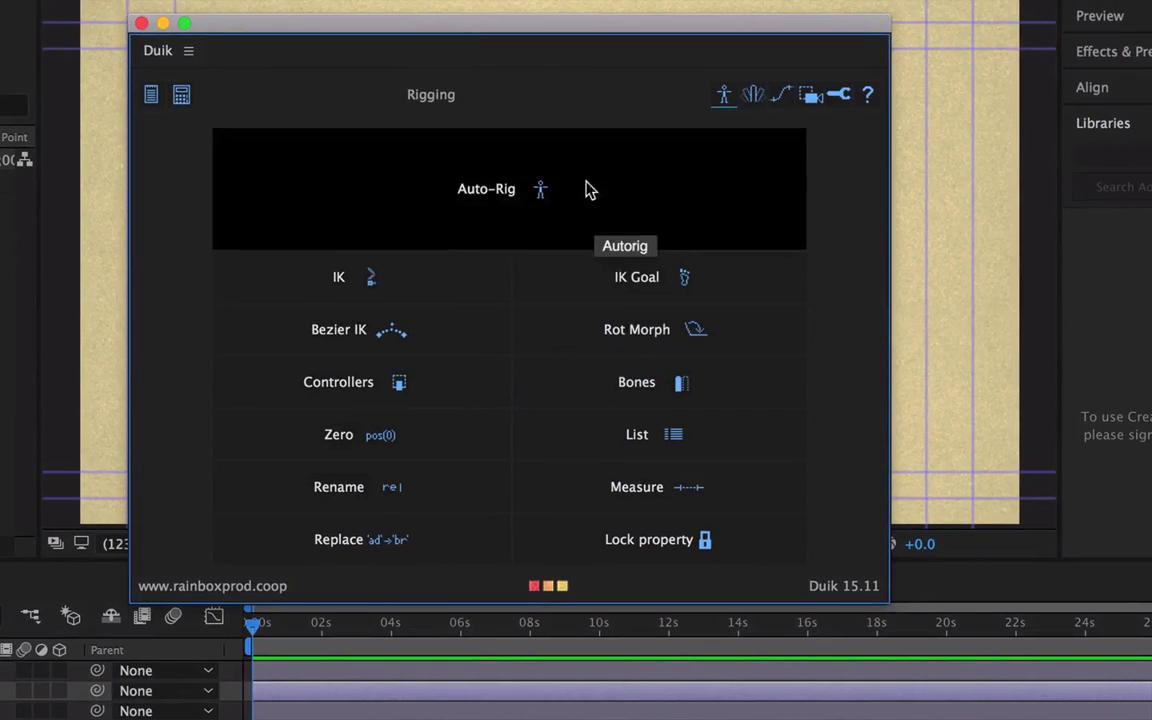
Step: Browse Duik's Animation, Cameras, Settings and Rigging pages, ending on Automation with the panel moved aside
{"action": "left_click", "coordinate": [470, 218]}
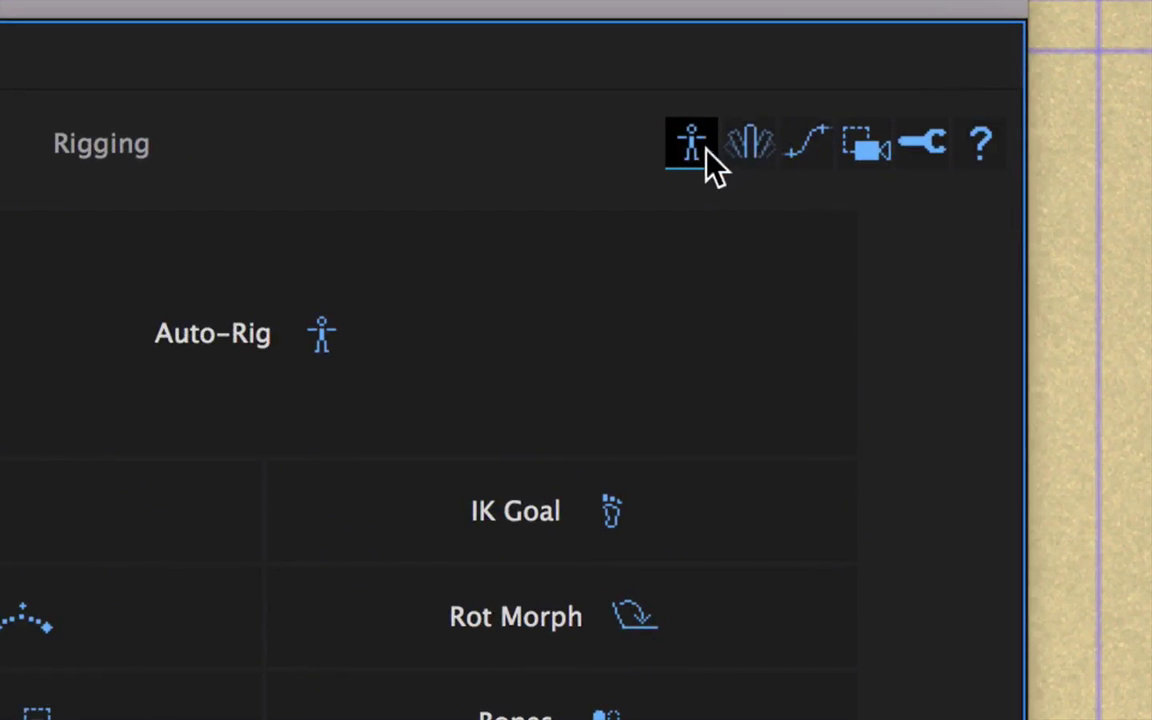
{"action": "left_click", "coordinate": [761, 166]}
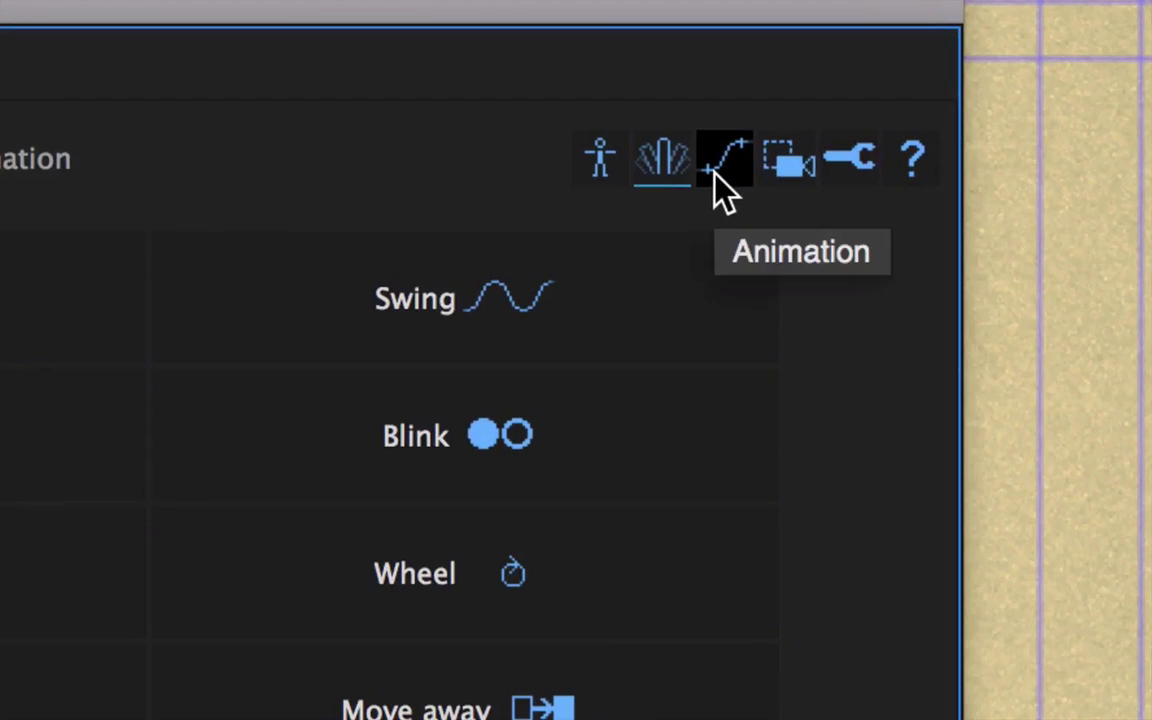
{"action": "left_click", "coordinate": [717, 173]}
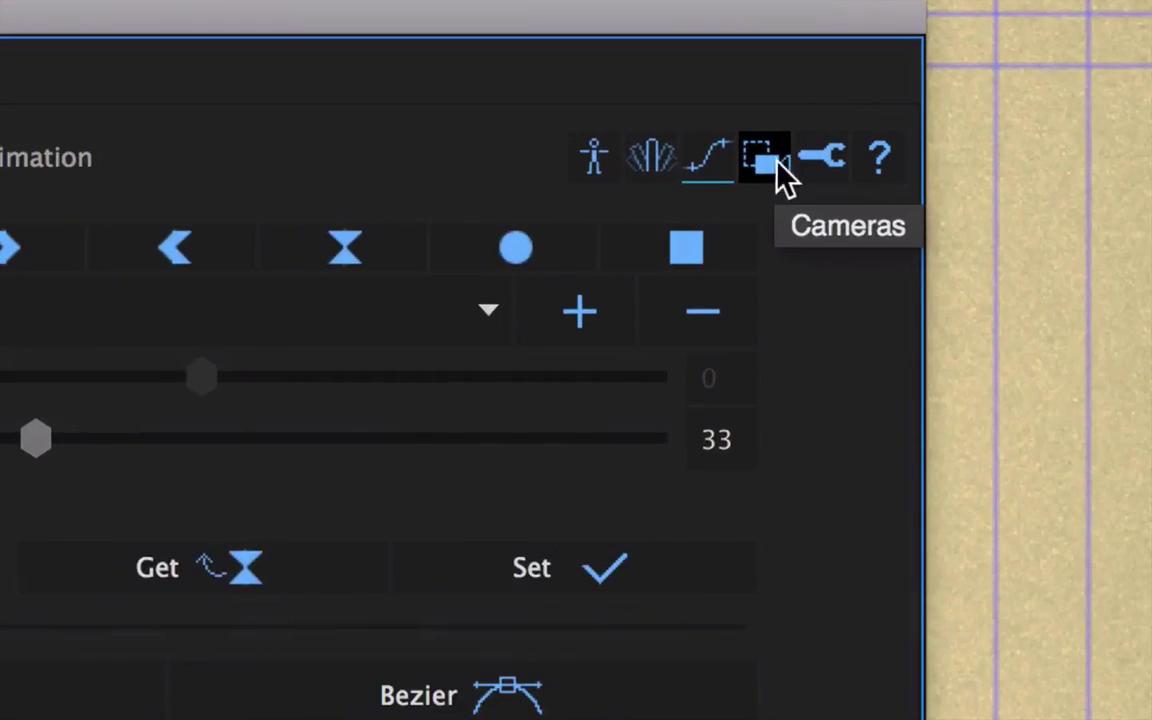
{"action": "left_click", "coordinate": [768, 158]}
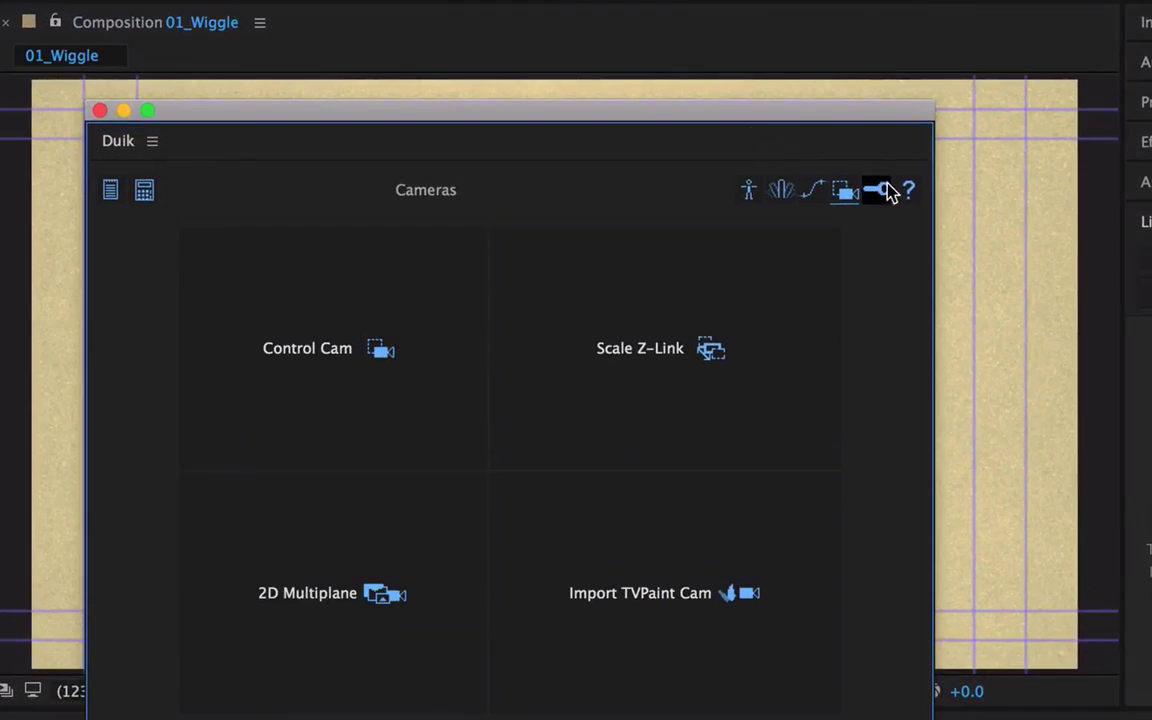
{"action": "left_click", "coordinate": [828, 167]}
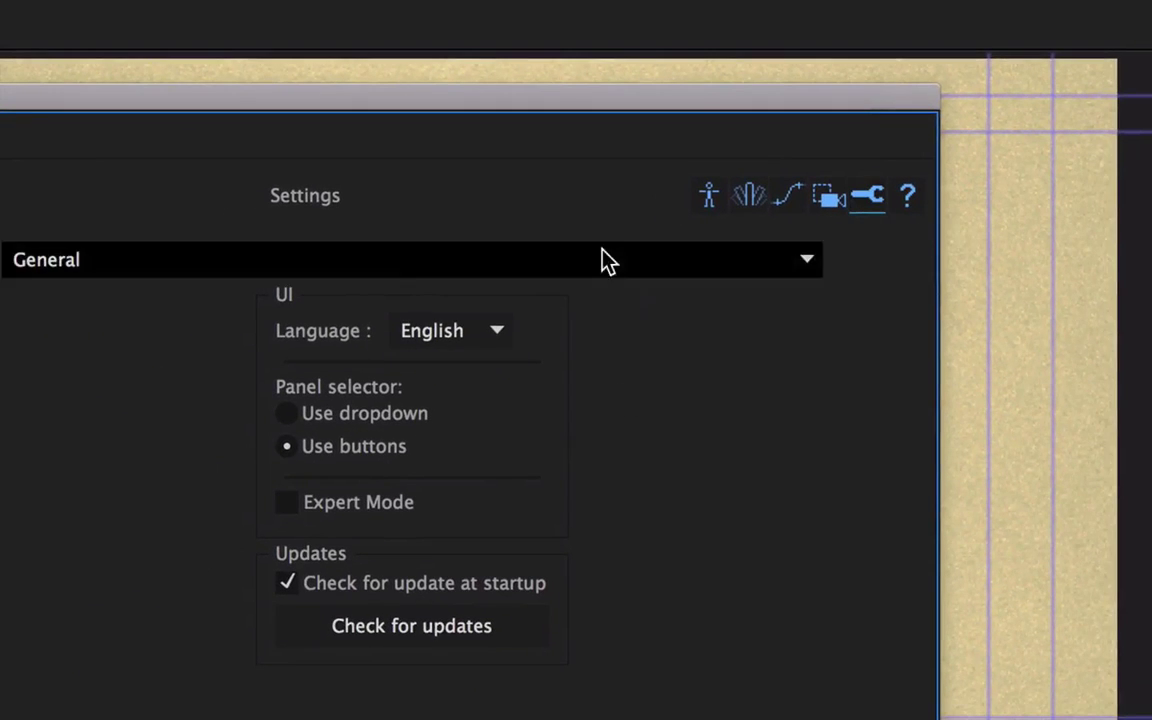
{"action": "left_click", "coordinate": [710, 194]}
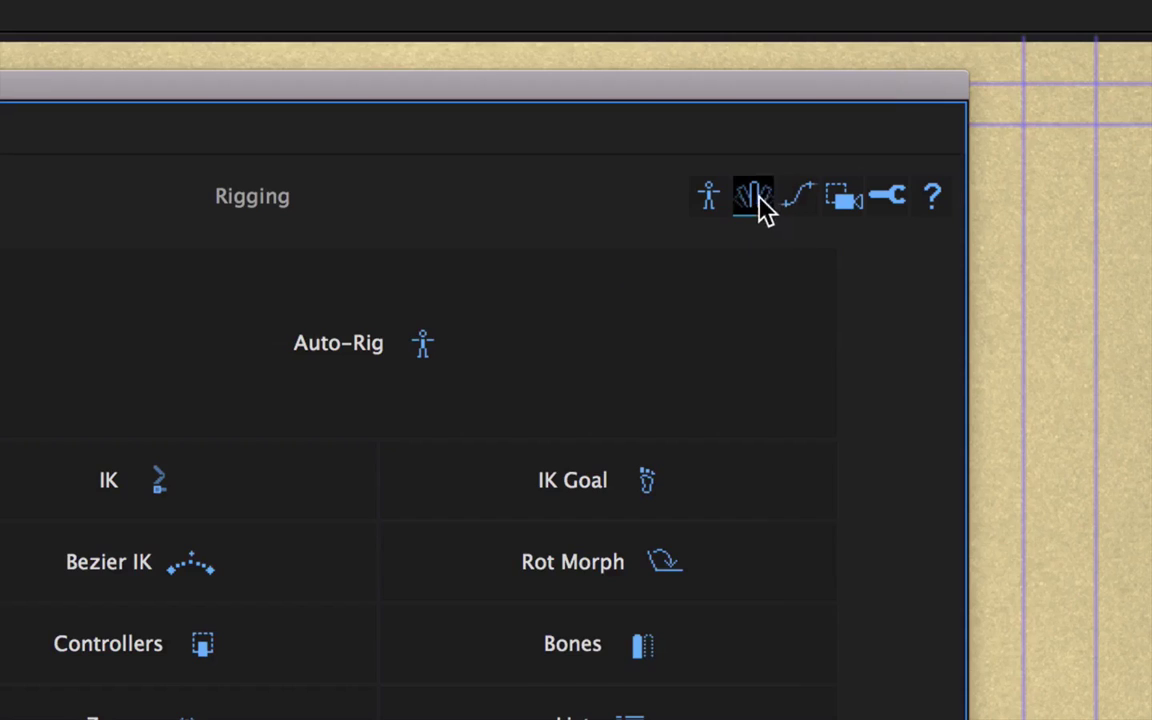
{"action": "left_click", "coordinate": [752, 197]}
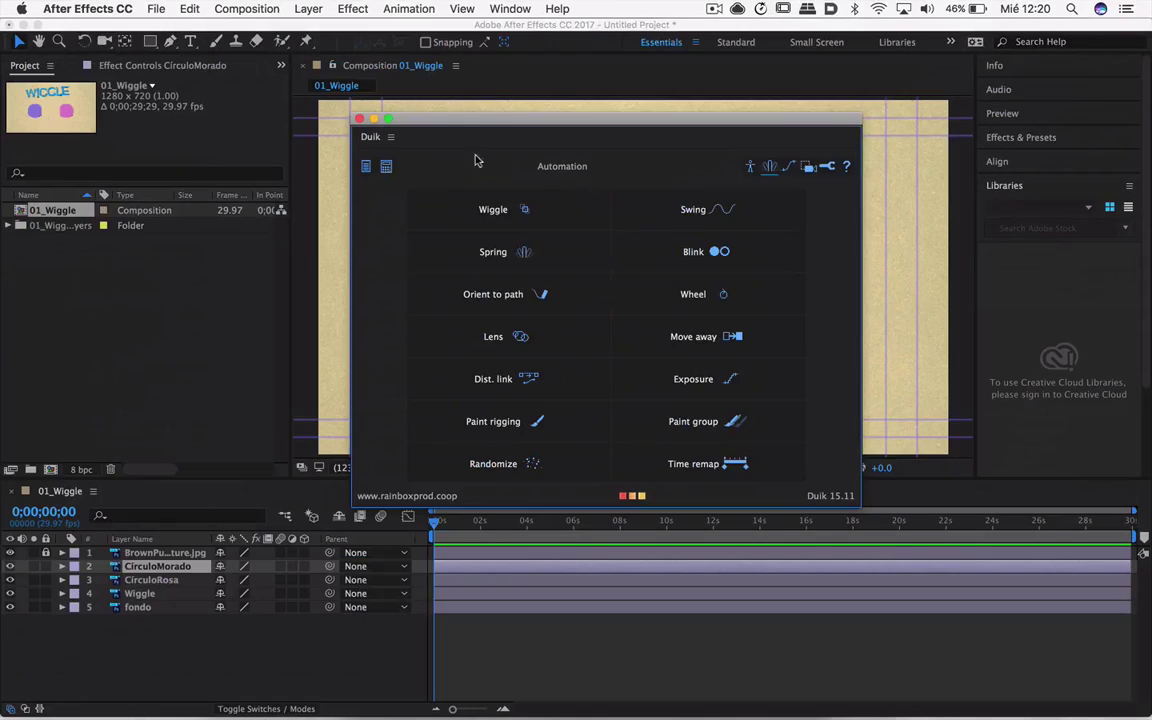
{"action": "left_click_drag", "start_coordinate": [449, 125], "coordinate": [813, 170]}
{"action": "mouse_move", "coordinate": [531, 333]}
{"action": "left_mouse_down"}
{"action": "mouse_move", "coordinate": [556, 316]}
{"action": "mouse_move", "coordinate": [535, 337]}
{"action": "left_mouse_up"}
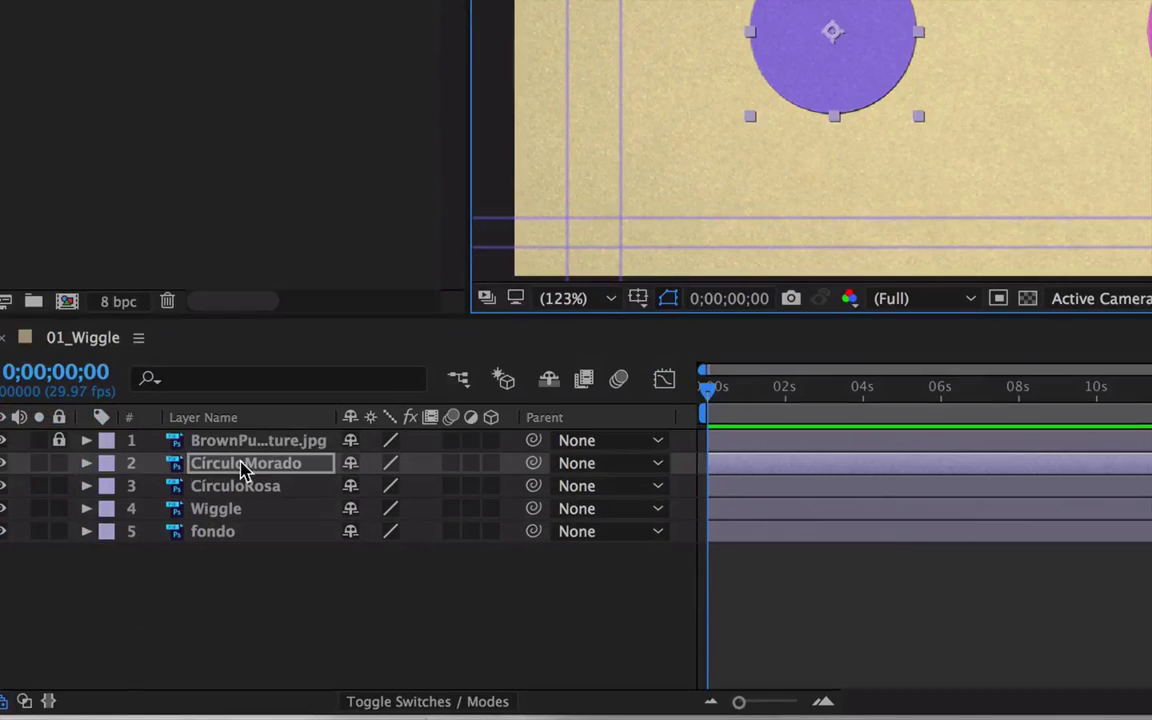
Step: Select CirculoMorado's Position property and apply Duik's Wiggle with All Dimensions
{"action": "left_click", "coordinate": [246, 466]}
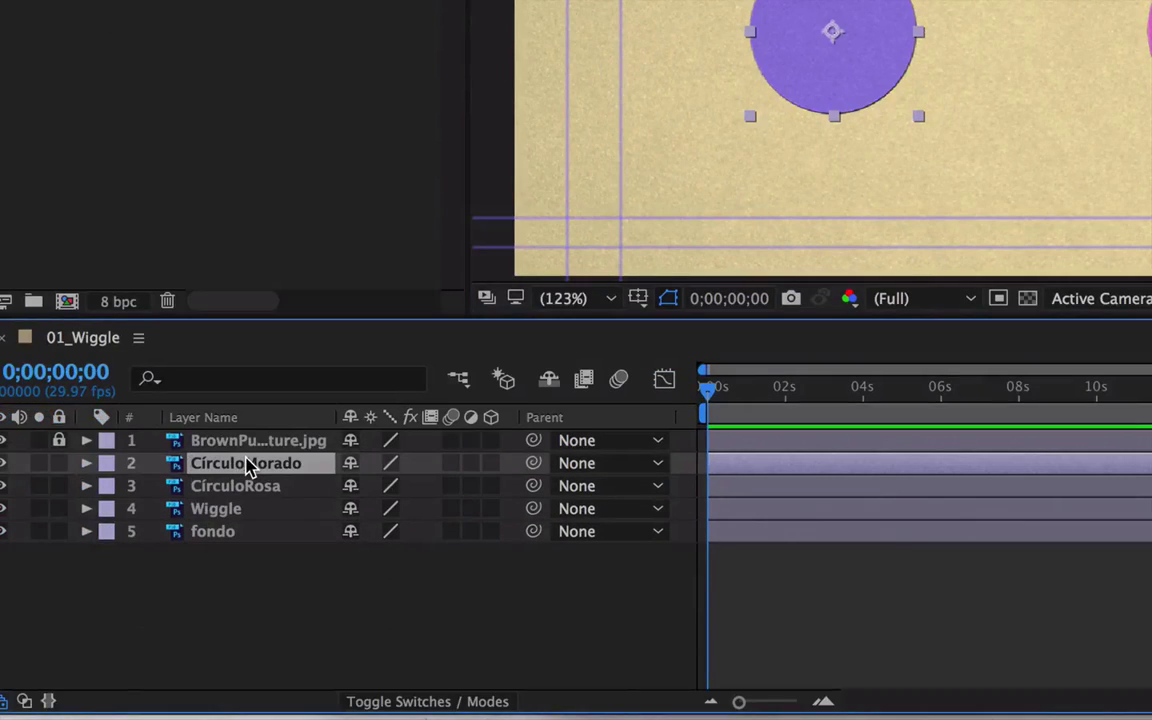
{"action": "key", "text": "p"}
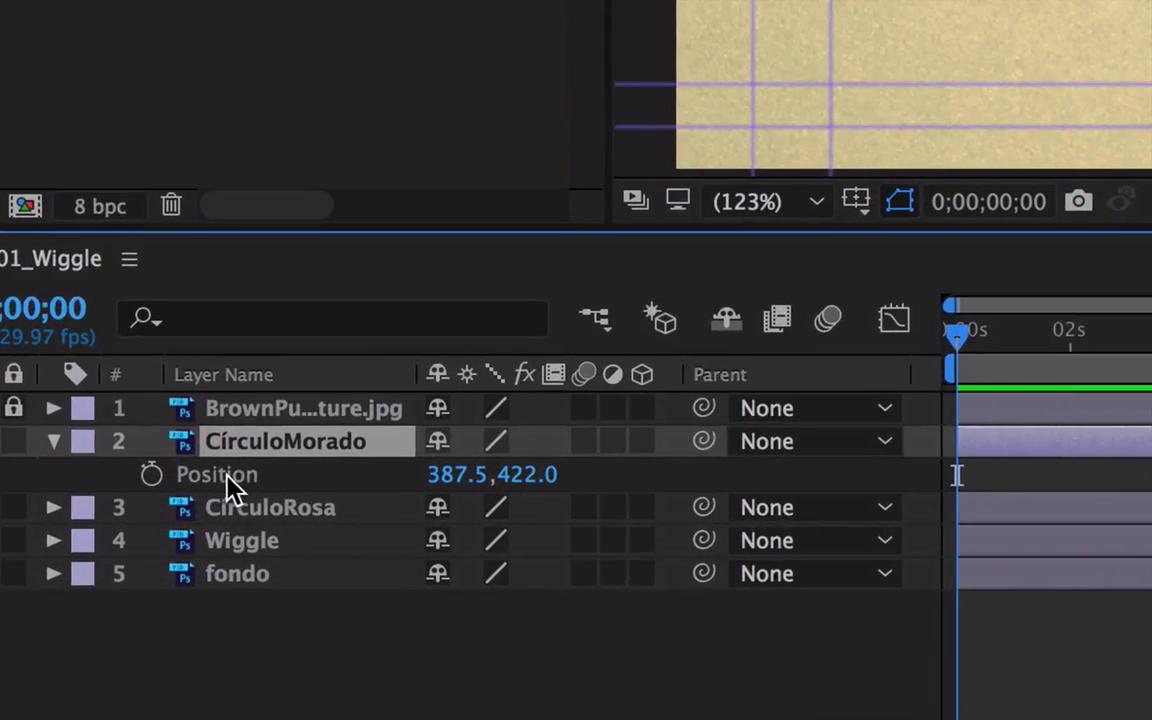
{"action": "left_click", "coordinate": [186, 496]}
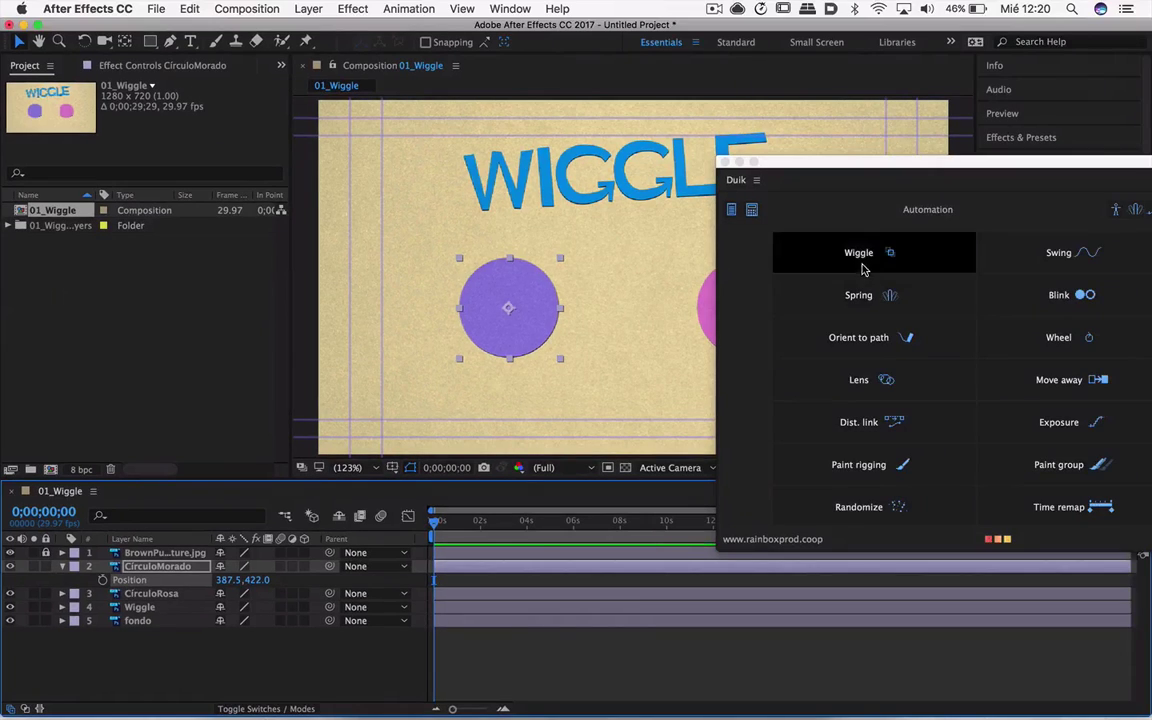
{"action": "left_click", "coordinate": [860, 260]}
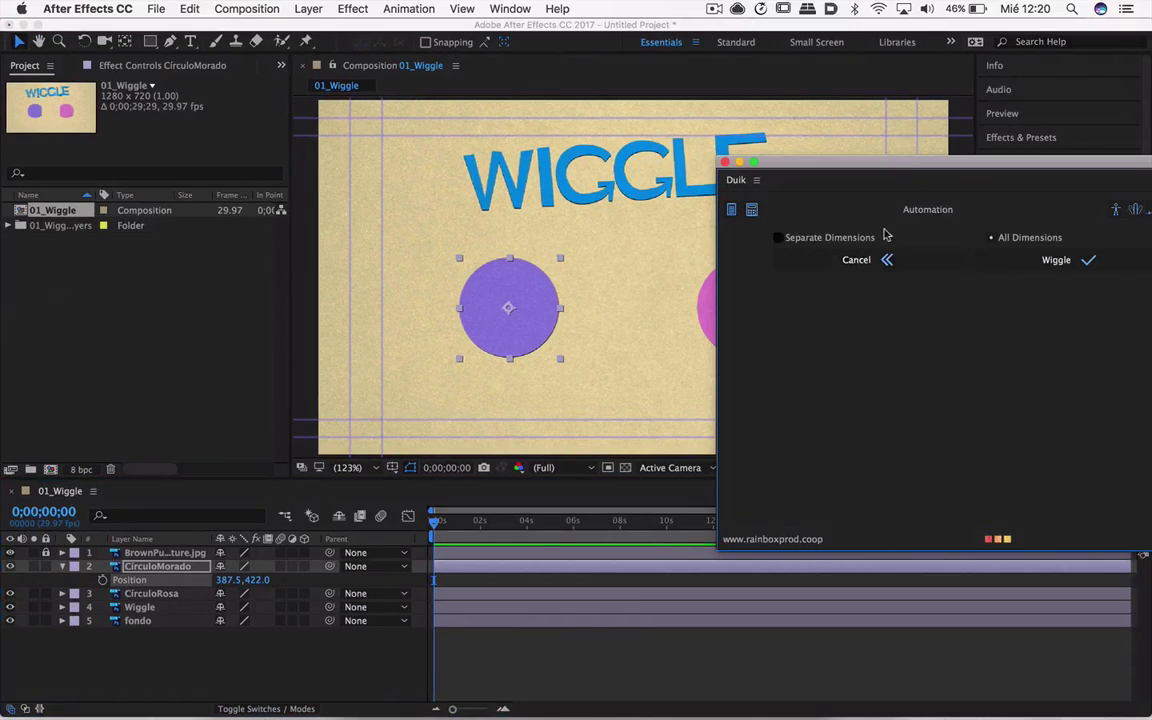
{"action": "left_click_drag", "start_coordinate": [908, 163], "coordinate": [604, 162]}
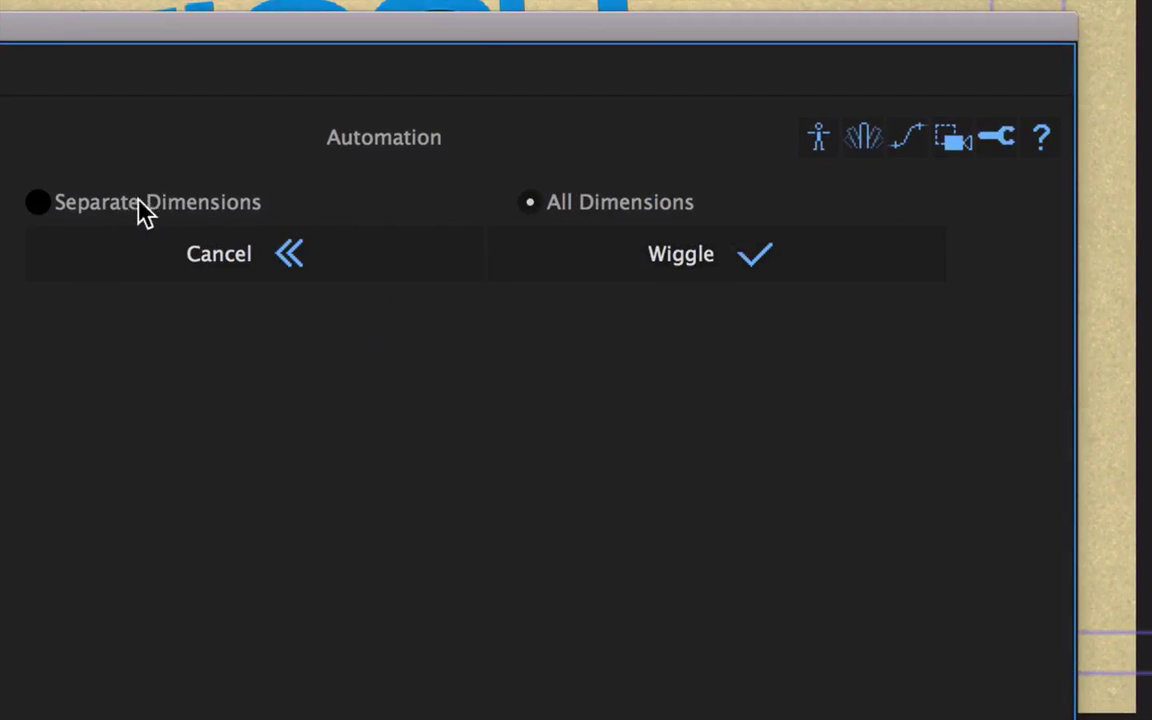
{"action": "left_click", "coordinate": [707, 257]}
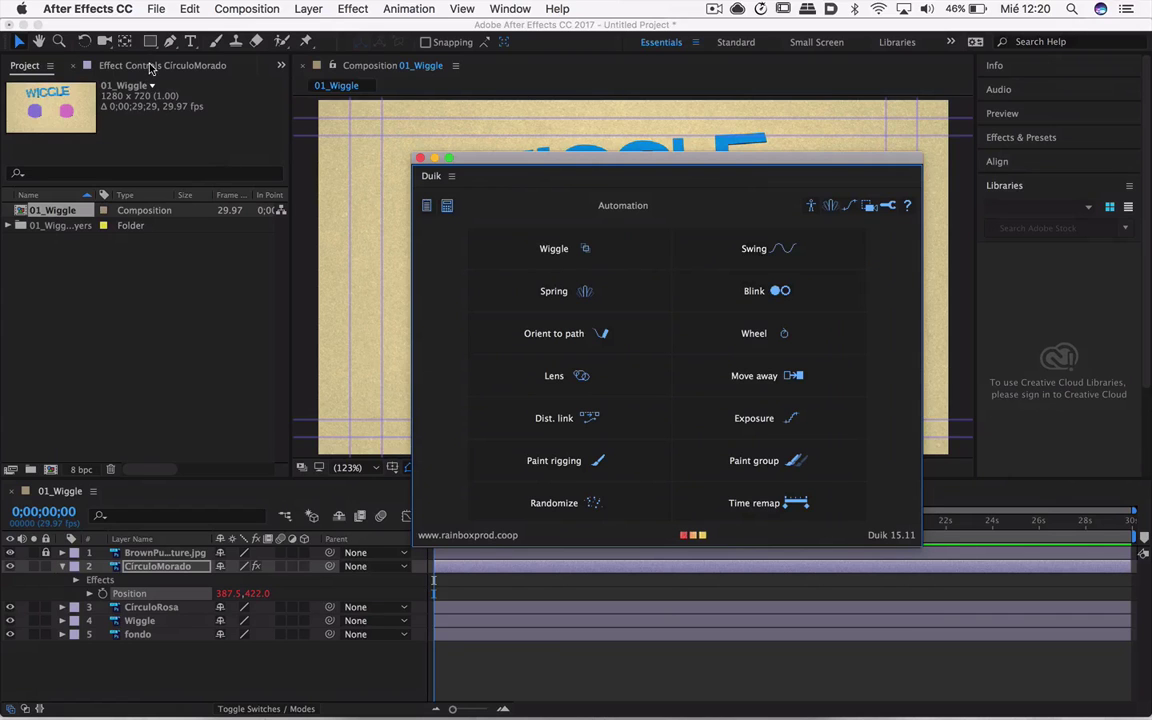
Step: Show the Position Wiggle effect controls and play back the composition
{"action": "left_click", "coordinate": [150, 67]}
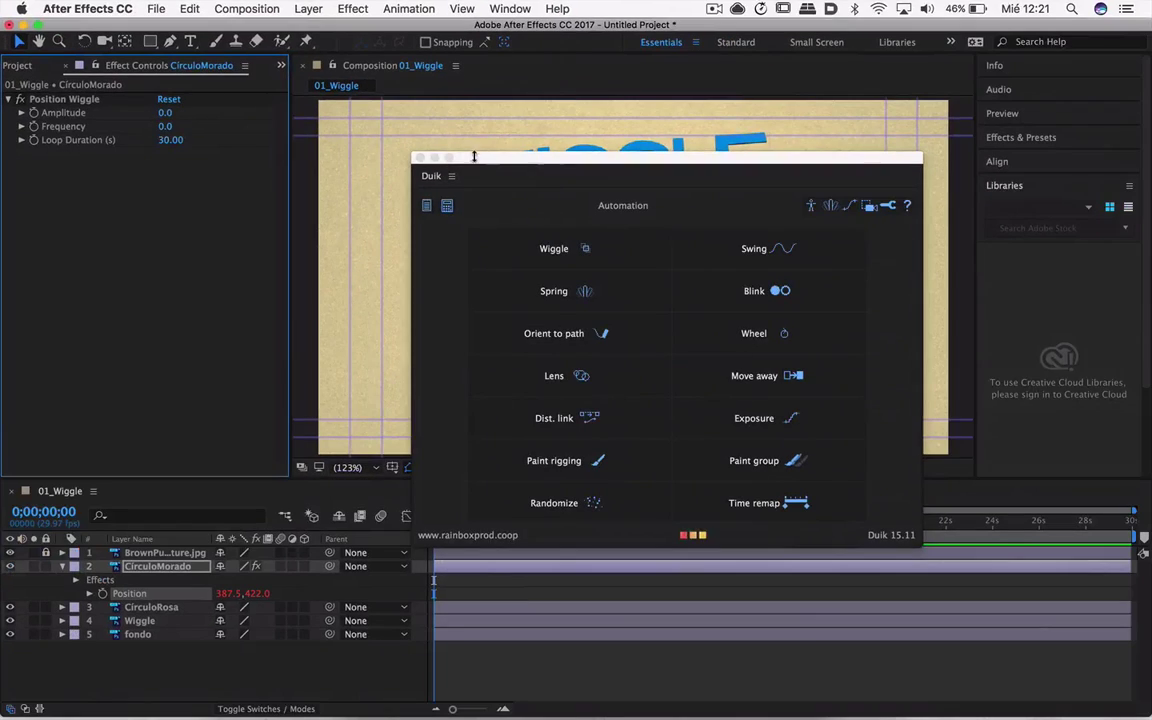
{"action": "left_click_drag", "start_coordinate": [474, 157], "coordinate": [733, 364]}
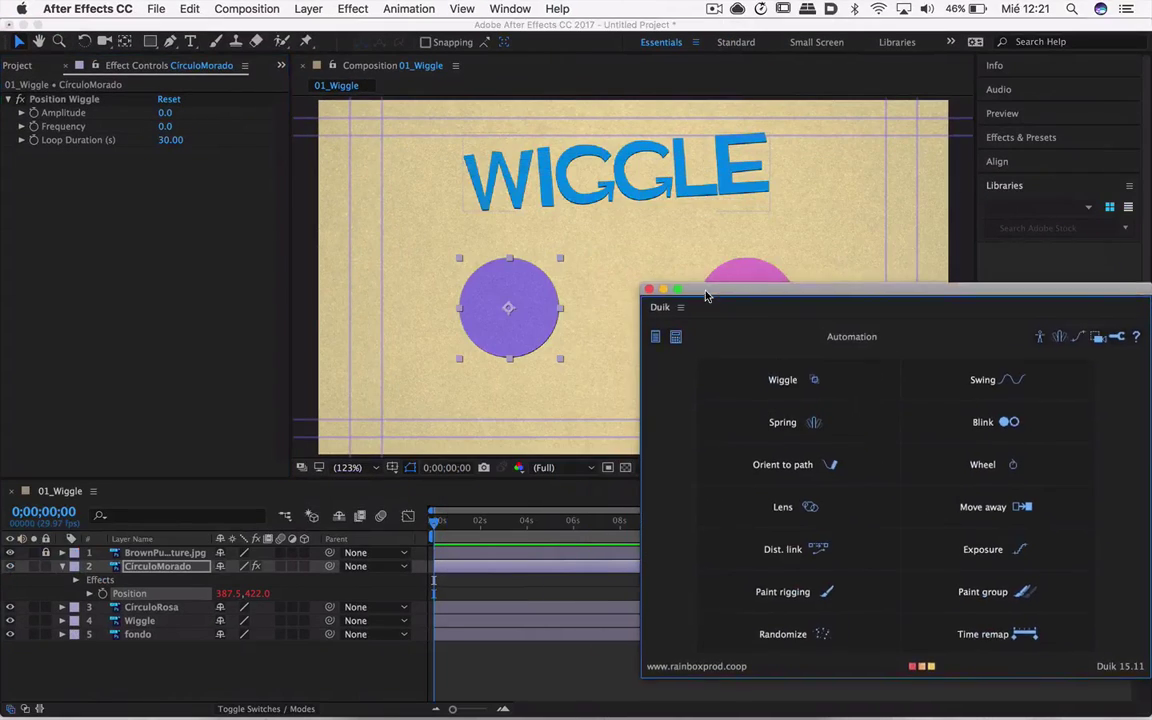
{"action": "left_click", "coordinate": [1005, 114]}
{"action": "left_click", "coordinate": [1056, 137]}
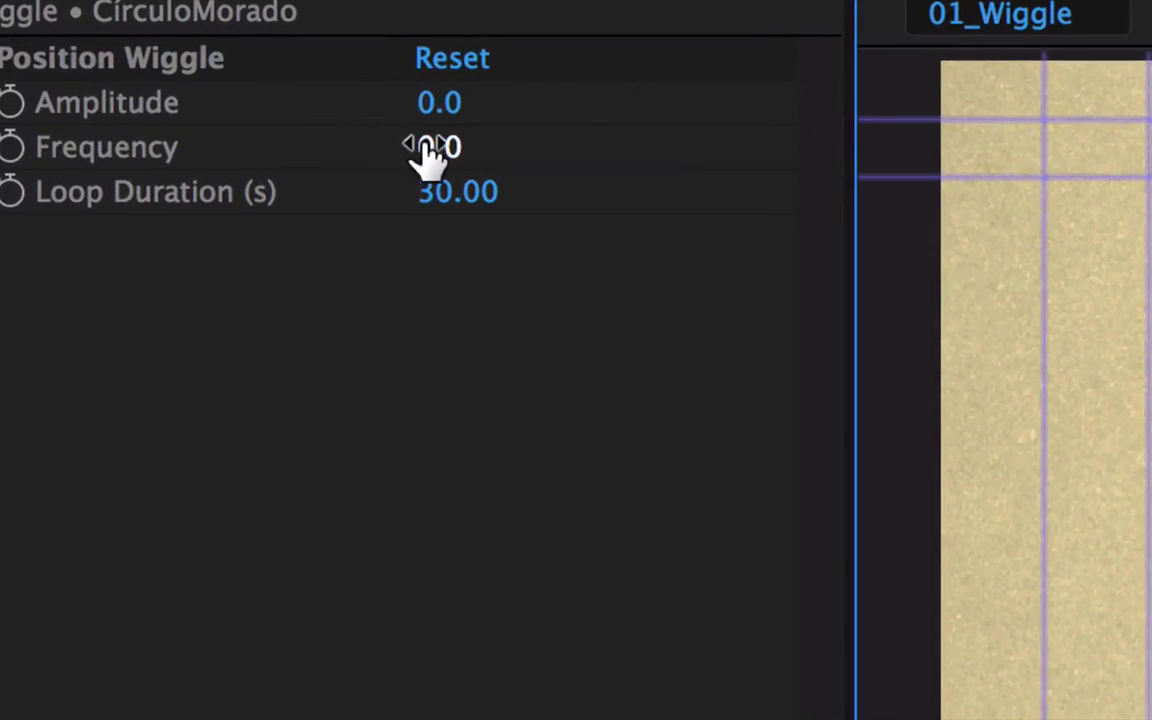
Step: Set the wiggle Frequency to 6 and Amplitude to 100, then preview the purple circle
{"action": "left_click", "coordinate": [381, 128]}
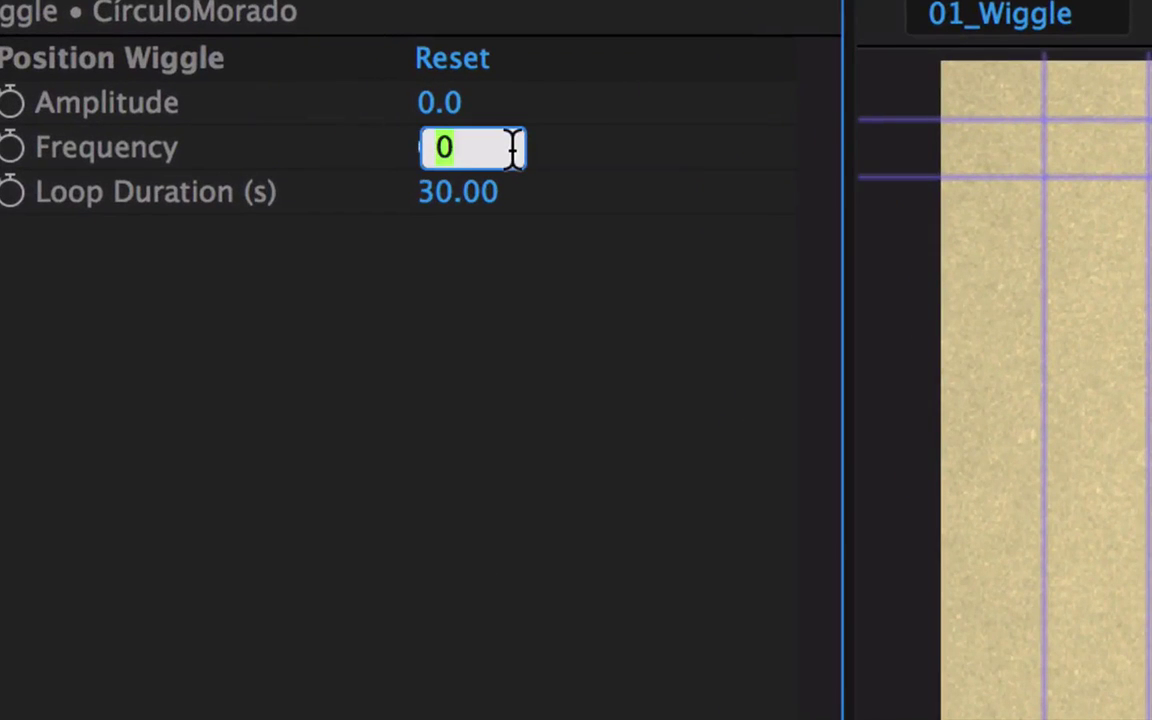
{"action": "type", "text": "6"}
{"action": "key", "text": "Return"}
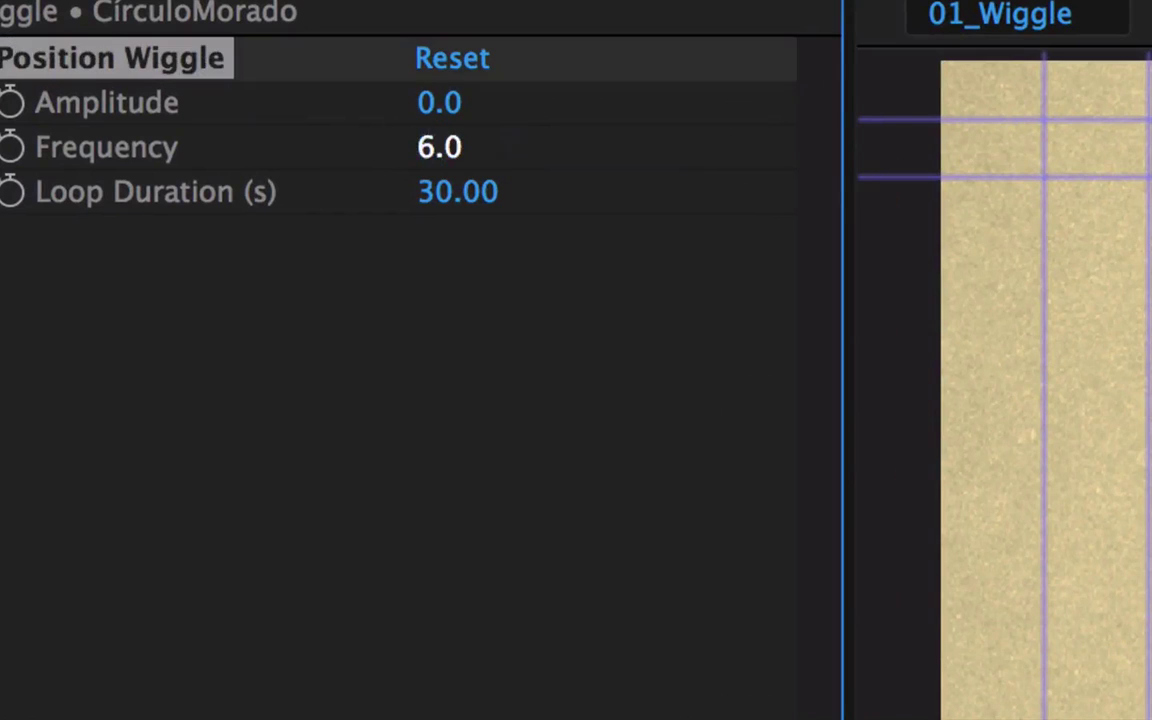
{"action": "left_click", "coordinate": [440, 106]}
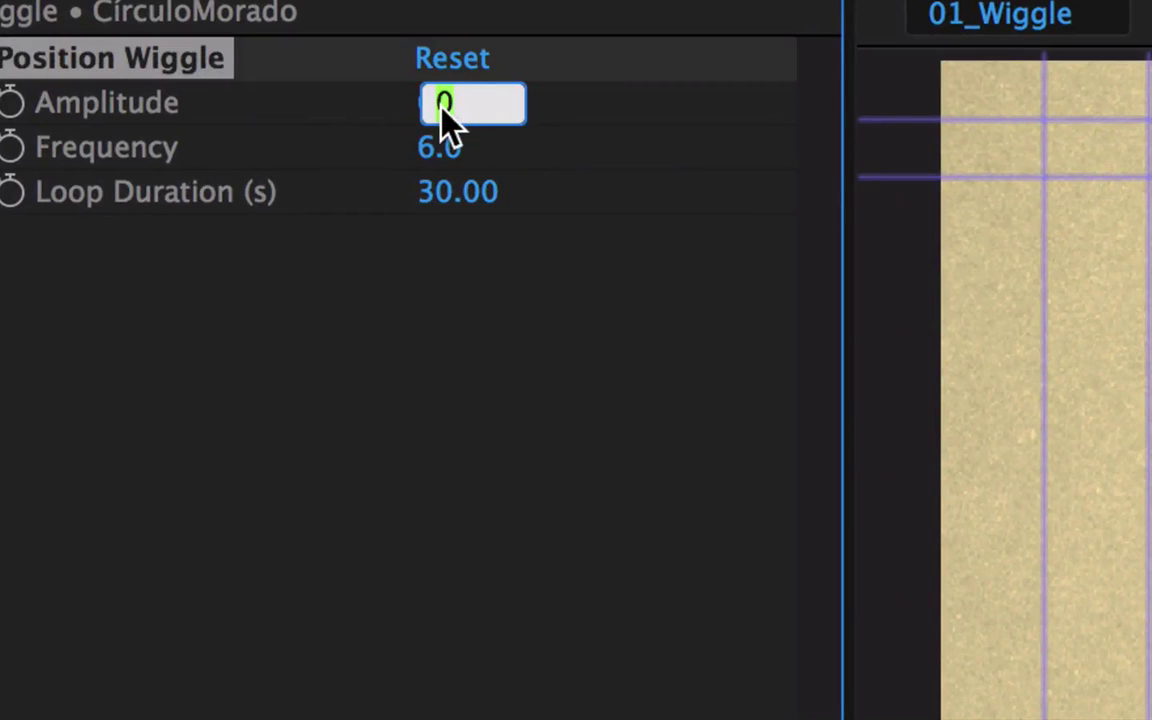
{"action": "type", "text": "100"}
{"action": "key", "text": "Return"}
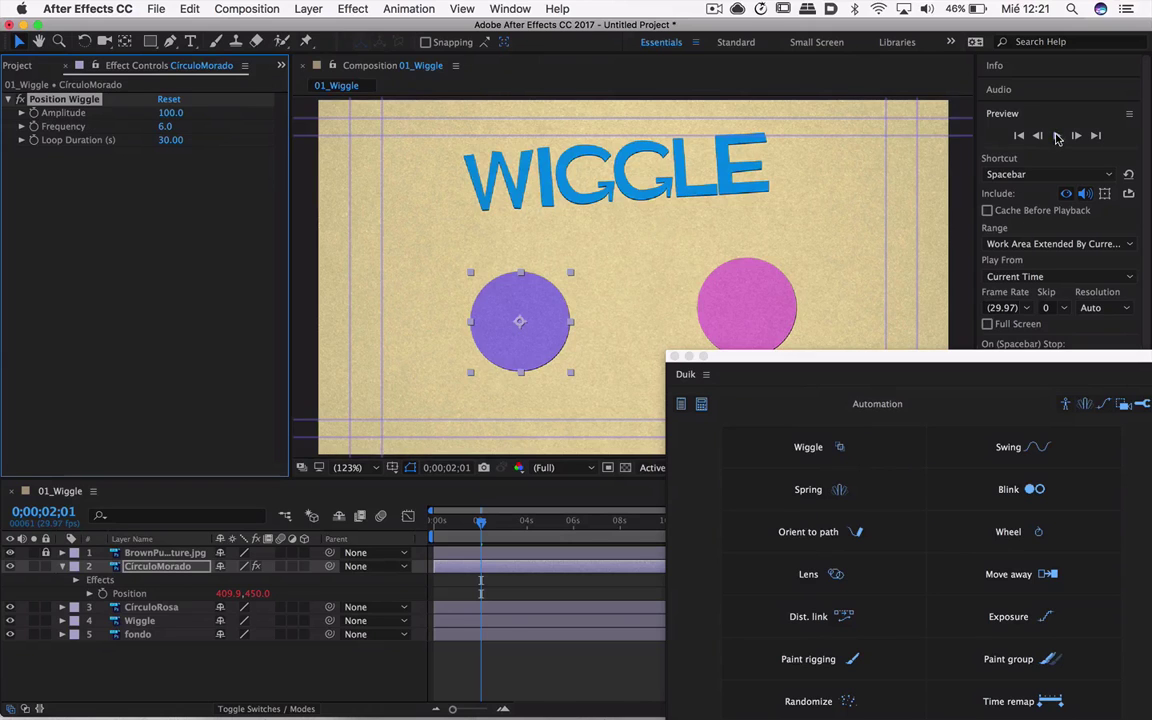
{"action": "left_click", "coordinate": [1058, 138]}
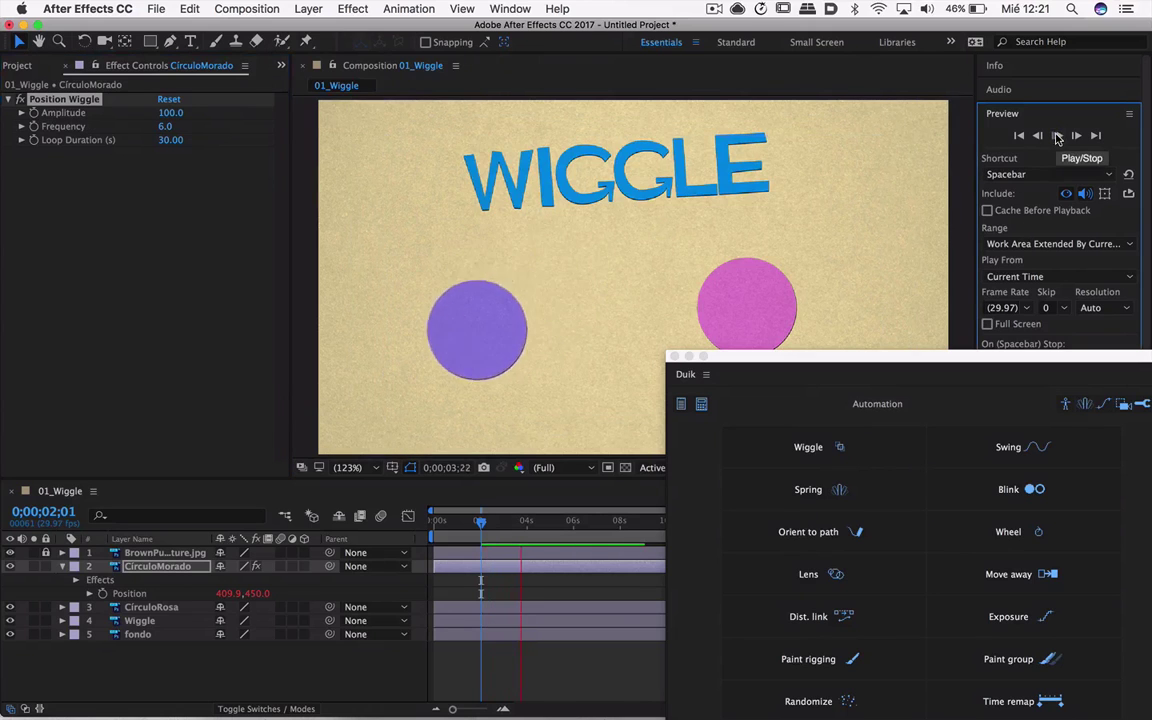
{"action": "key", "text": "space"}
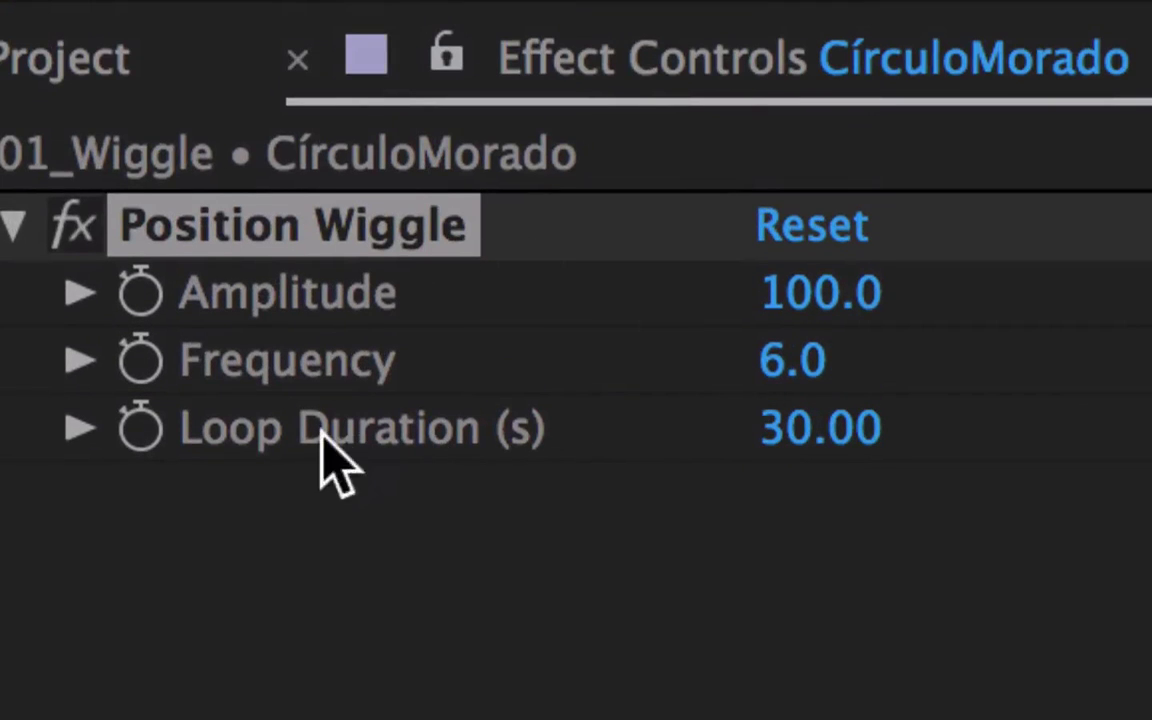
Step: Change the Position Wiggle Loop Duration to 3 seconds and return to the first frame
{"action": "left_click", "coordinate": [800, 430]}
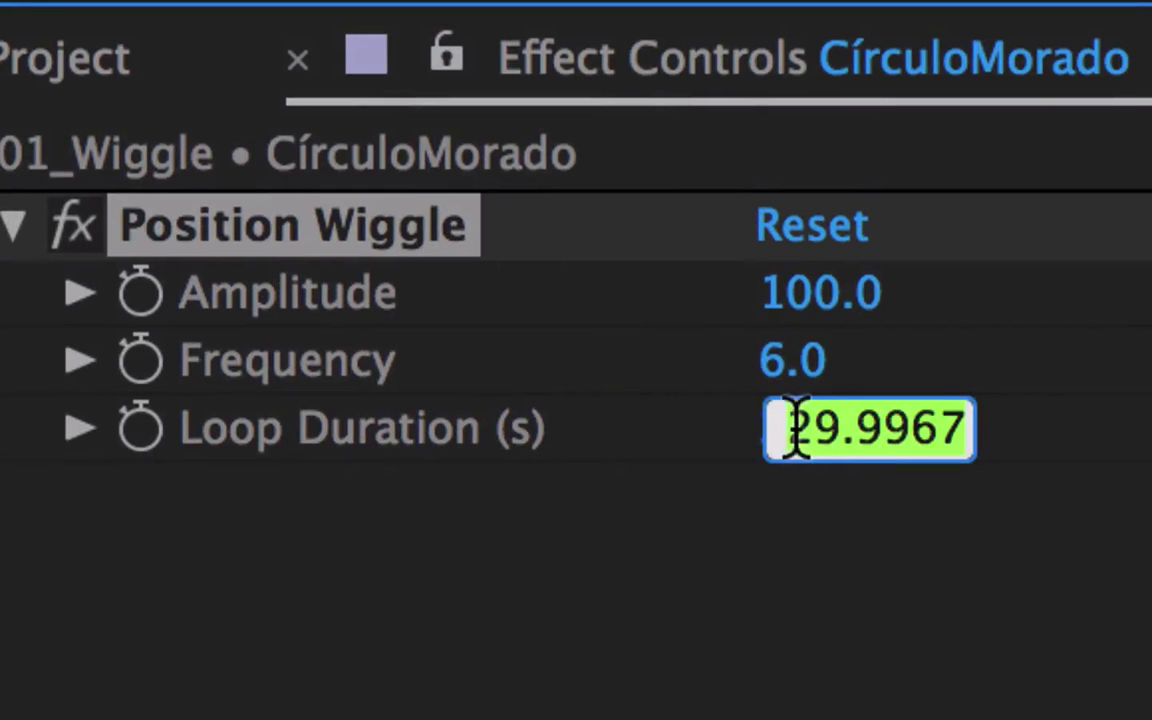
{"action": "left_click_drag", "start_coordinate": [790, 430], "coordinate": [972, 440]}
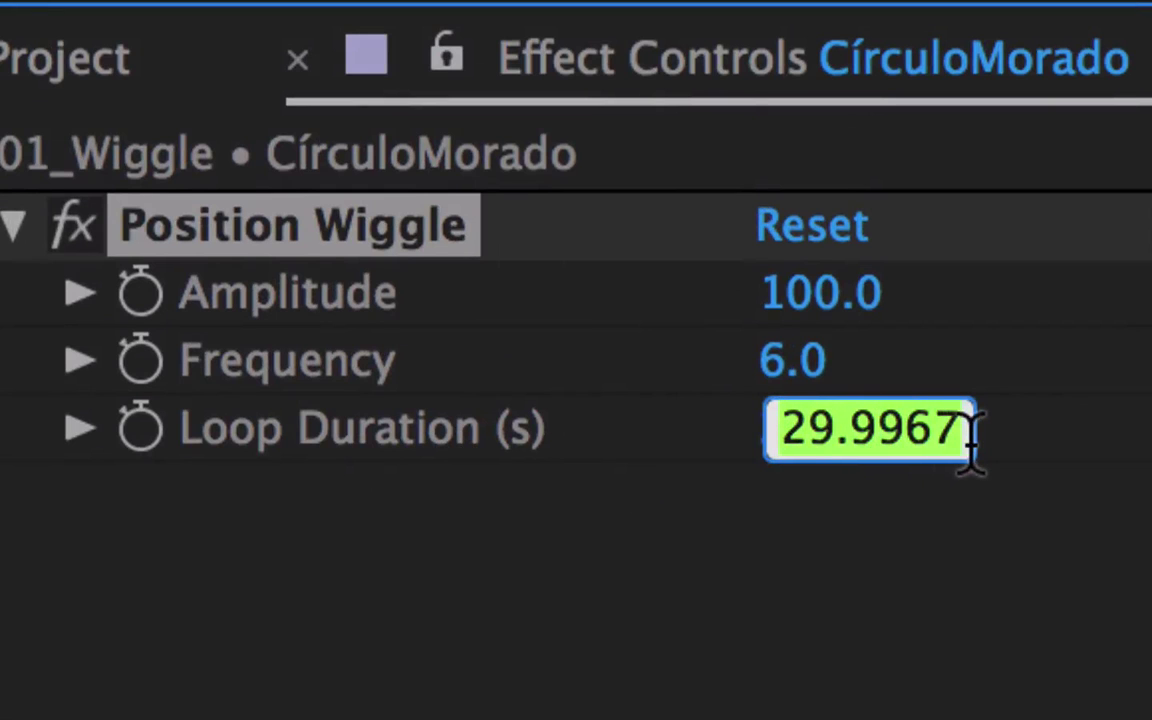
{"action": "type", "text": "3"}
{"action": "key", "text": "Return"}
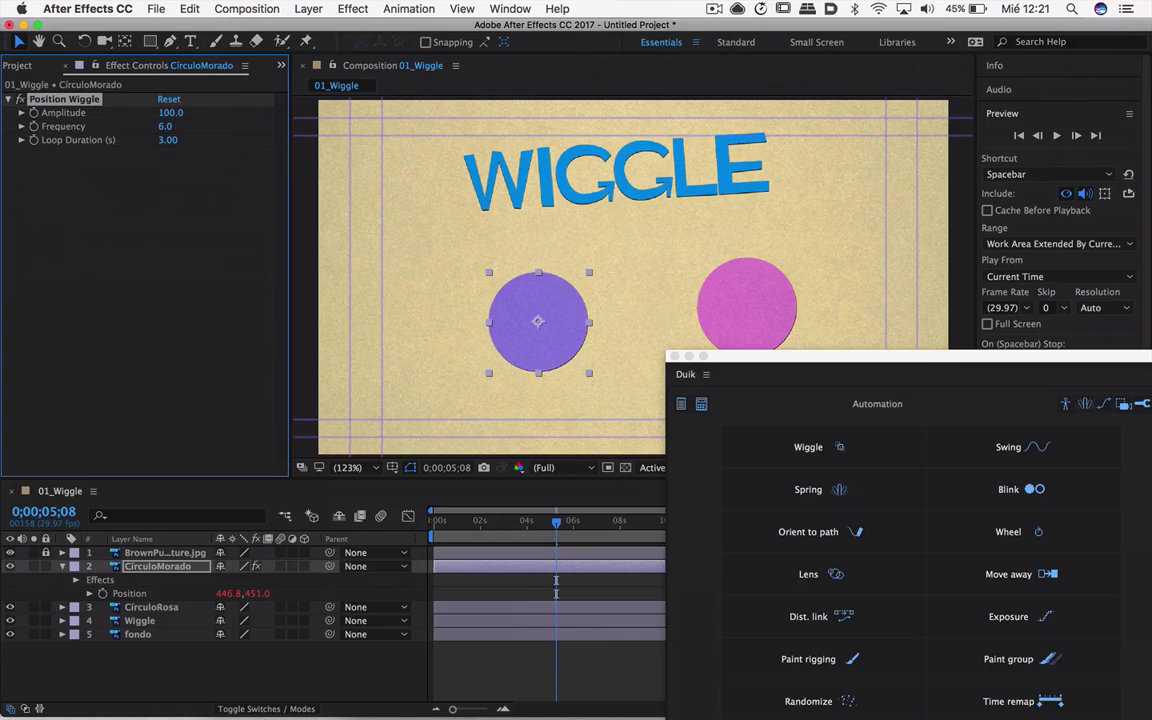
{"action": "key", "text": "Page_Up"}
{"action": "key", "text": "Page_Up"}
{"action": "key", "text": "Page_Up"}
{"action": "key", "text": "Page_Up"}
{"action": "key", "text": "Page_Up"}
{"action": "key", "text": "Page_Up"}
{"action": "key", "text": "Page_Up"}
{"action": "key", "text": "Page_Up"}
{"action": "key", "text": "Page_Up"}
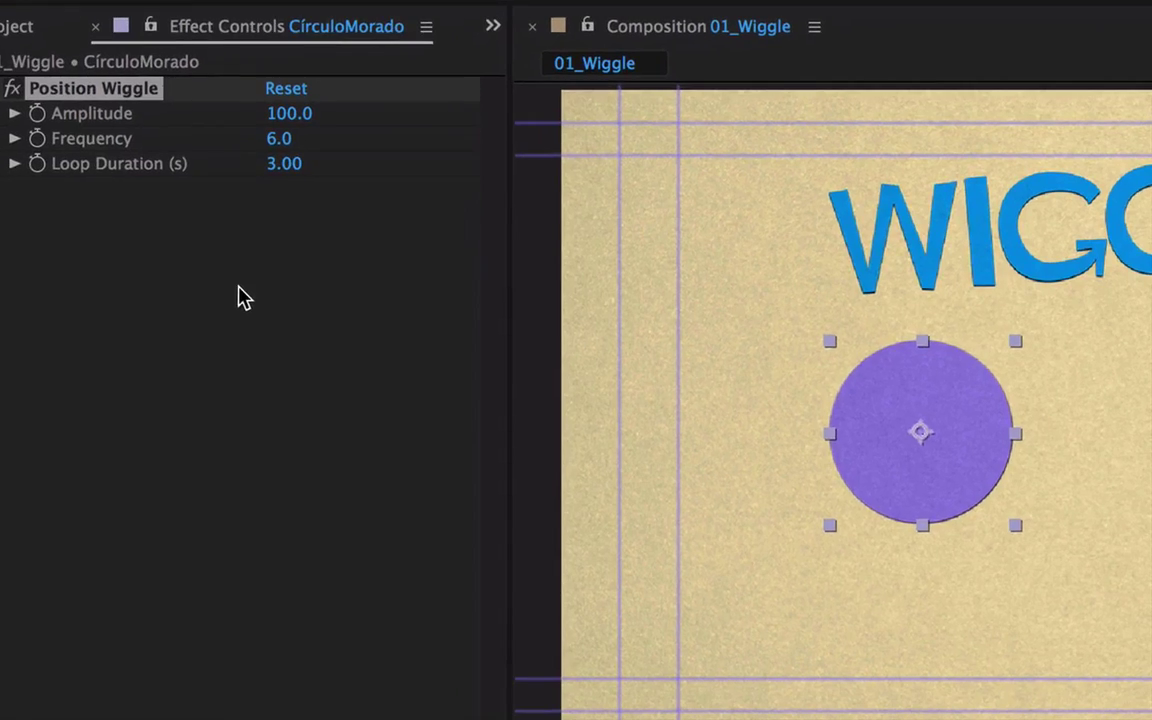
{"action": "key", "text": "Home"}
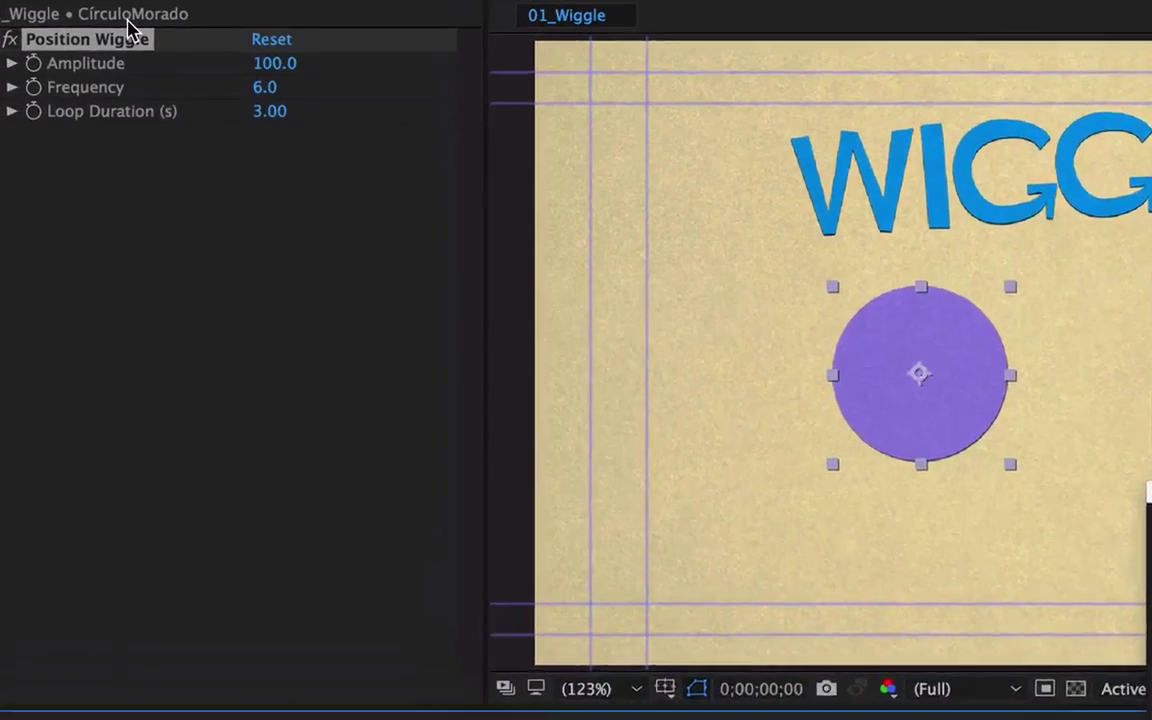
Step: Preview a far larger wiggle amplitude, then restore Amplitude to 100 and replay from 0;00;04;25
{"action": "left_click_drag", "start_coordinate": [327, 72], "coordinate": [457, 80]}
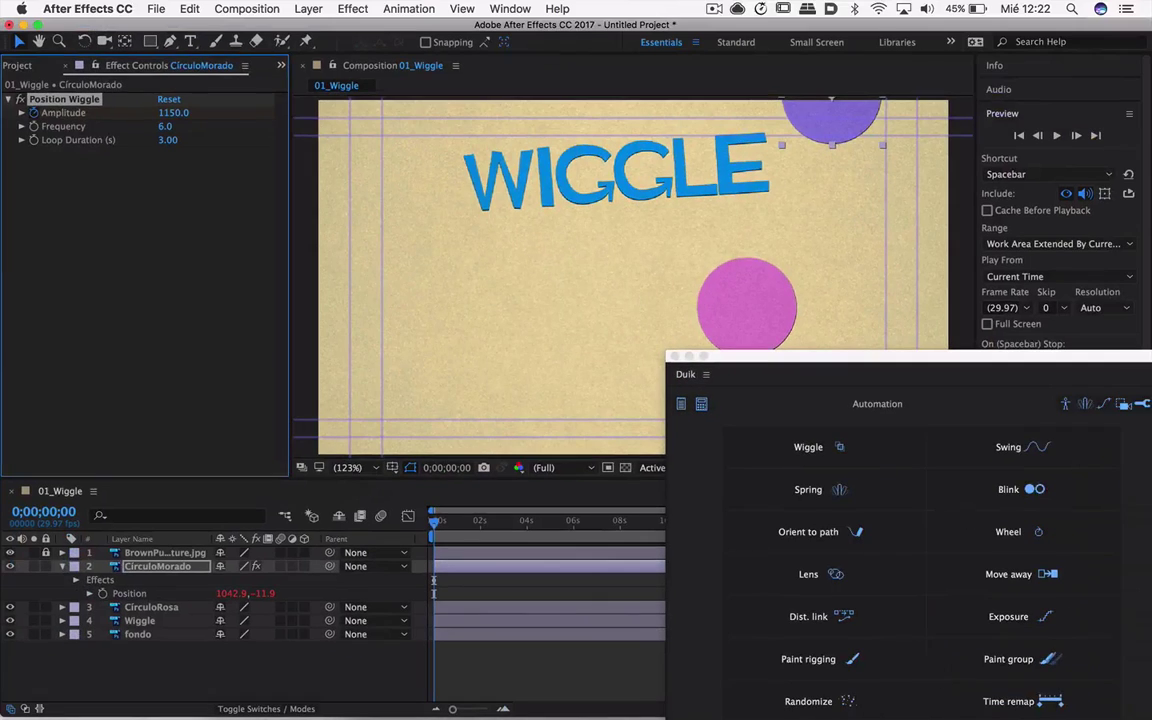
{"action": "key", "text": "space"}
{"action": "type", "text": "1"}
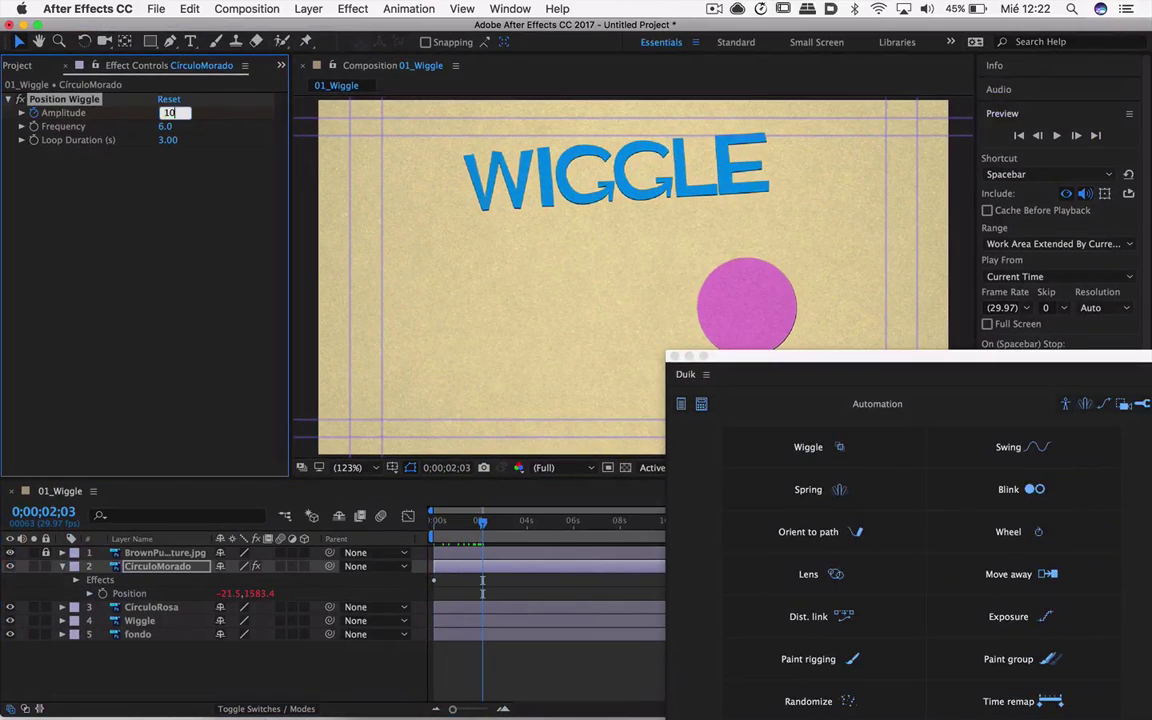
{"action": "type", "text": "0"}
{"action": "key", "text": "Return"}
{"action": "left_click", "coordinate": [548, 521]}
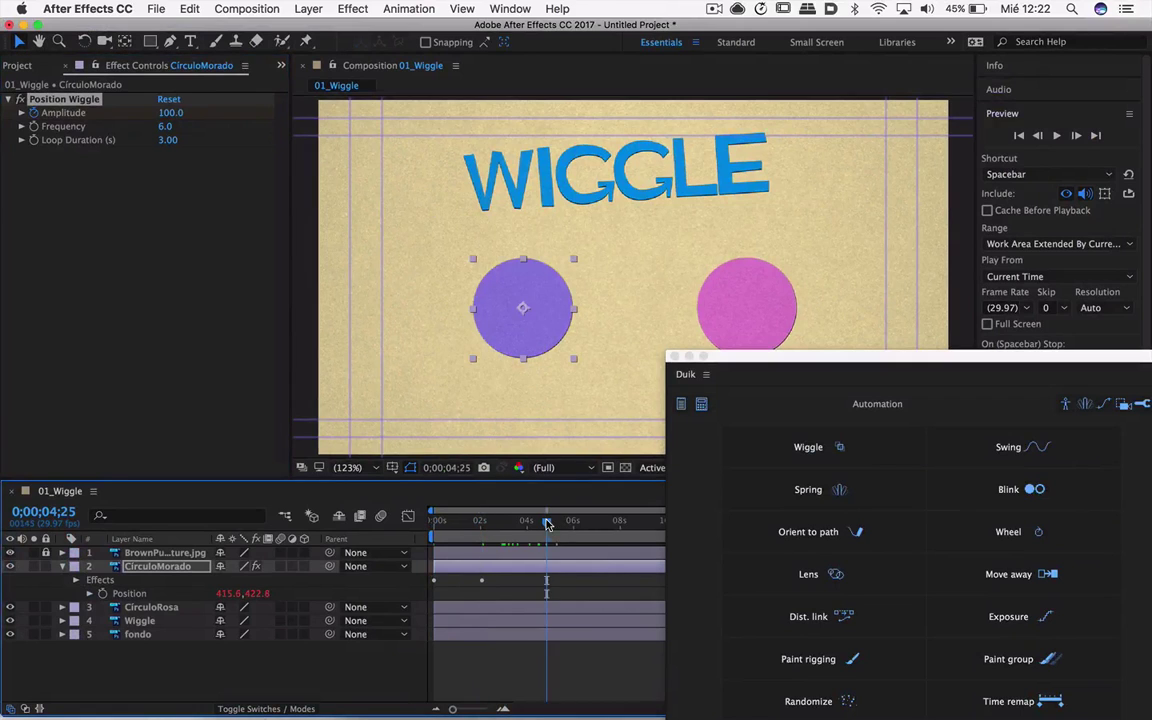
{"action": "left_click", "coordinate": [1058, 137]}
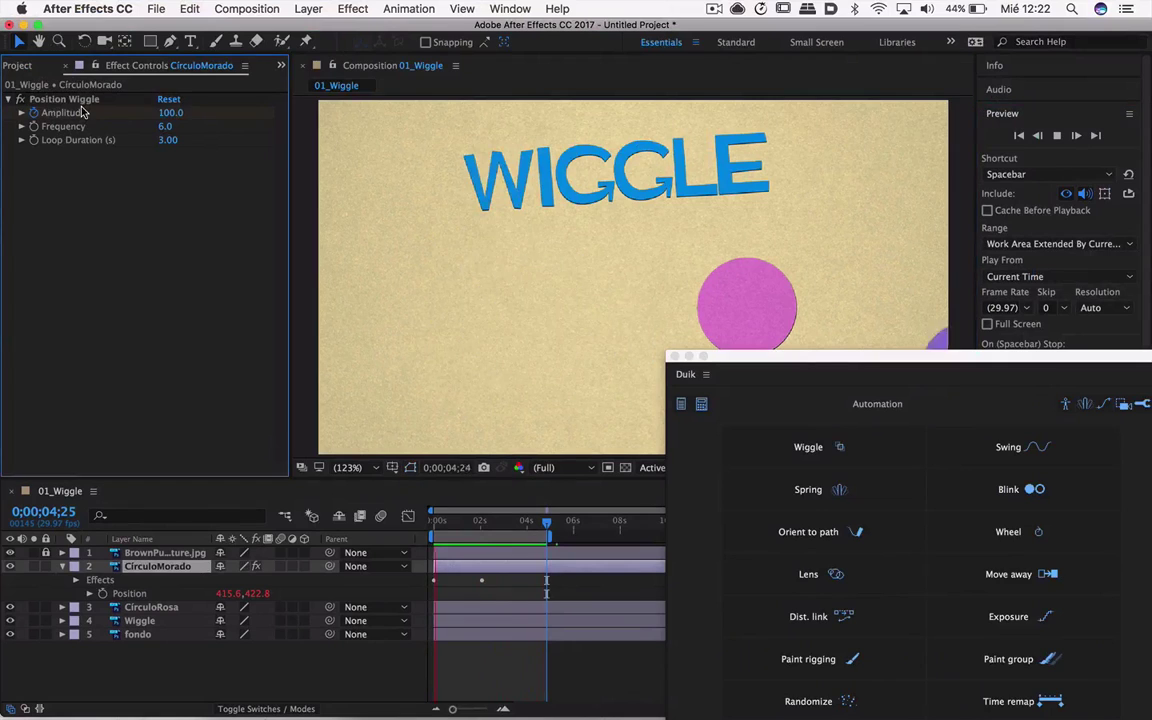
Step: Delete the old Position Wiggle effects from the circle layers
{"action": "key", "text": "Delete"}
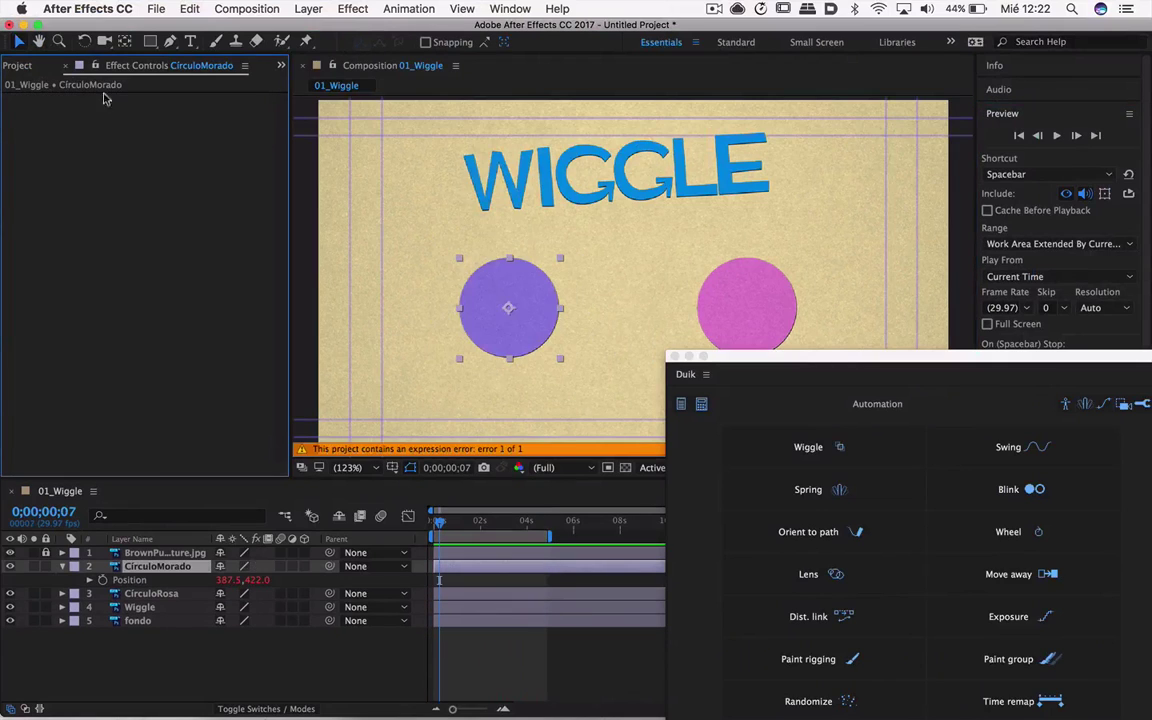
{"action": "left_click", "coordinate": [741, 302]}
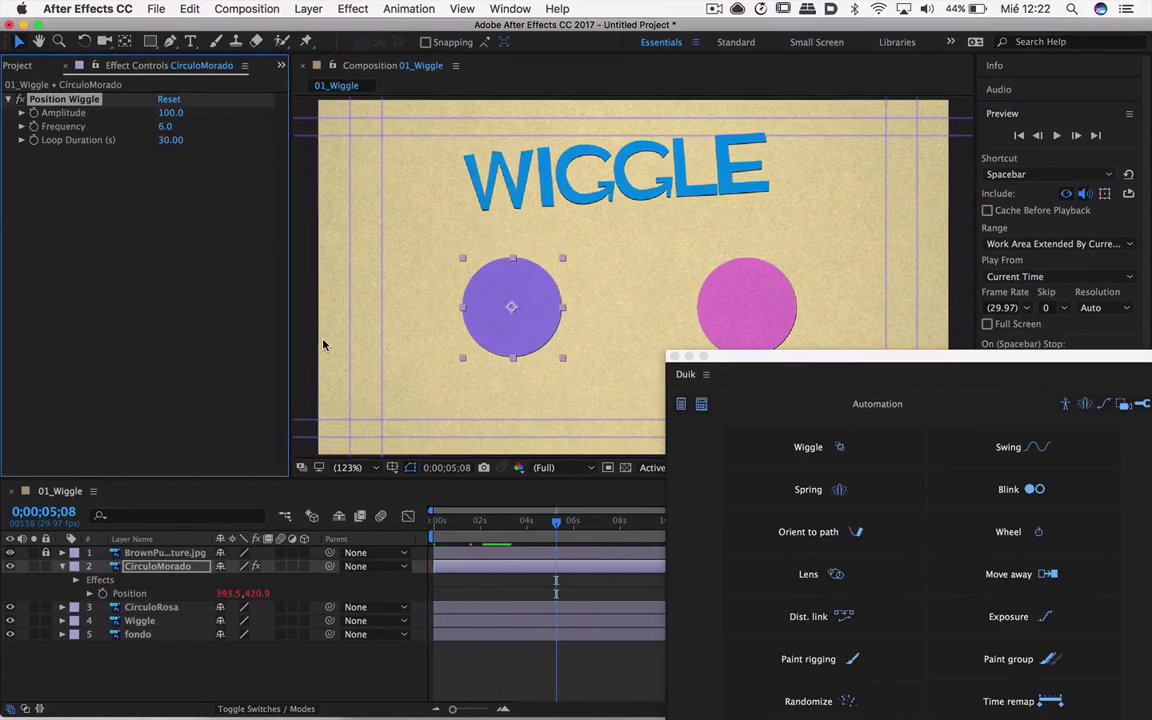
{"action": "key", "text": "Delete"}
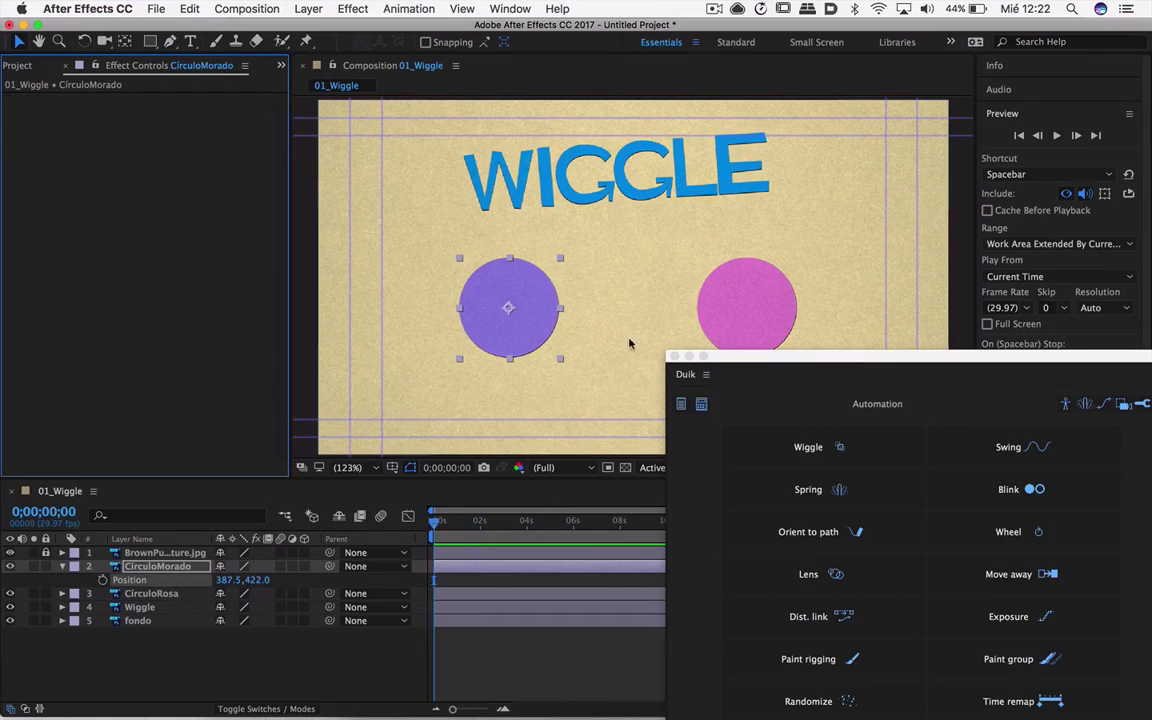
Step: Apply a Duik Wiggle with Separate Dimensions to Position and expand its Amplitudes and Frequencies
{"action": "mouse_move", "coordinate": [797, 356]}
{"action": "left_mouse_down"}
{"action": "mouse_move", "coordinate": [529, 249]}
{"action": "mouse_move", "coordinate": [659, 173]}
{"action": "left_mouse_up"}
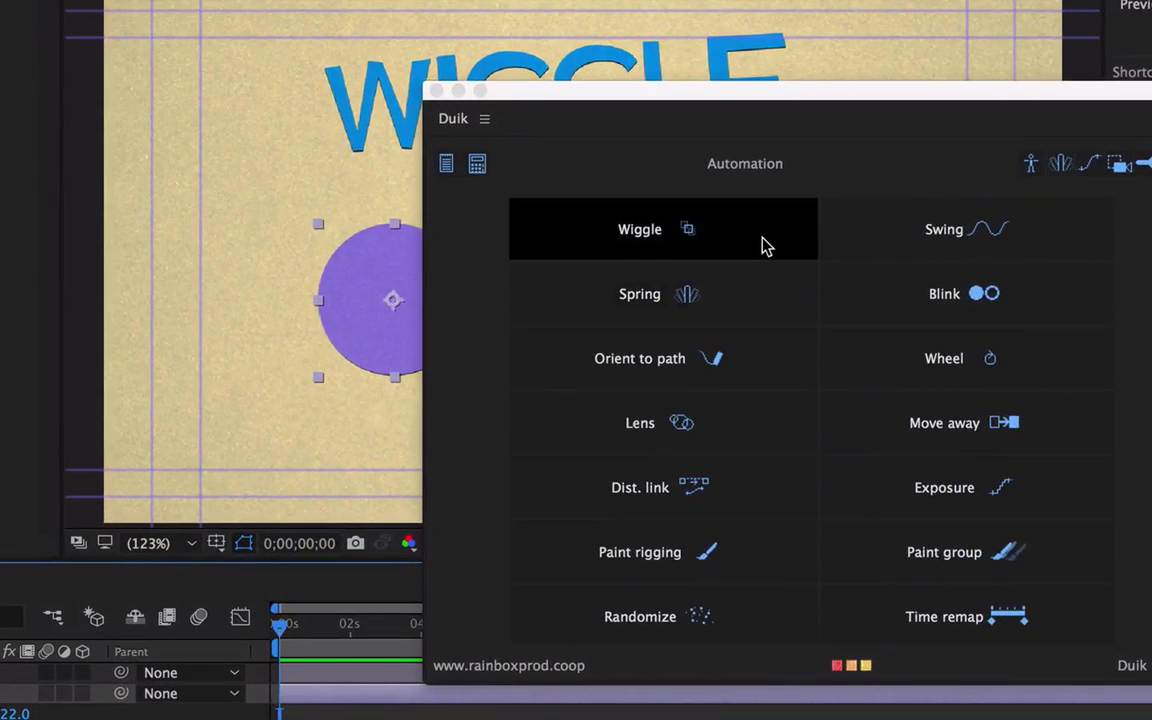
{"action": "left_click", "coordinate": [776, 255]}
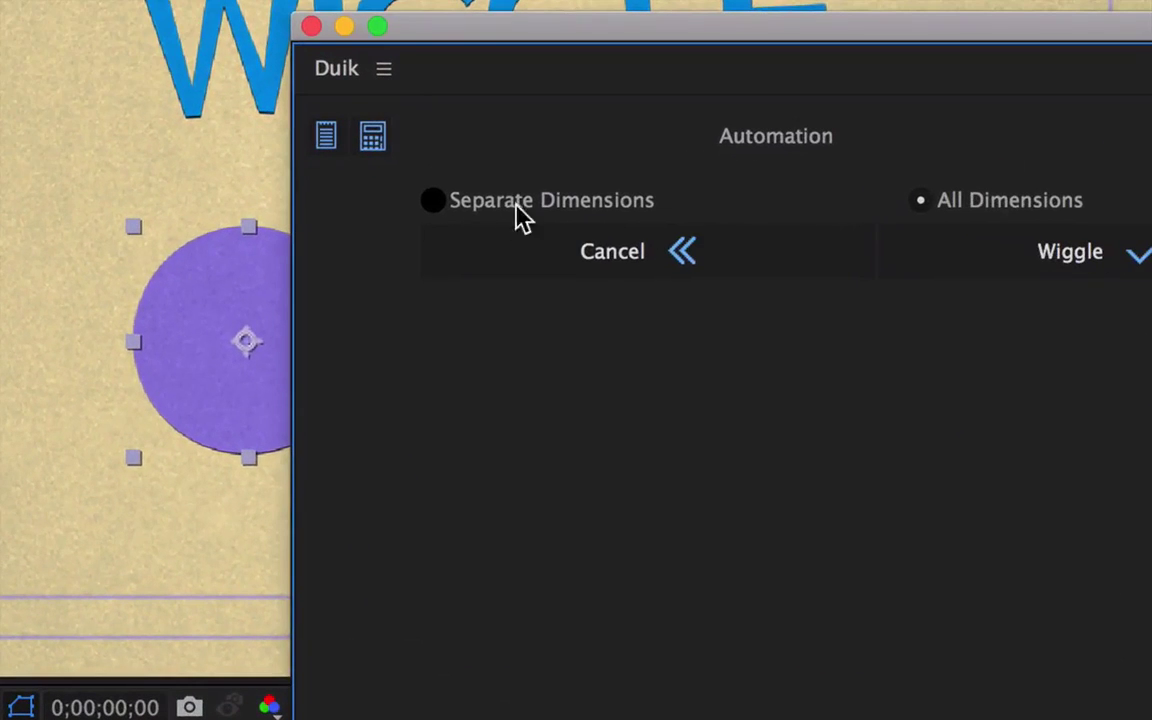
{"action": "left_click", "coordinate": [433, 201]}
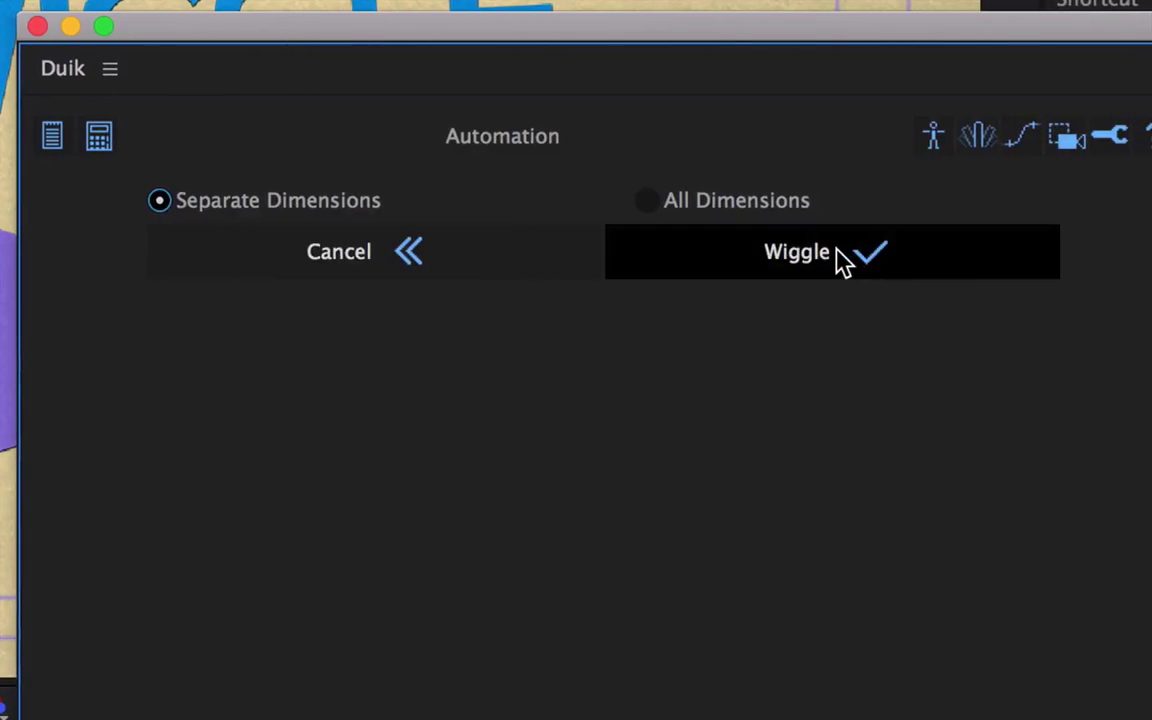
{"action": "left_click", "coordinate": [1112, 257]}
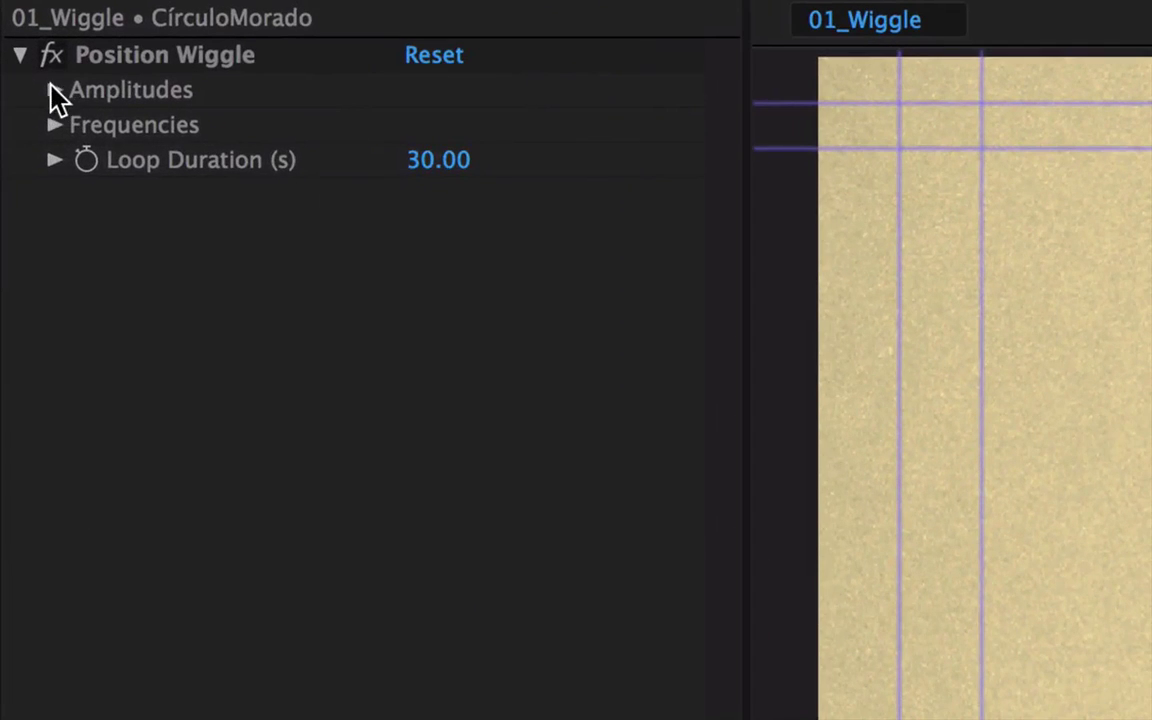
{"action": "left_click", "coordinate": [55, 90]}
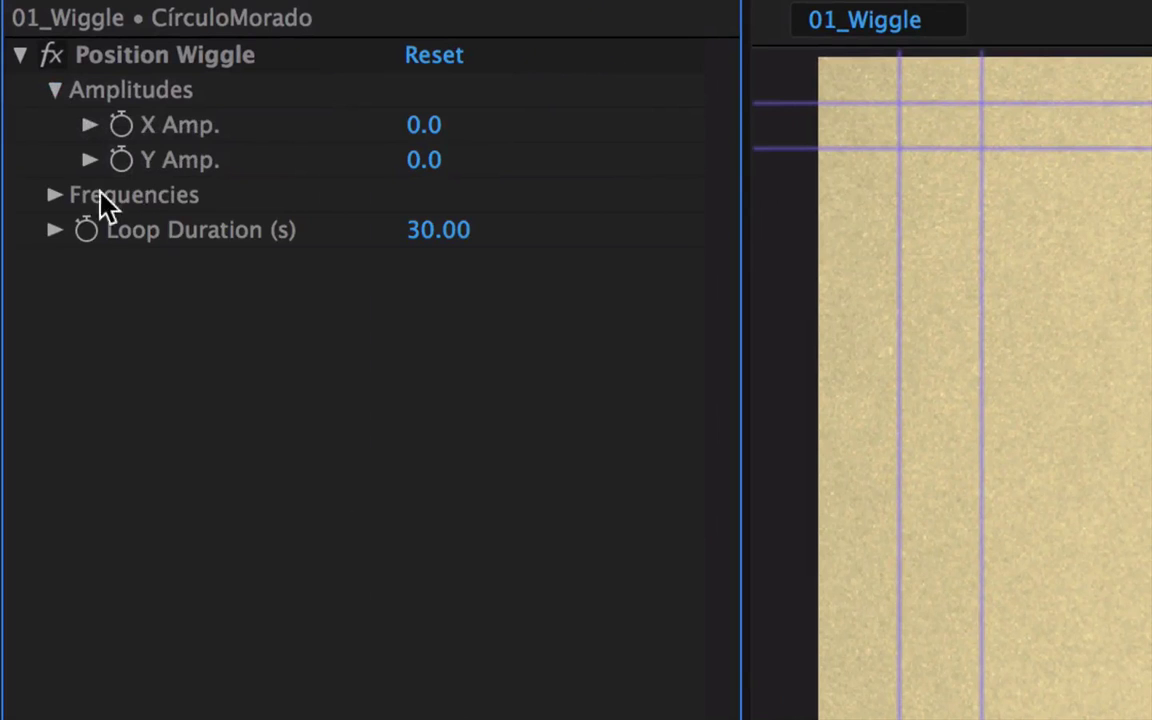
{"action": "left_click", "coordinate": [54, 196]}
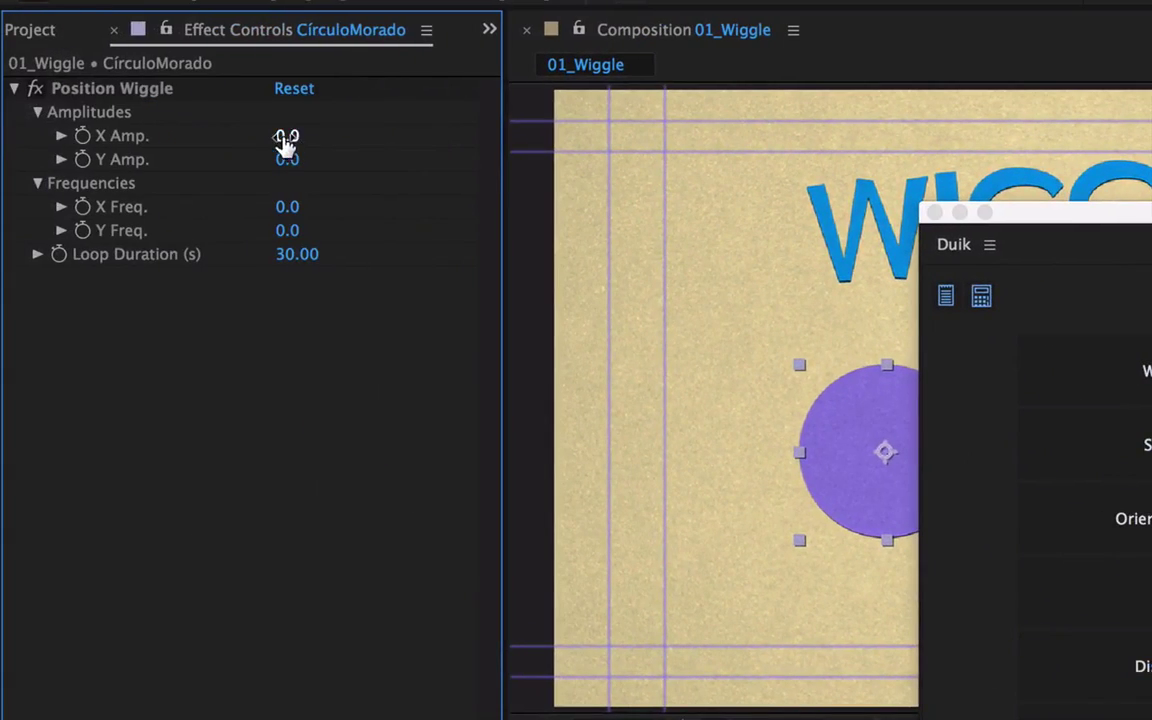
Step: Set the wiggle's X Amplitude to 730 and X Frequency to 8, then preview it
{"action": "left_click_drag", "start_coordinate": [285, 140], "coordinate": [390, 135]}
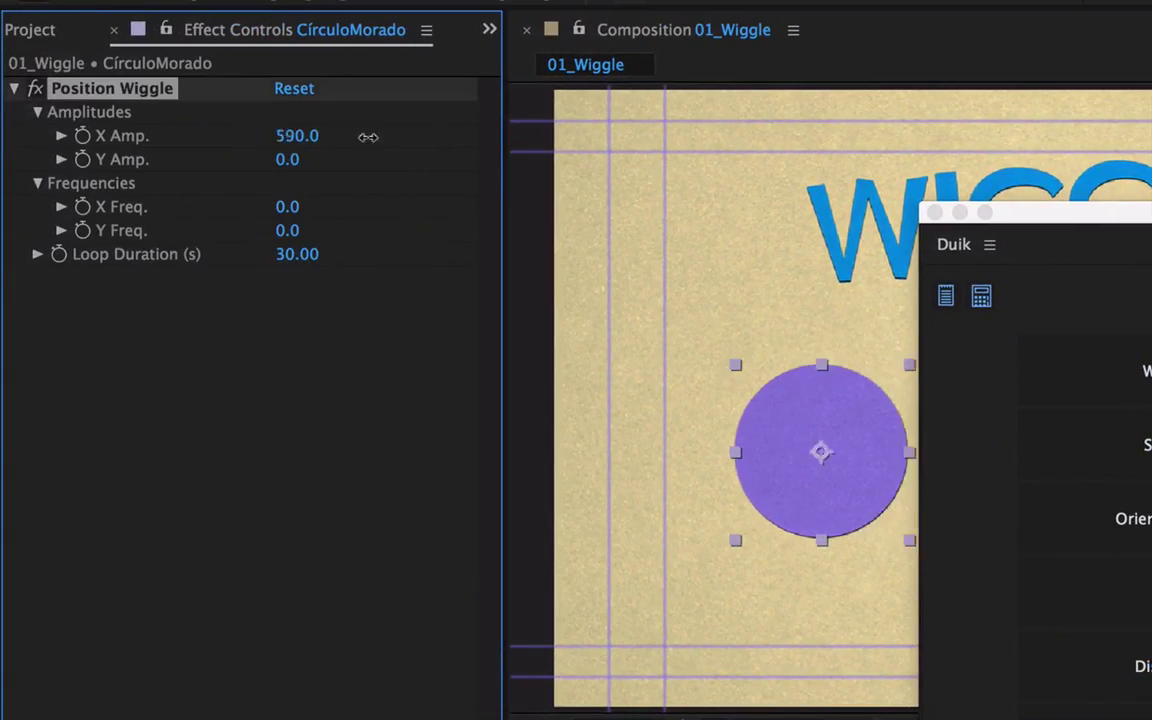
{"action": "left_click_drag", "start_coordinate": [287, 207], "coordinate": [321, 216]}
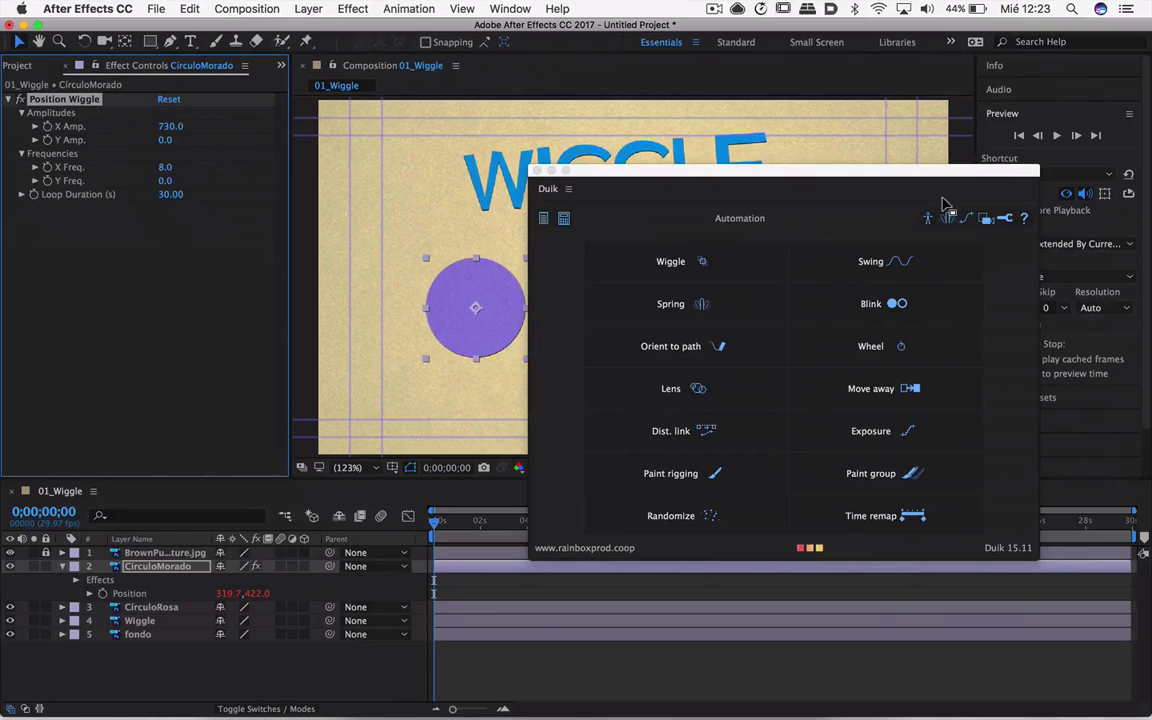
{"action": "left_click", "coordinate": [1055, 136]}
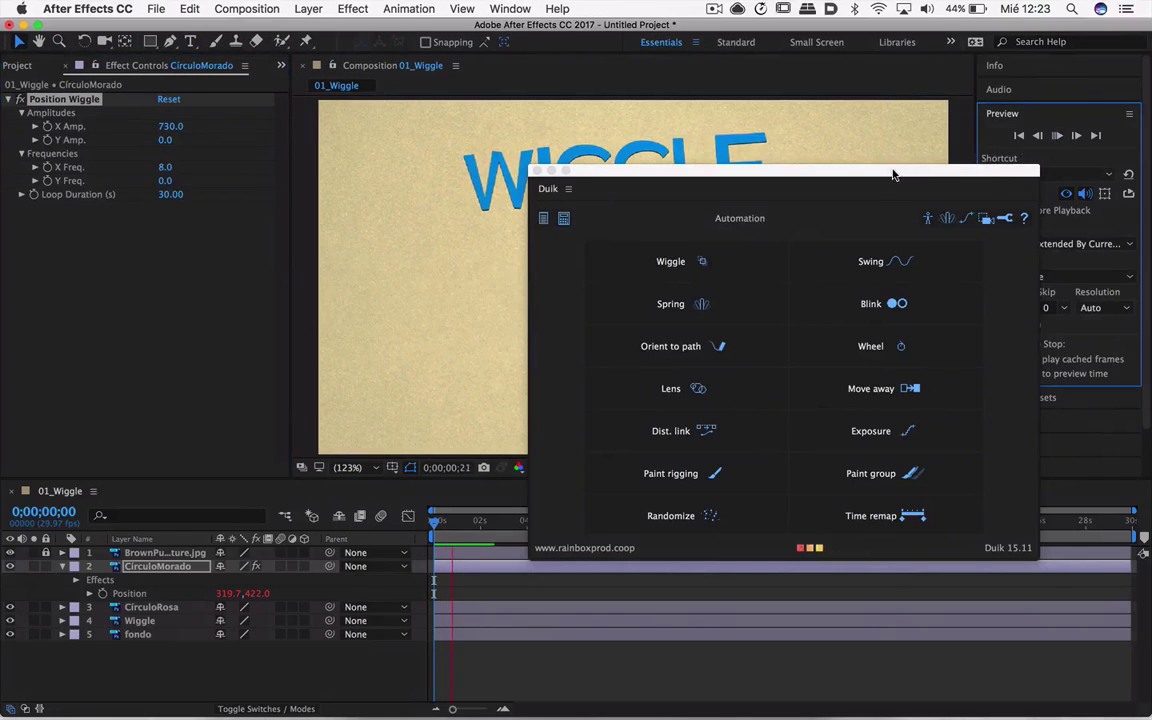
Step: Move the Duik panel out of the way and return focus to the wiggle settings
{"action": "left_click_drag", "start_coordinate": [892, 172], "coordinate": [1029, 327]}
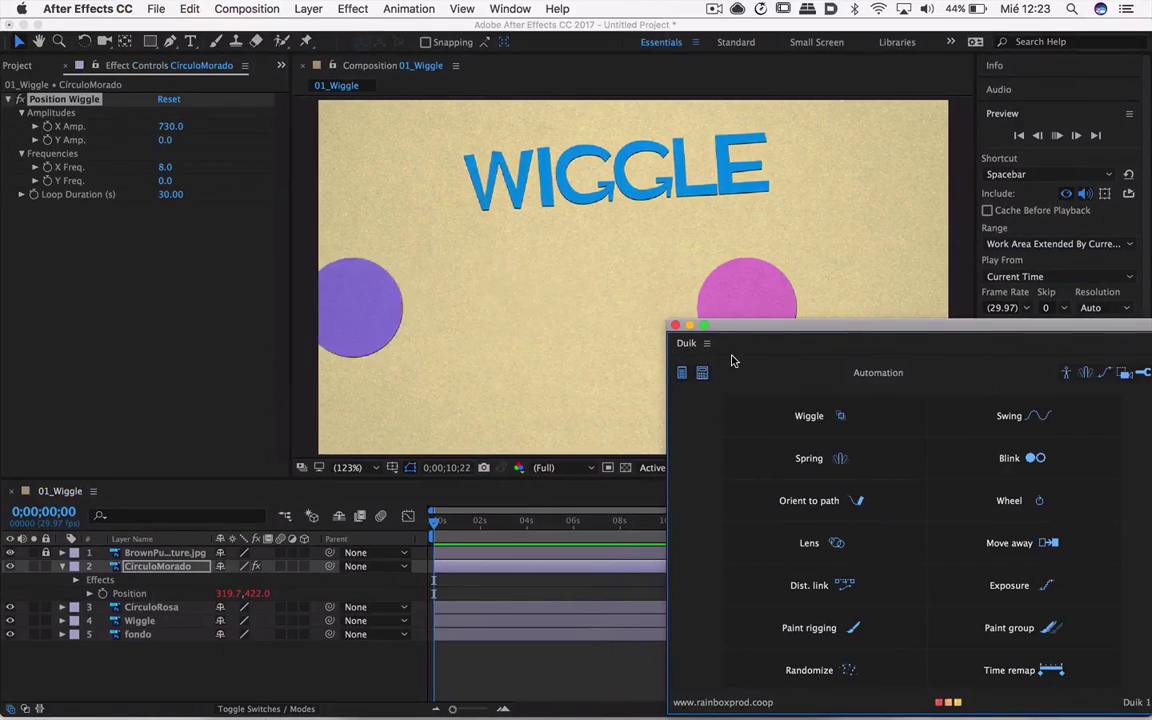
{"action": "left_click_drag", "start_coordinate": [731, 323], "coordinate": [532, 163]}
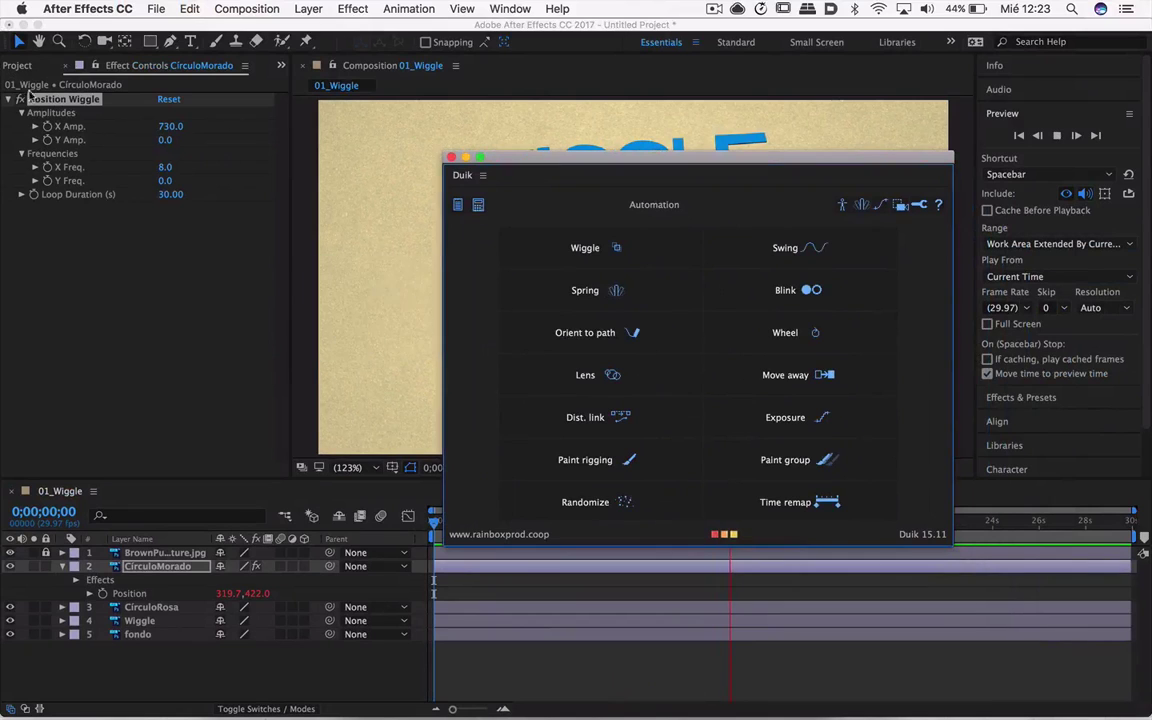
{"action": "left_click", "coordinate": [78, 107]}
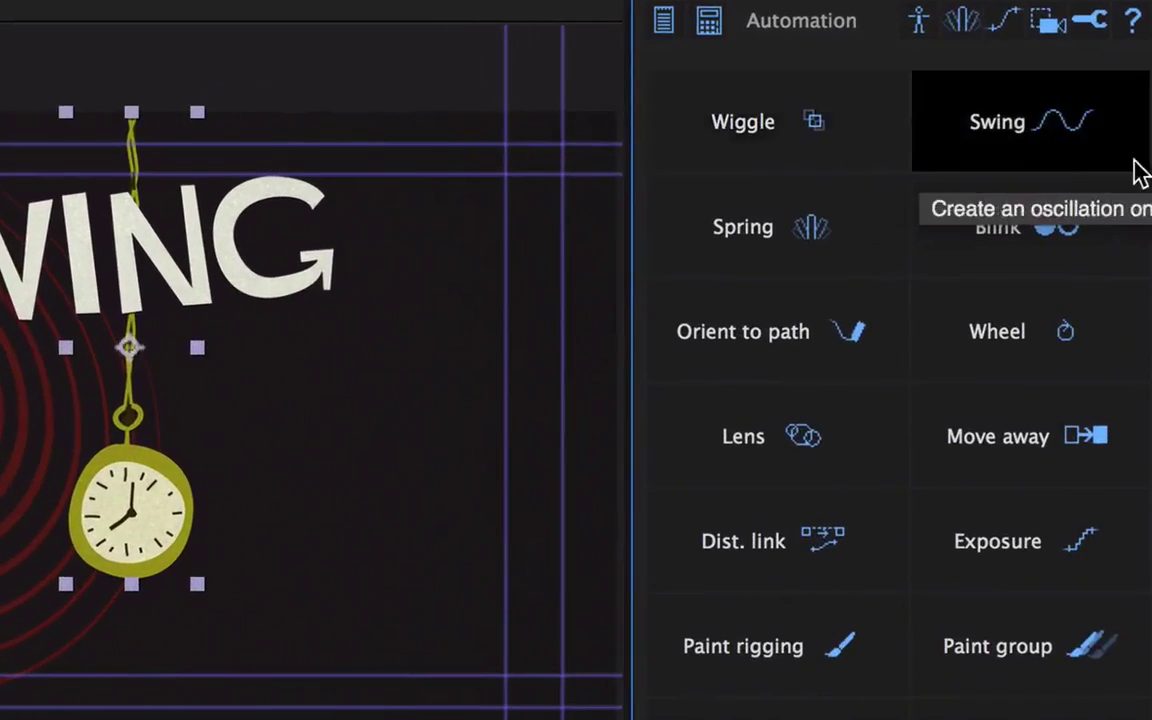
Step: Dismiss Duik's missing-property warning and move the watch's anchor point to the top of its string
{"action": "left_click", "coordinate": [951, 144]}
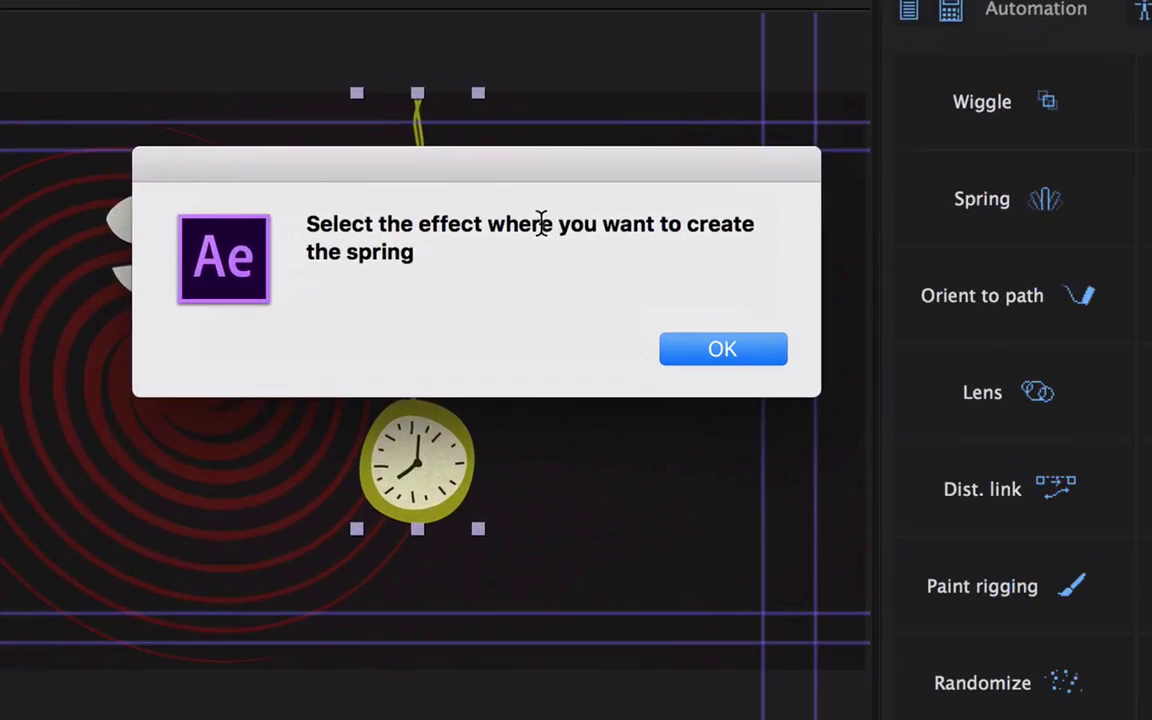
{"action": "left_click", "coordinate": [746, 349]}
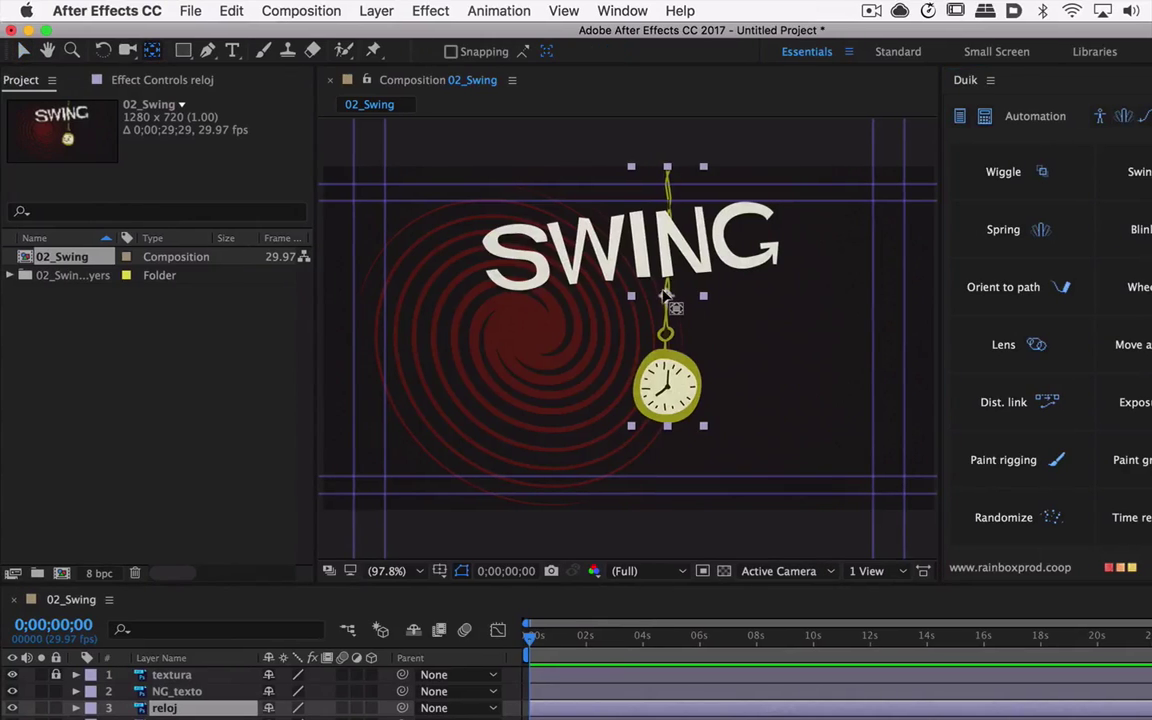
{"action": "left_click_drag", "start_coordinate": [667, 297], "coordinate": [661, 197]}
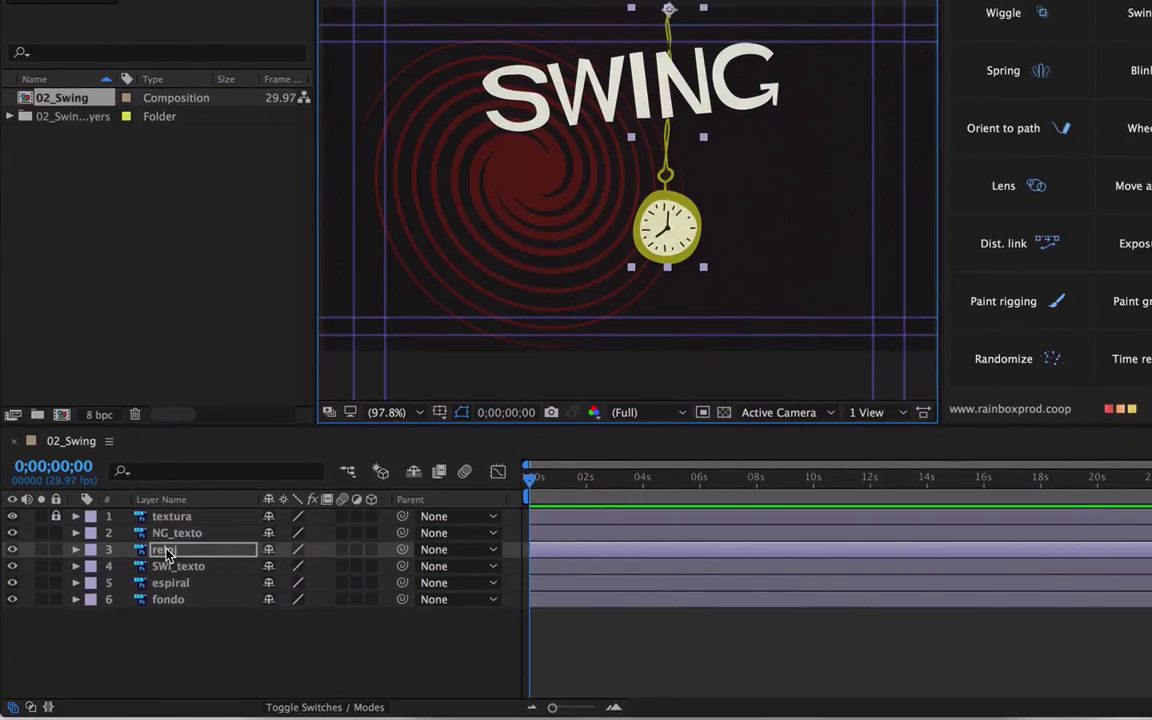
Step: Add a Duik Rotation Swing to the reloj layer's Rotation and show its settings
{"action": "left_click", "coordinate": [167, 553]}
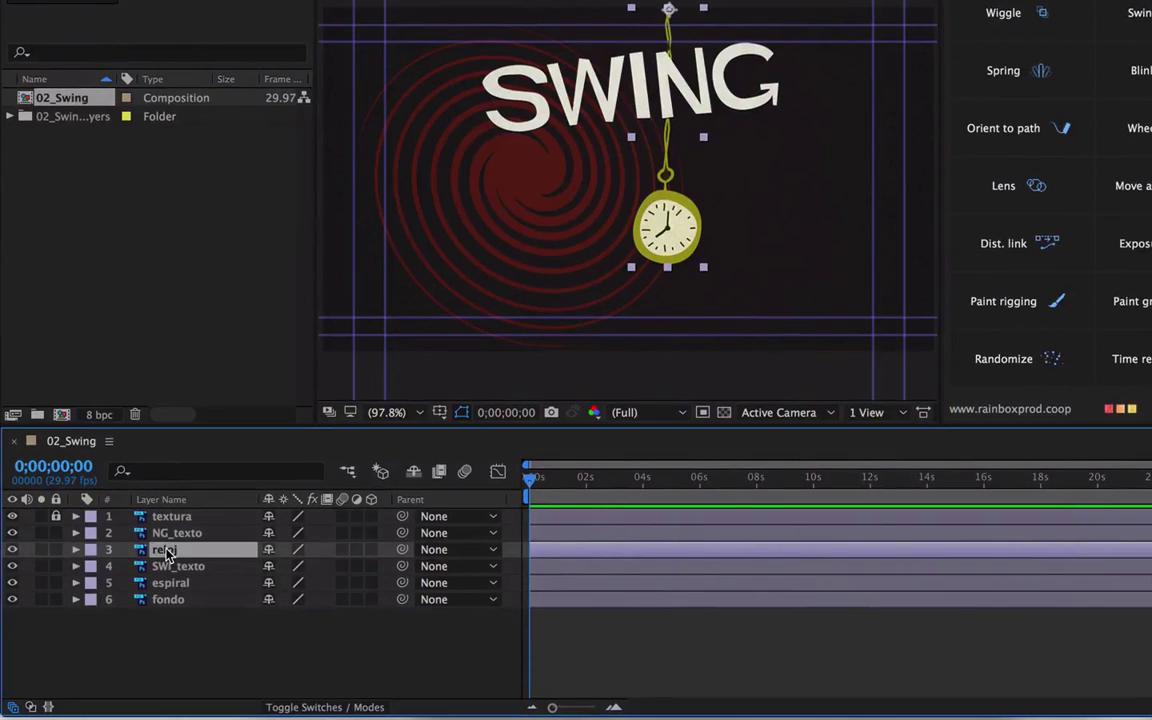
{"action": "key", "text": "r"}
{"action": "left_click", "coordinate": [150, 566]}
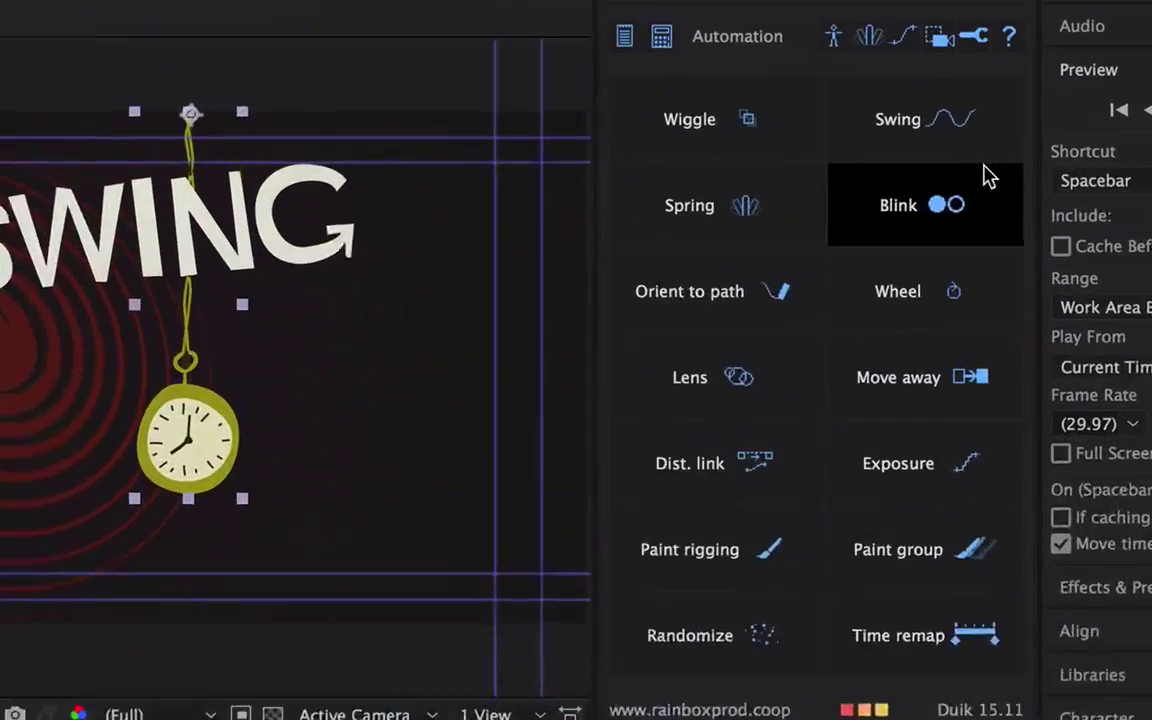
{"action": "left_click", "coordinate": [955, 138]}
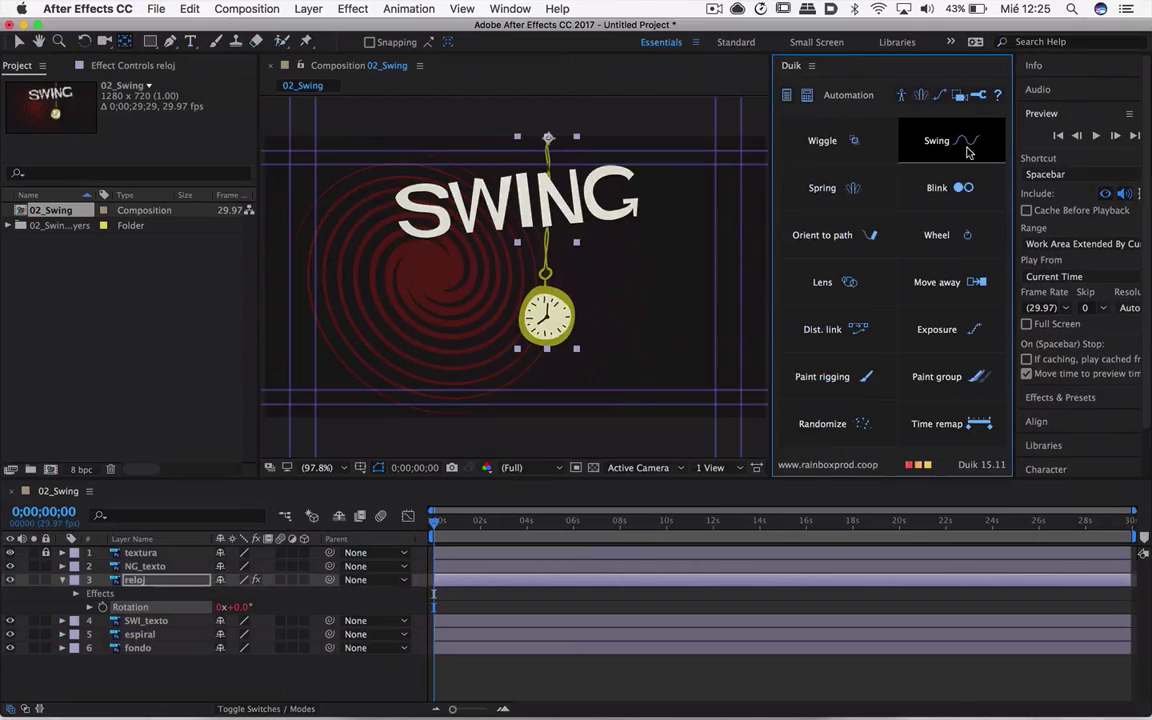
{"action": "left_click", "coordinate": [180, 66]}
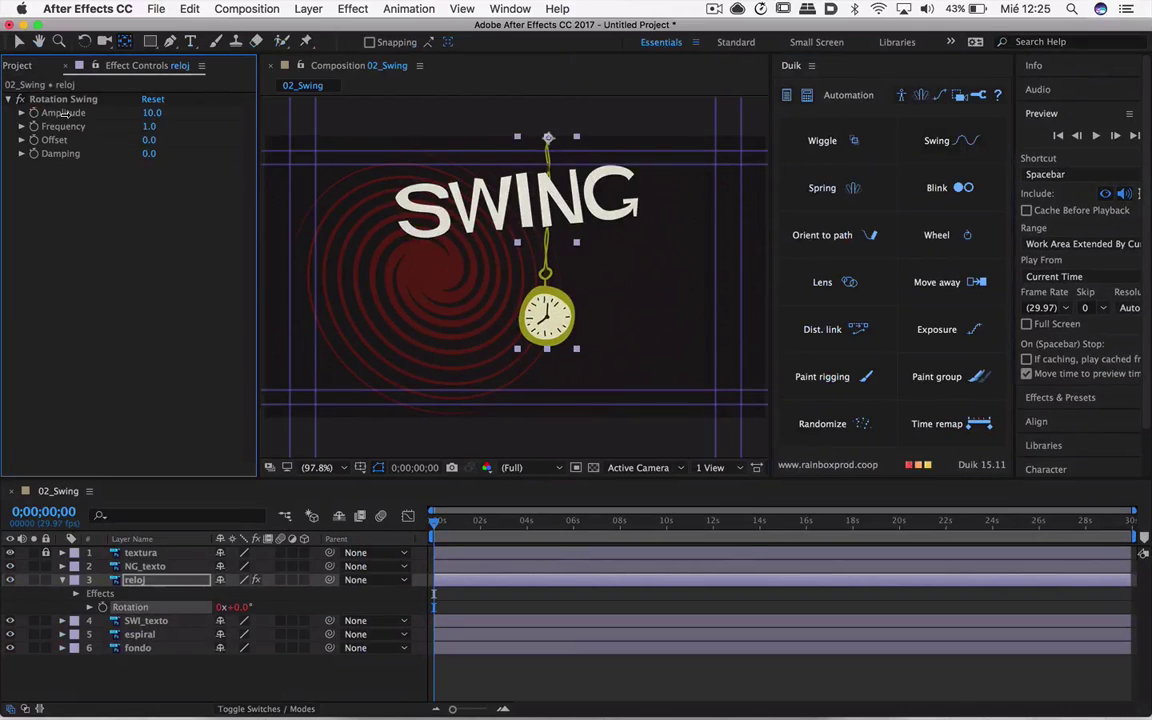
Step: Set the watch's Rotation Swing to Amplitude 43, Frequency 1 after trying 3, and Damping 5
{"action": "left_click", "coordinate": [1096, 136]}
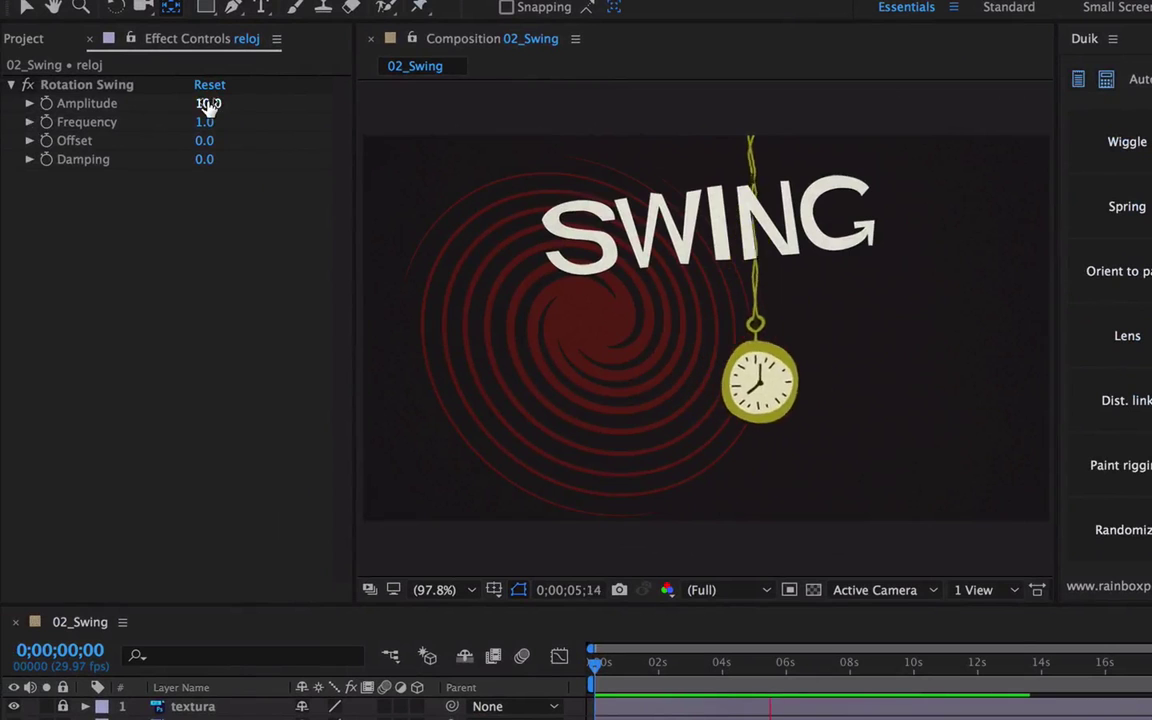
{"action": "left_click_drag", "start_coordinate": [207, 104], "coordinate": [244, 105]}
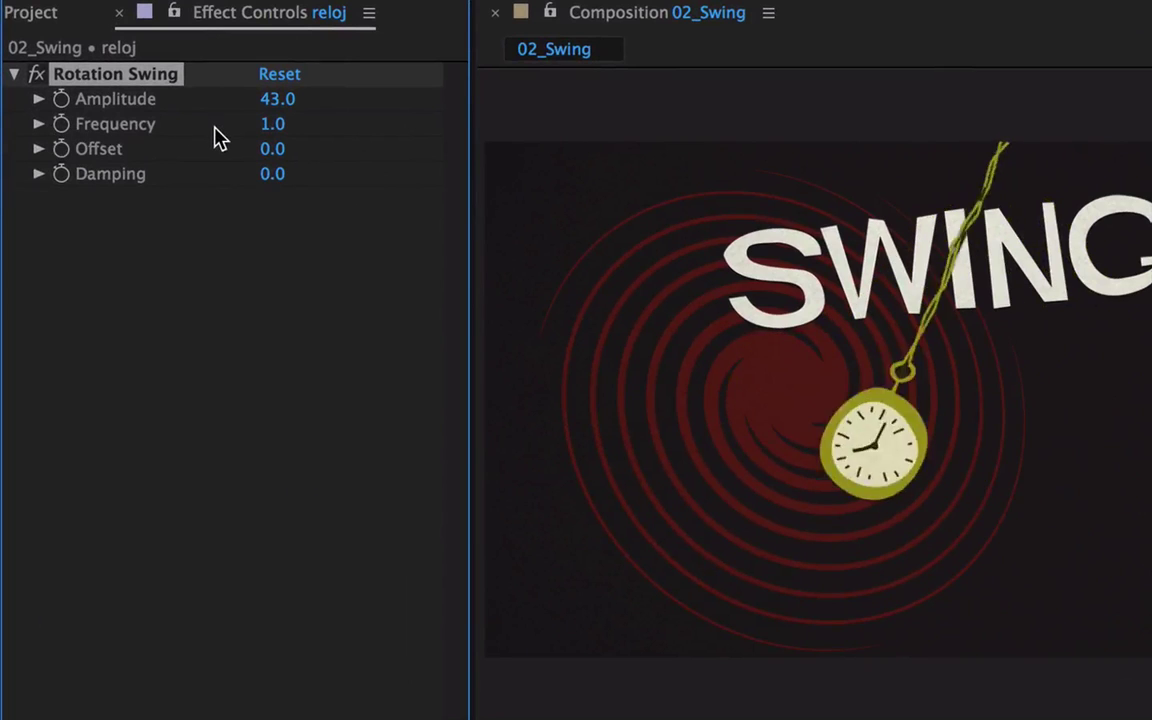
{"action": "left_click", "coordinate": [271, 128]}
{"action": "type", "text": "3"}
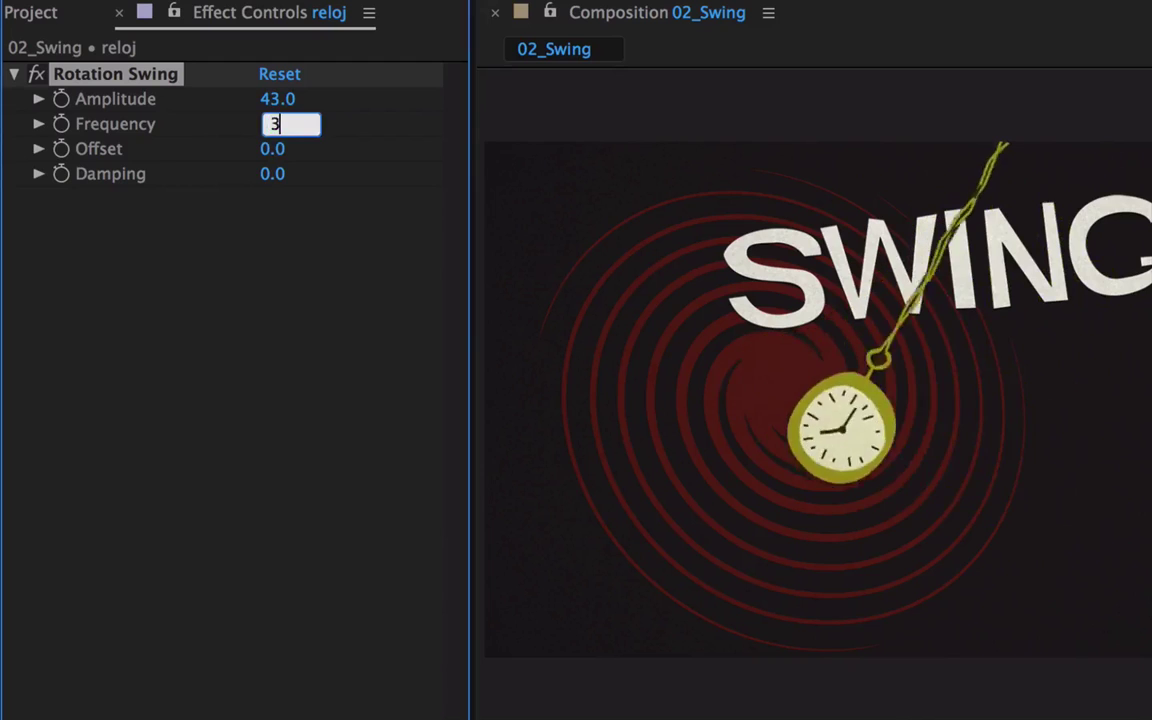
{"action": "key", "text": "Return"}
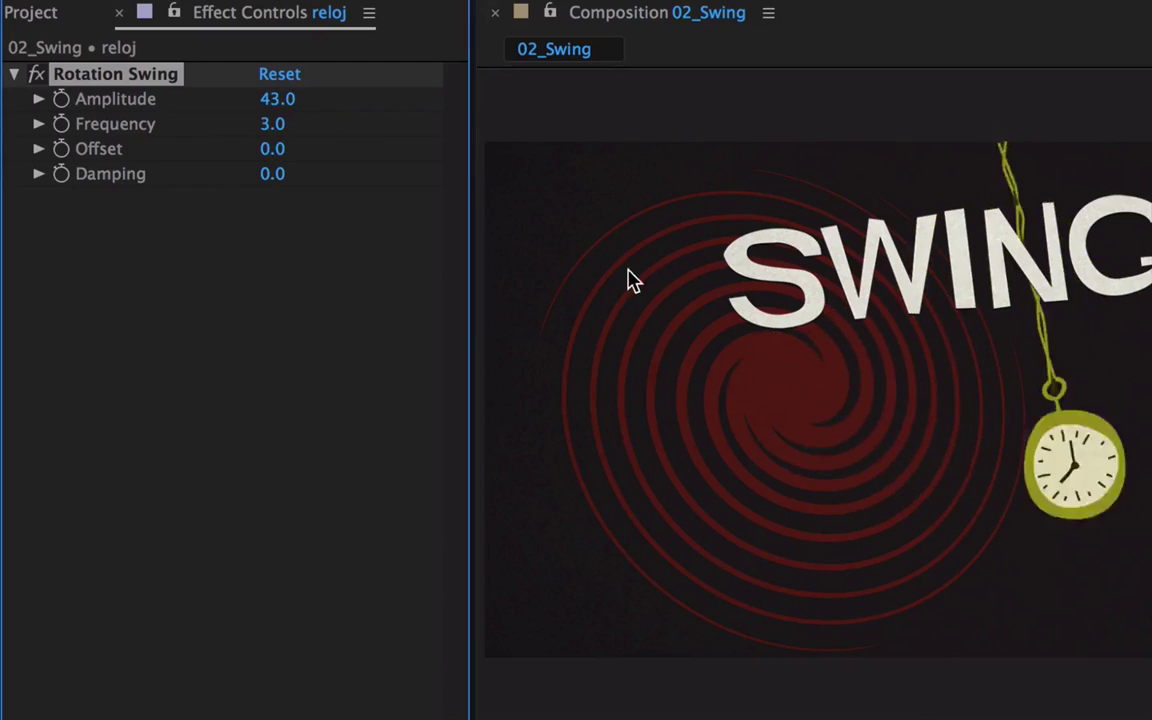
{"action": "left_click", "coordinate": [268, 128]}
{"action": "type", "text": "1"}
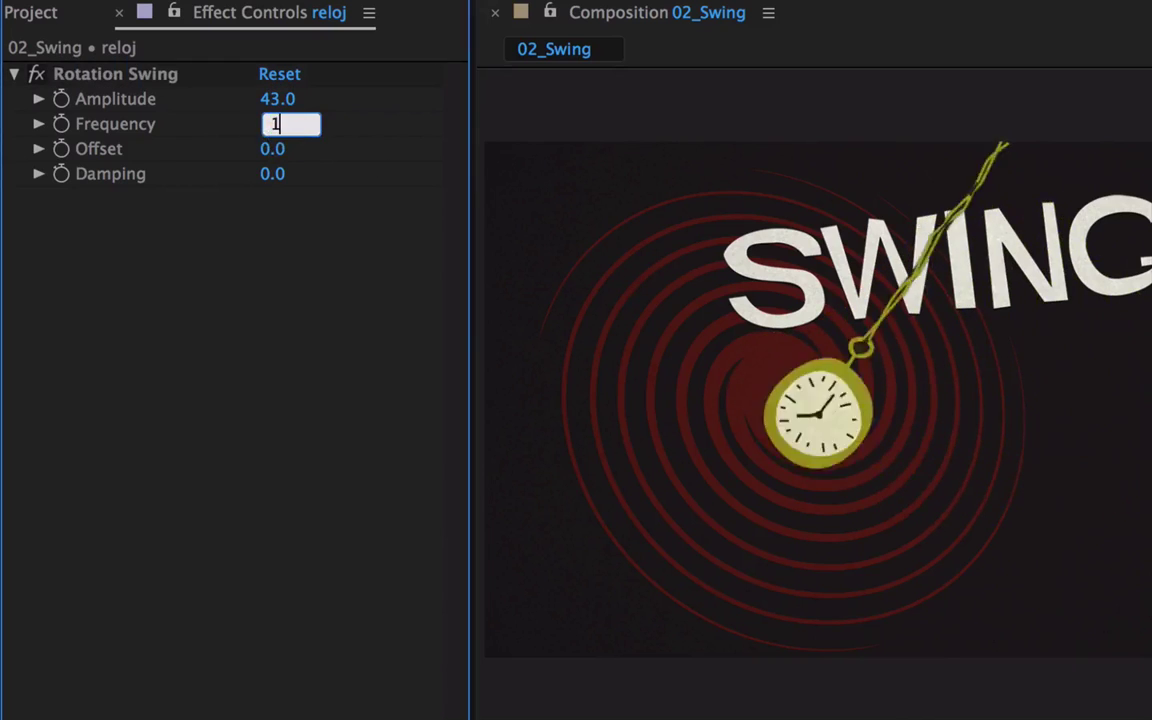
{"action": "key", "text": "Return"}
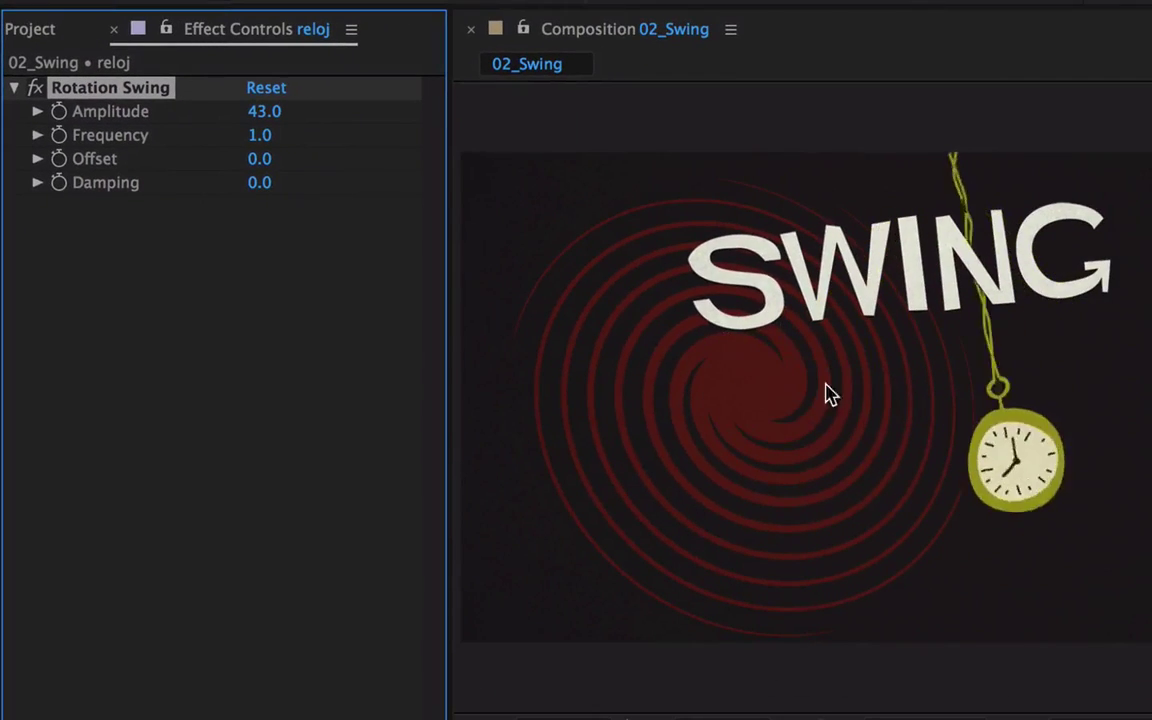
{"action": "left_click", "coordinate": [259, 182]}
{"action": "type", "text": "5"}
{"action": "key", "text": "Return"}
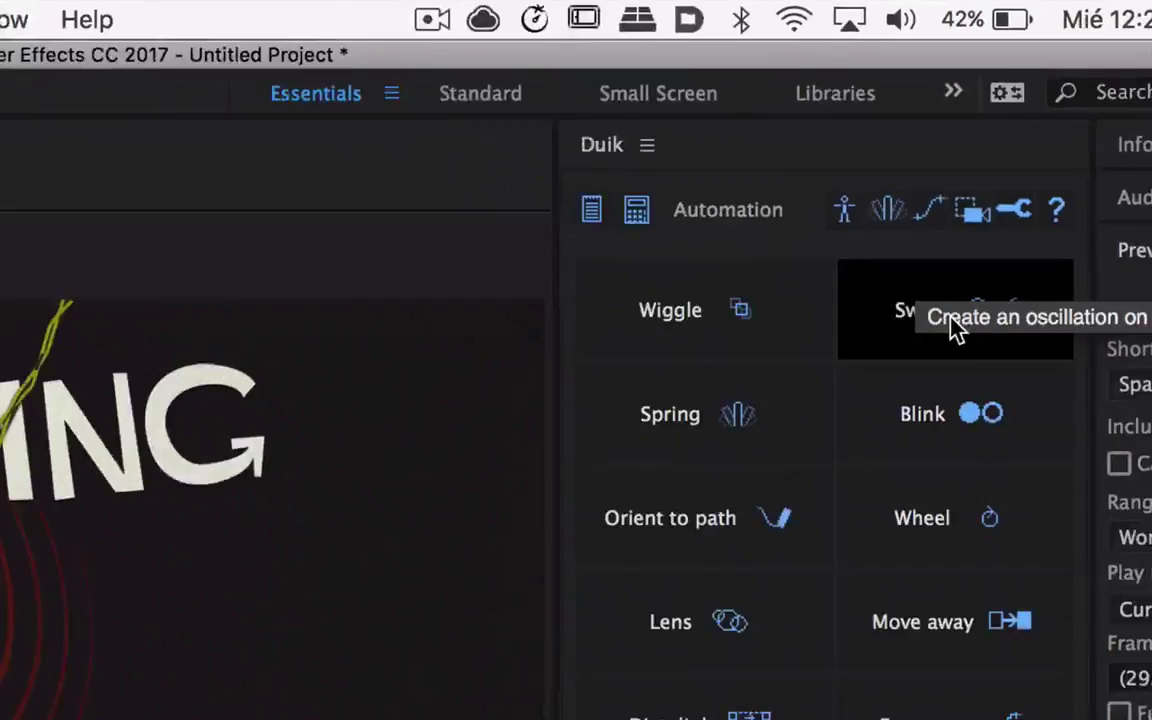
{"action": "left_click", "coordinate": [945, 462]}
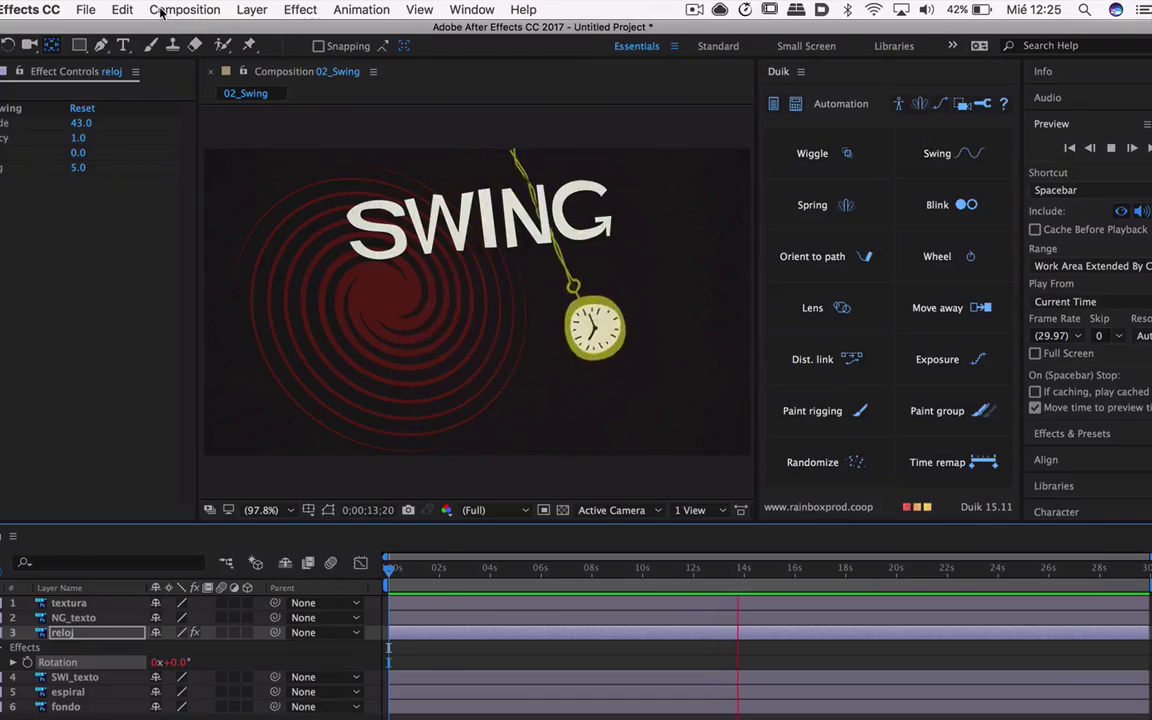